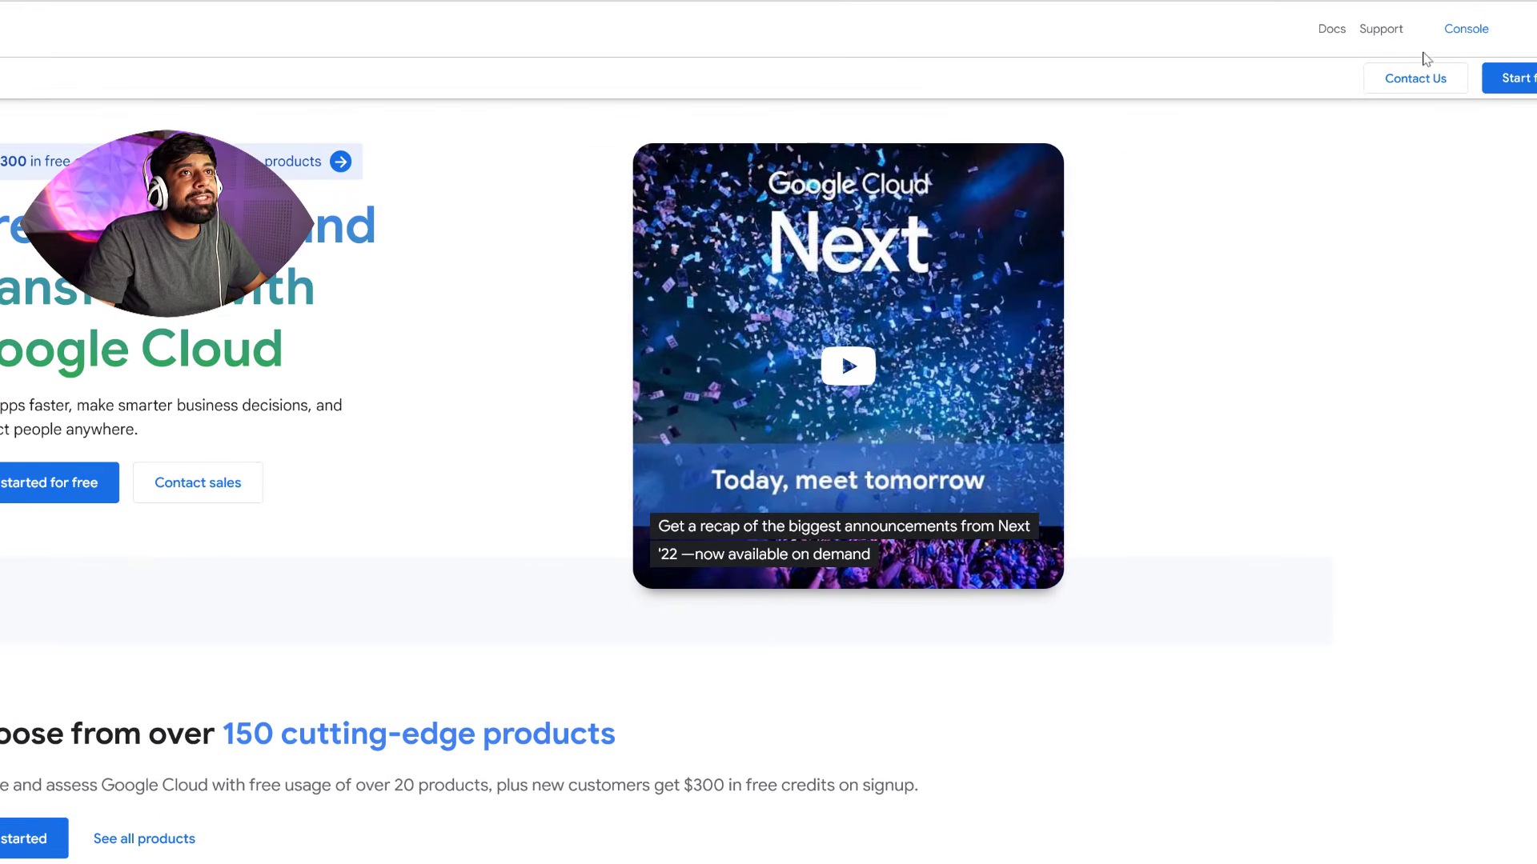
Open the console dashboard and search for compute to go to Compute Engine's VM instances page
left_click(1474, 42)
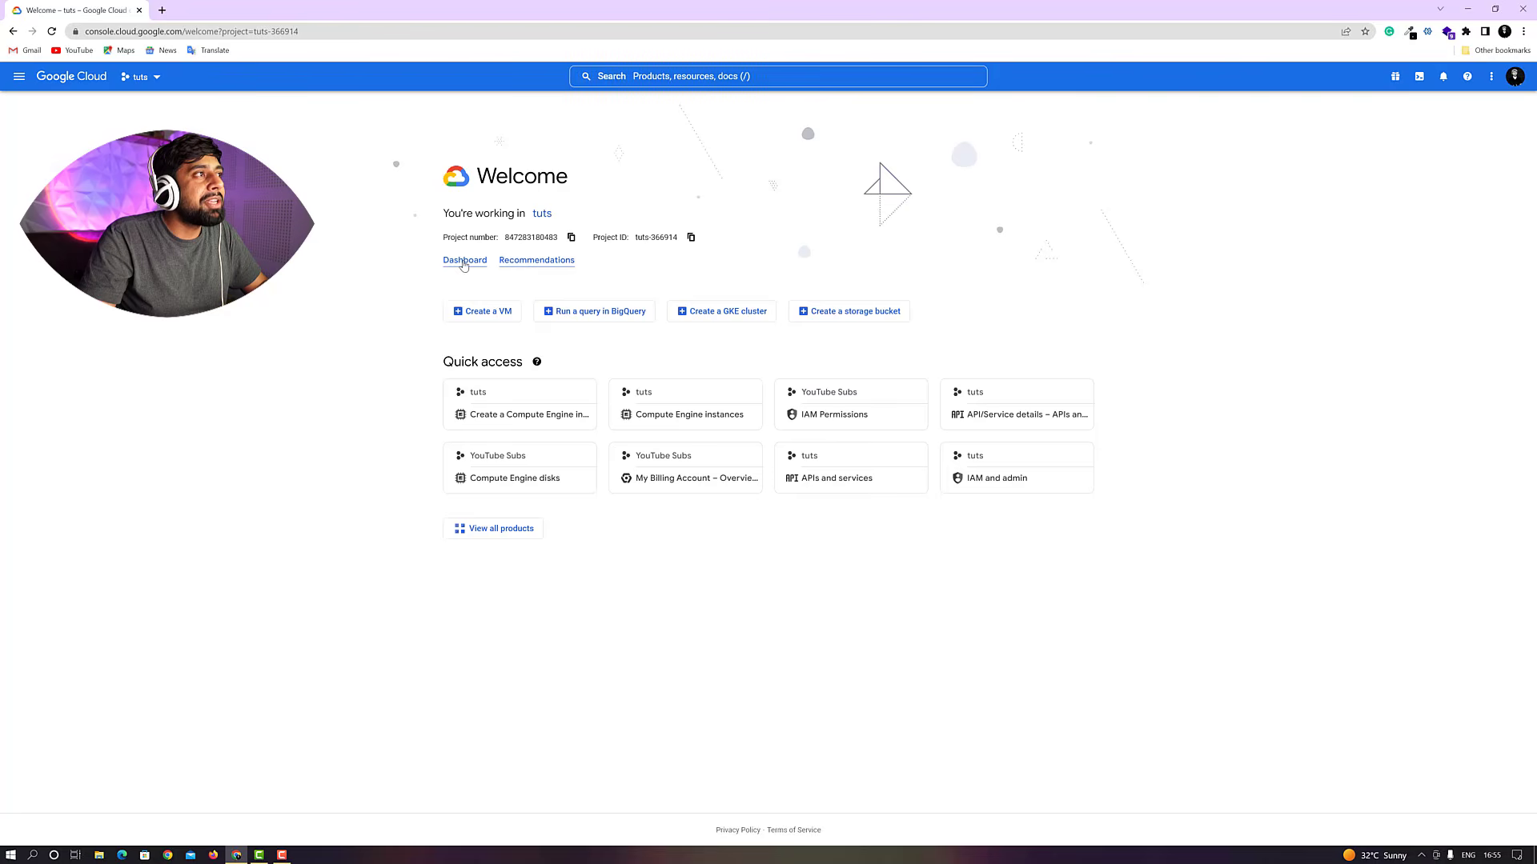
left_click(463, 264)
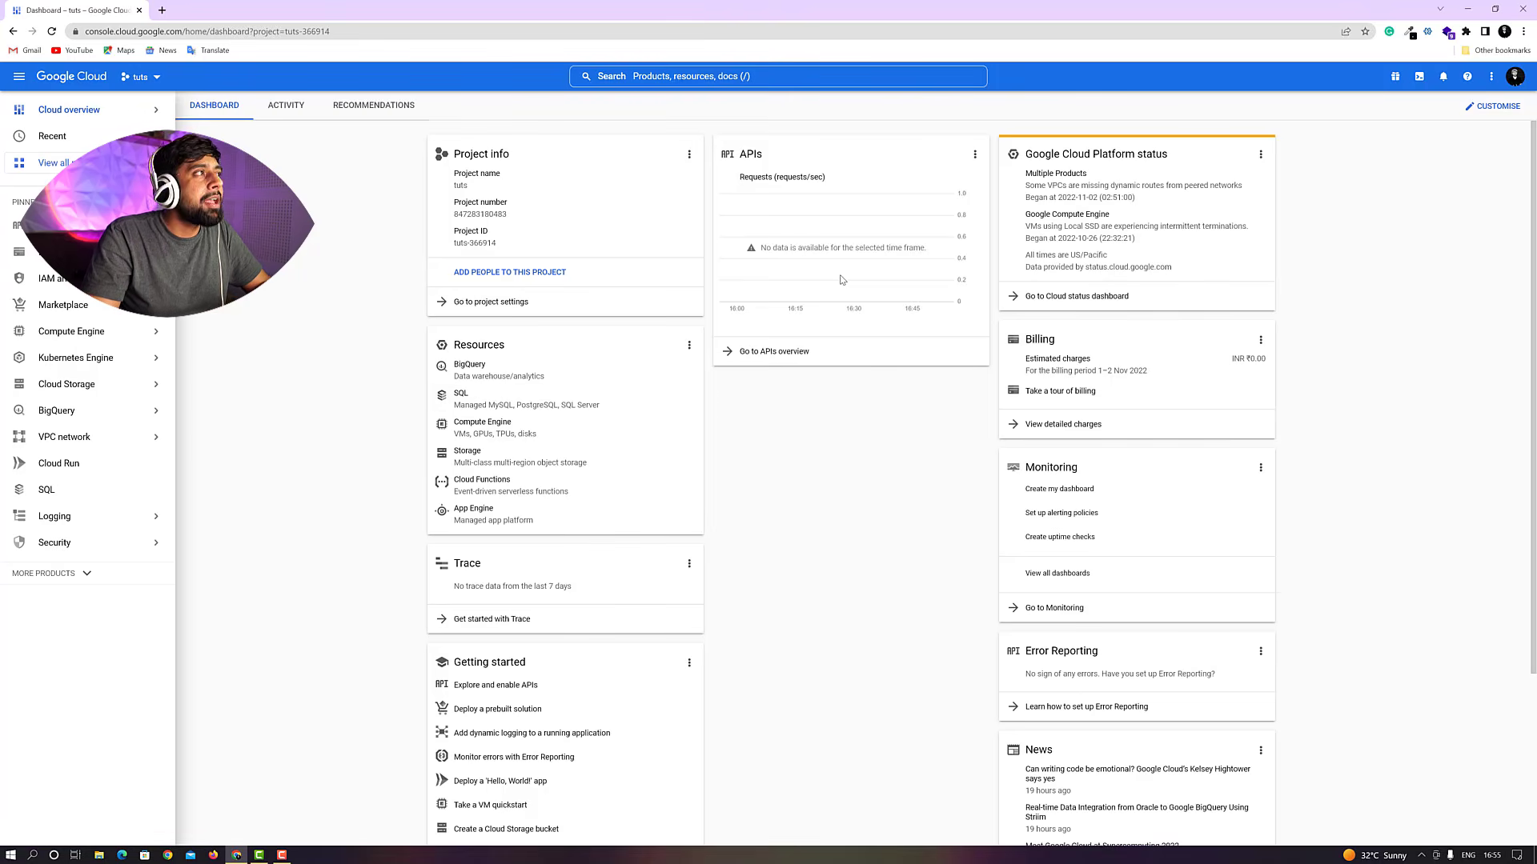
left_click(722, 77)
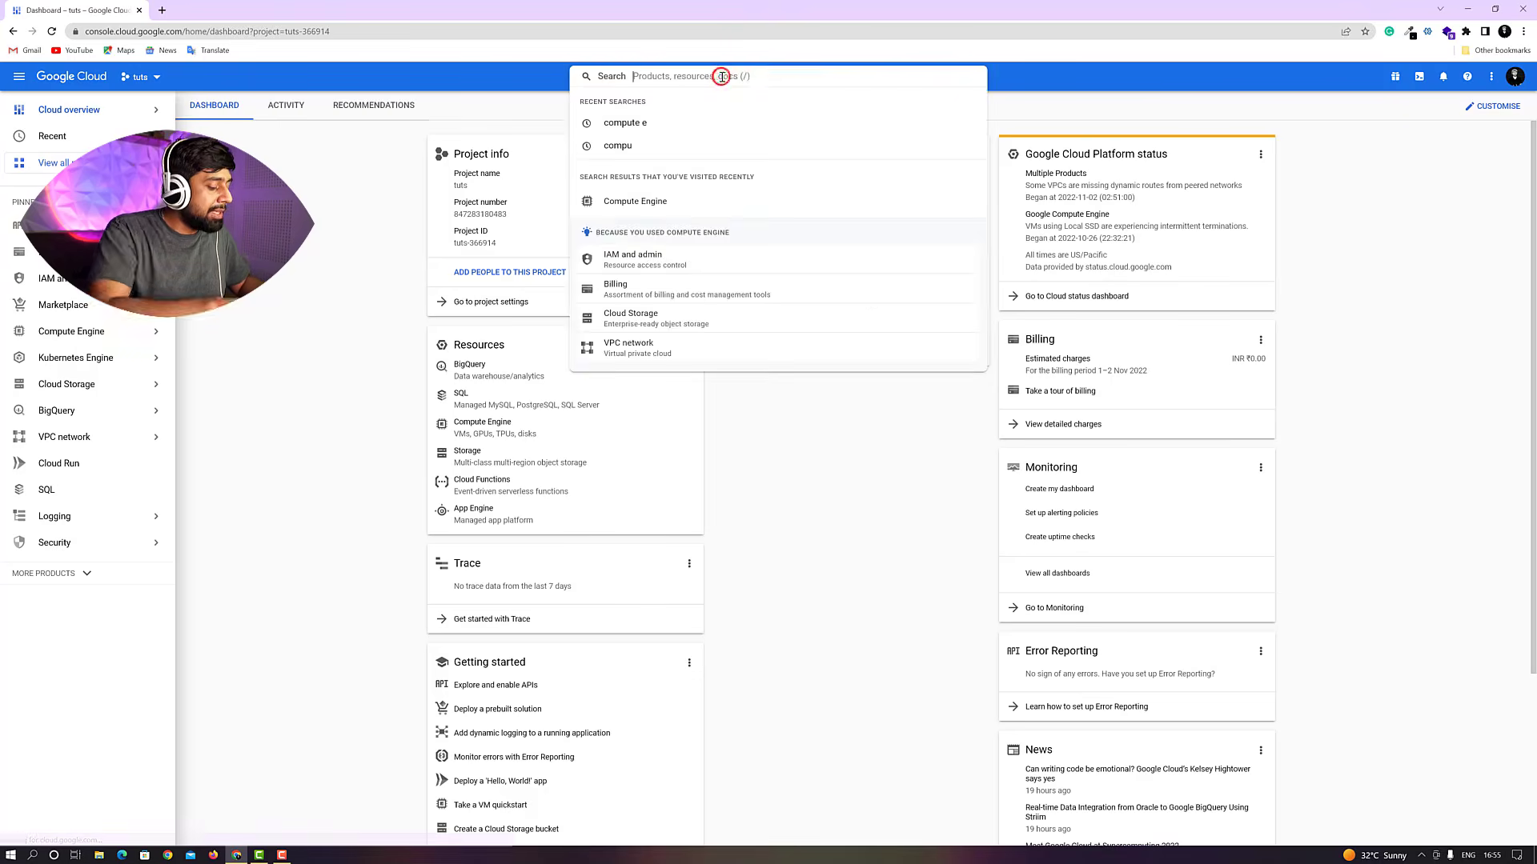
type("compute")
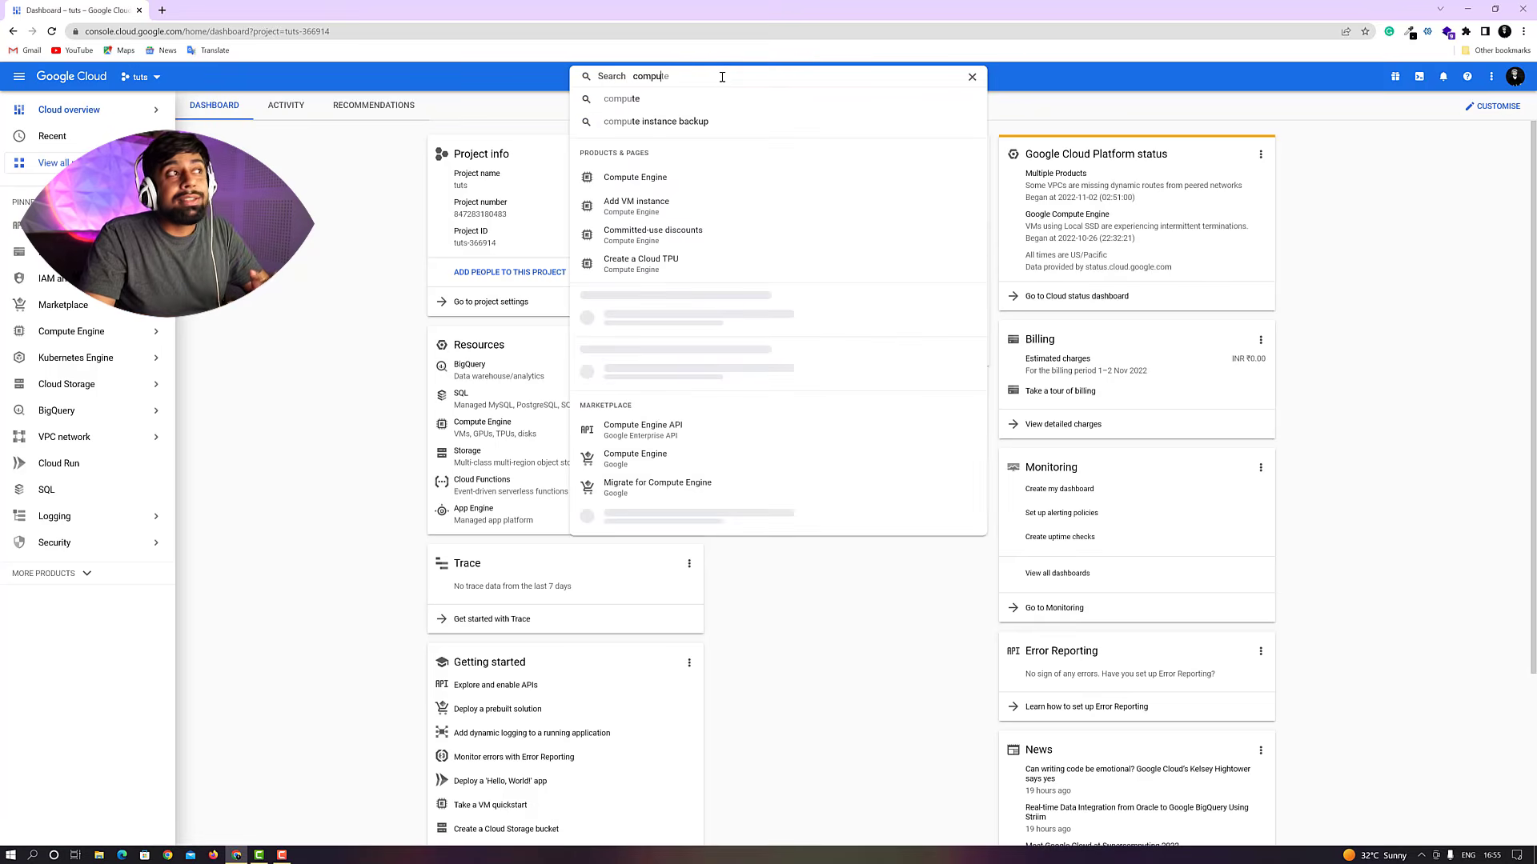
left_click(633, 179)
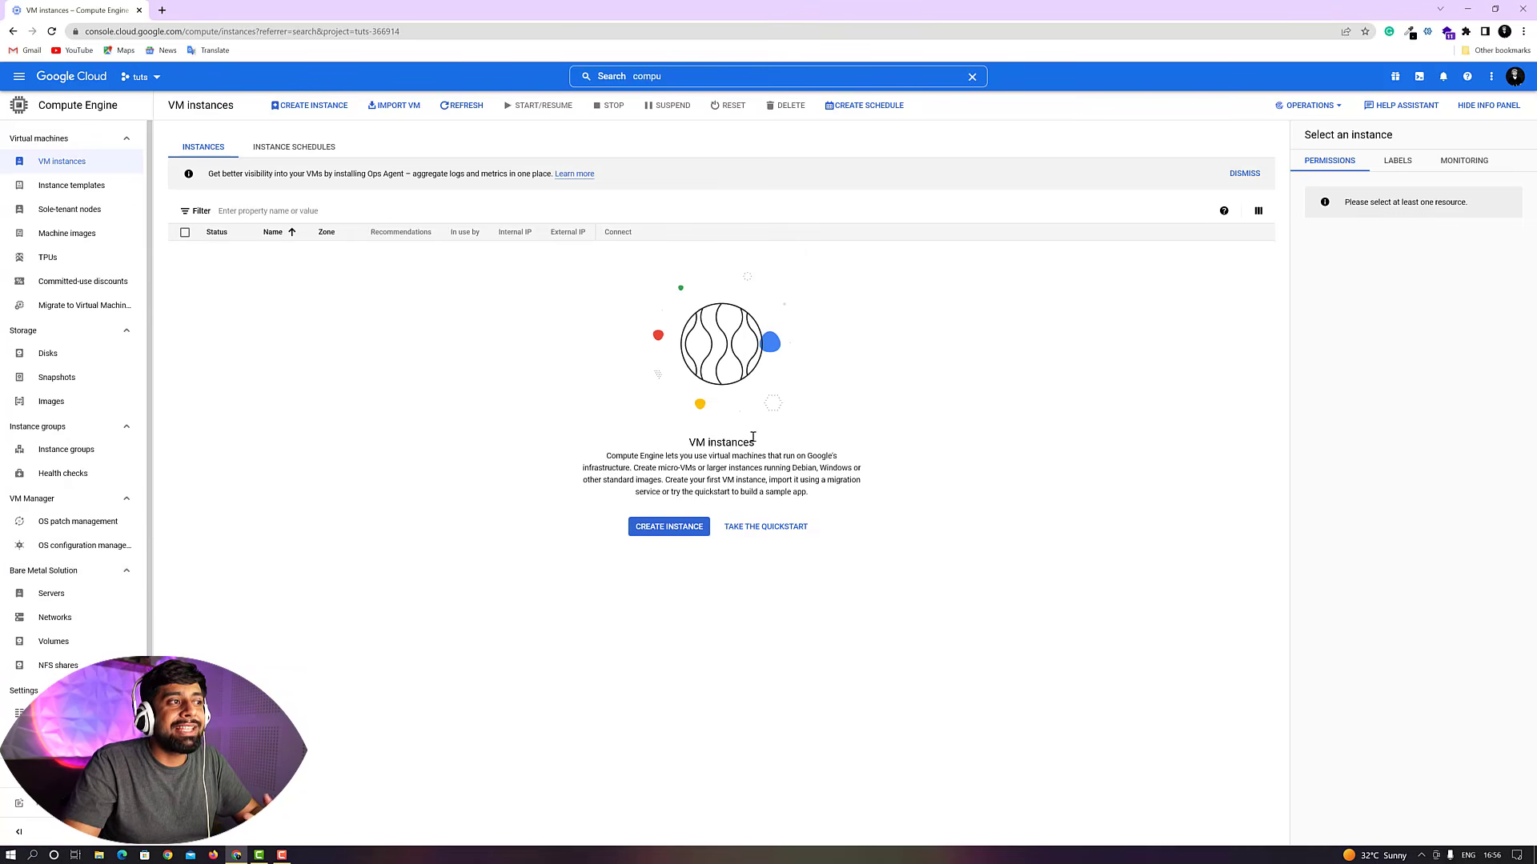
Start creating a new VM instance and name it youtube-demo
left_click(678, 525)
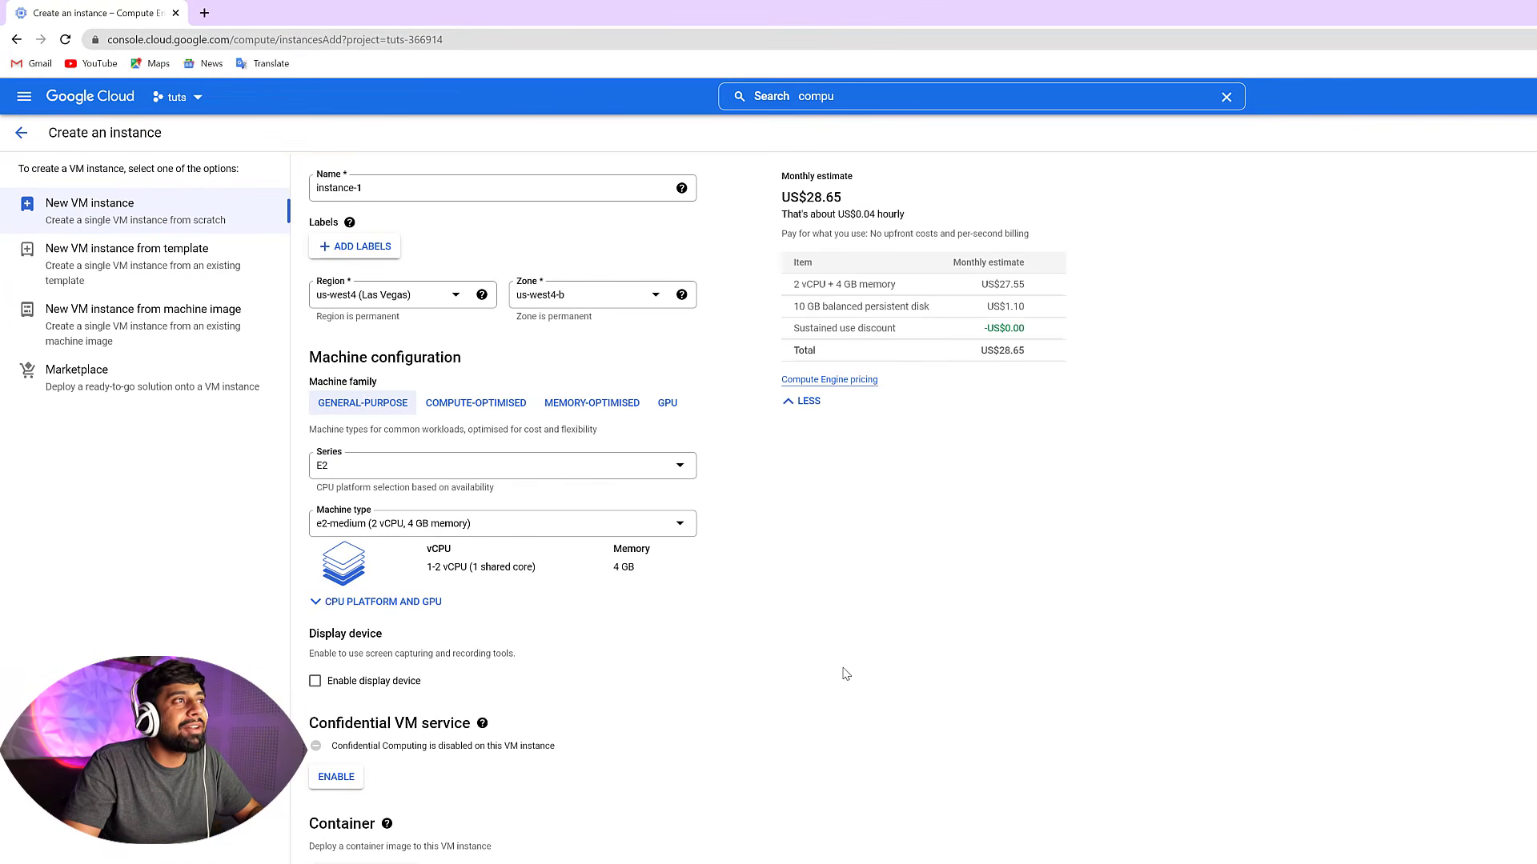
triple_click(414, 190)
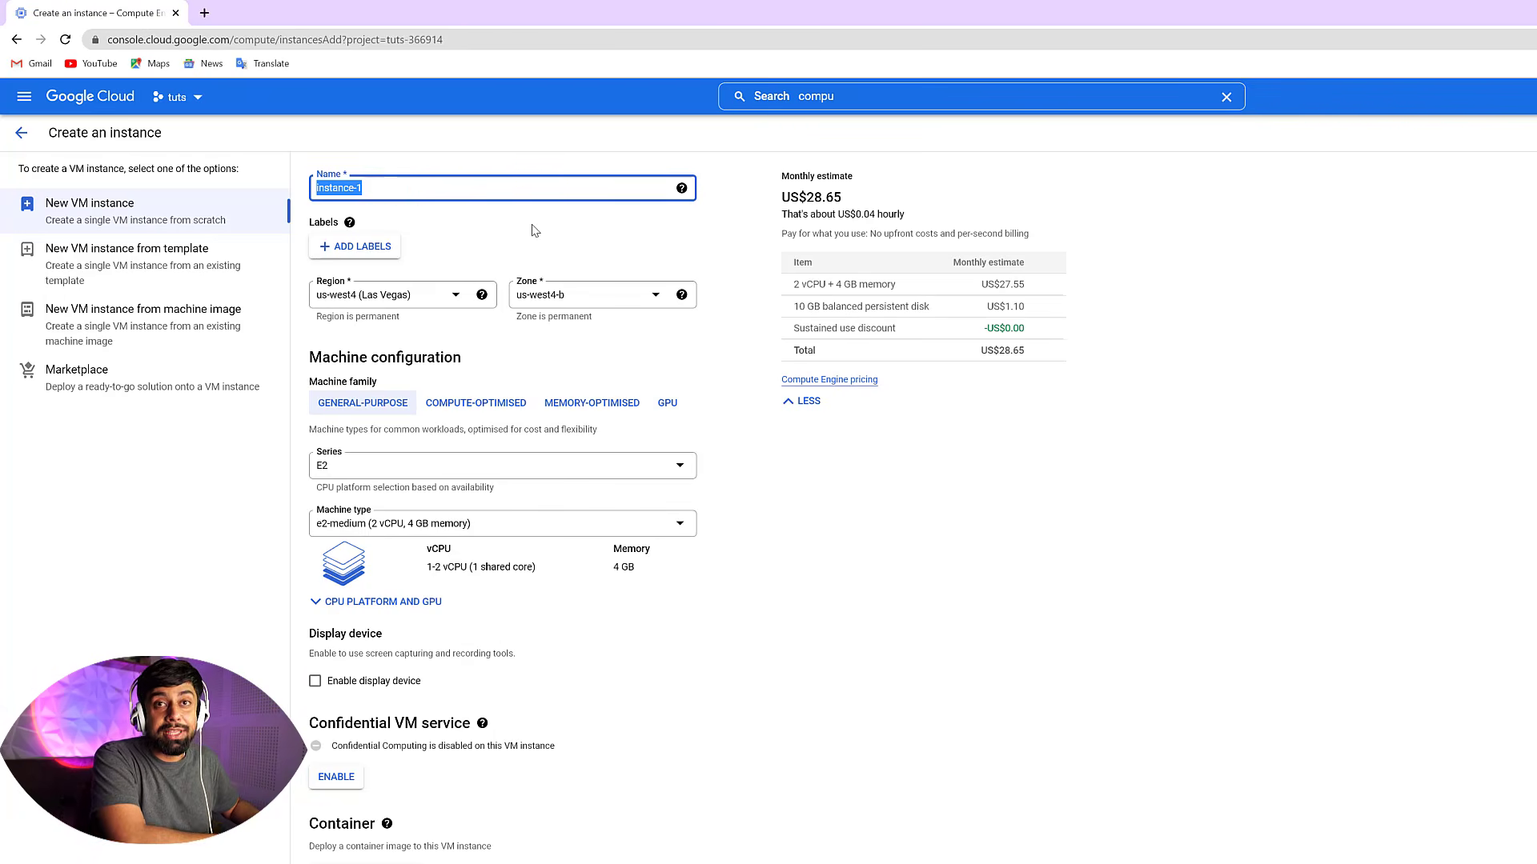
type("youtu")
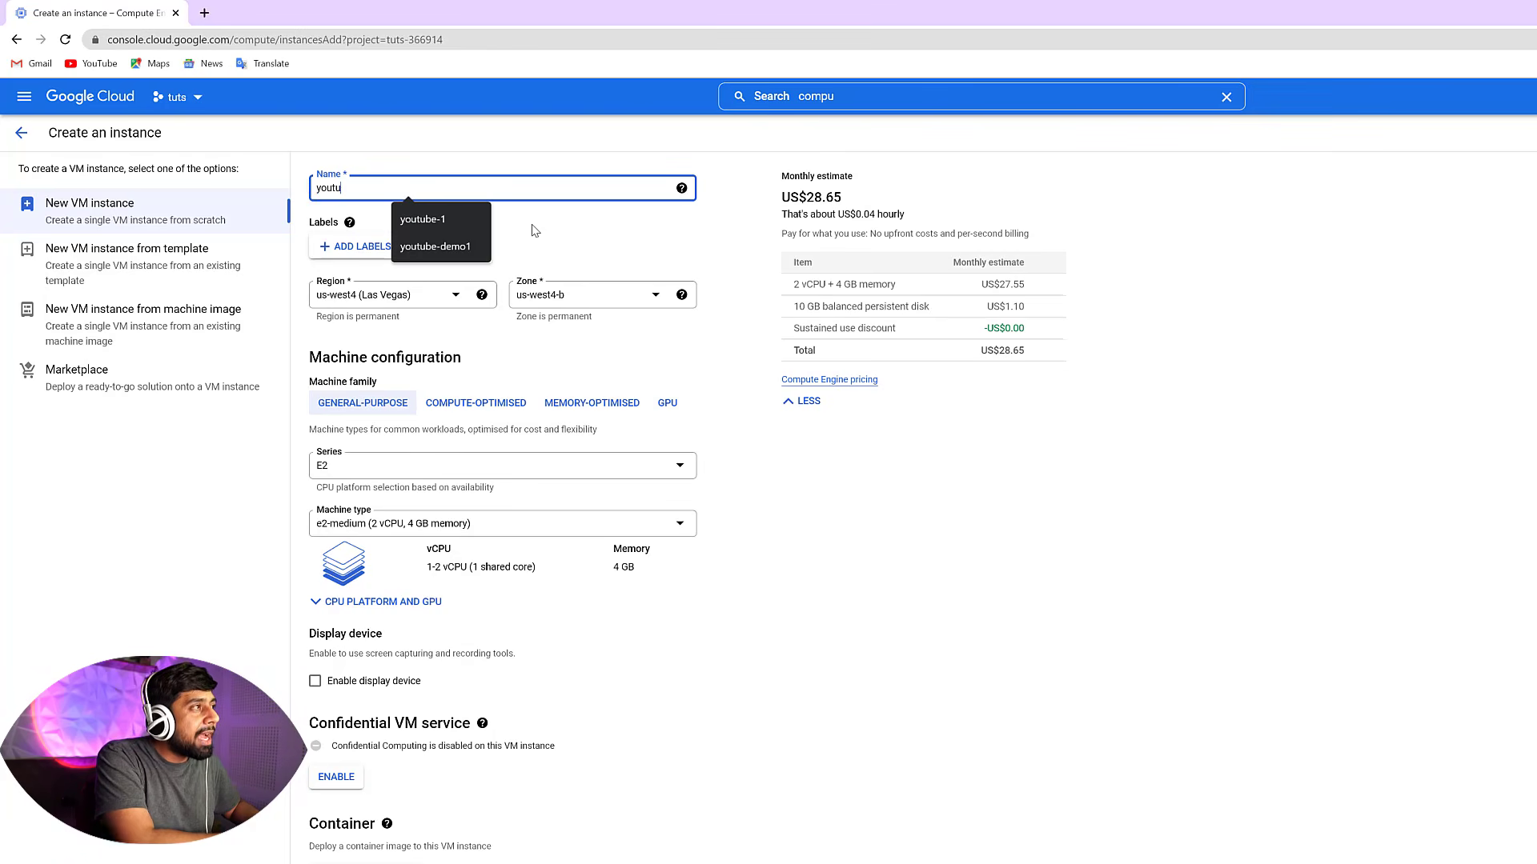
type("be-demo")
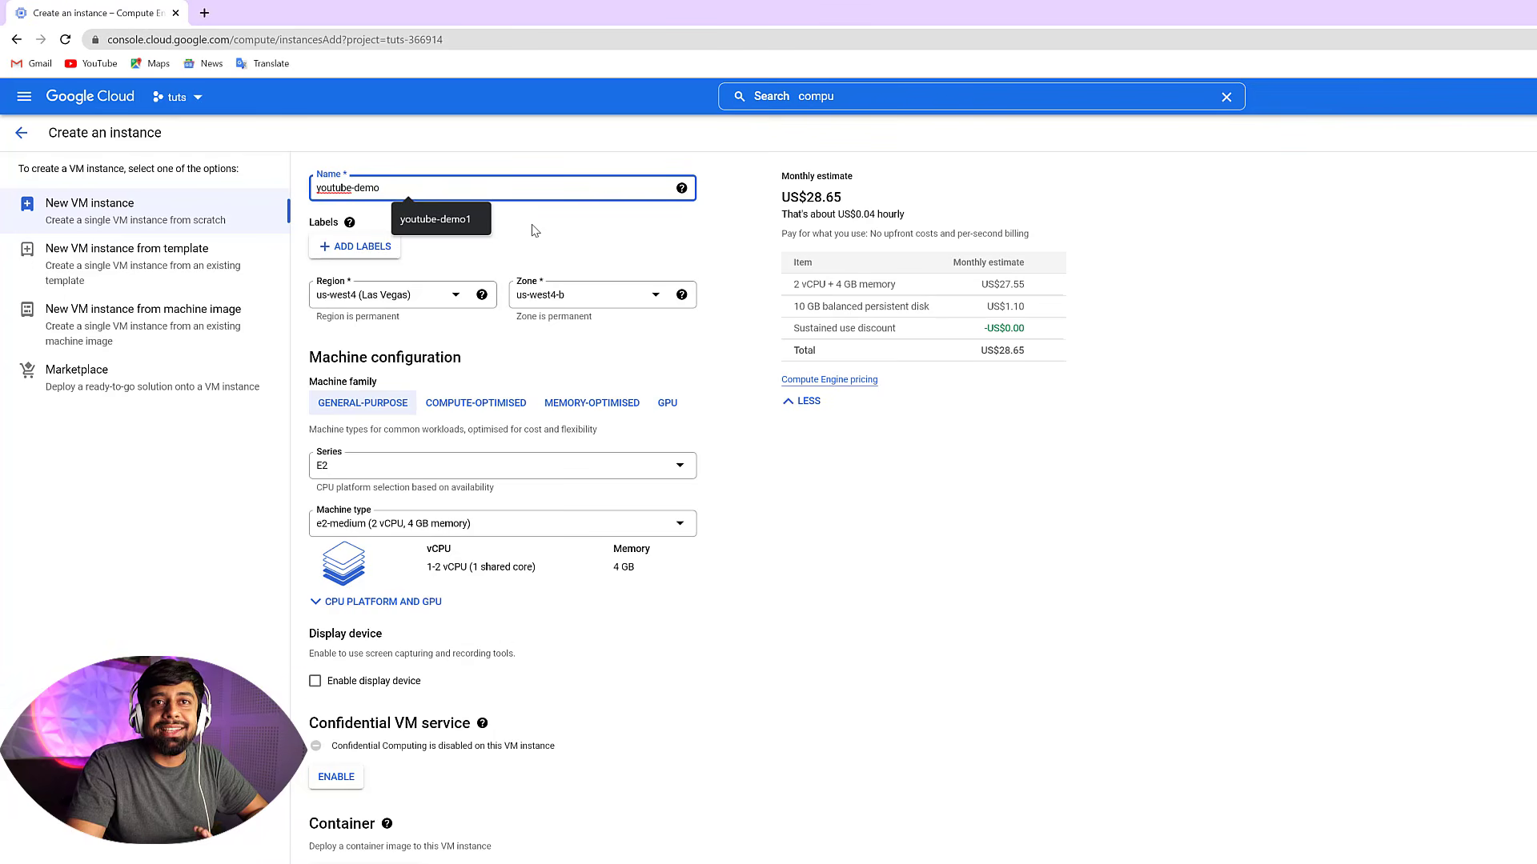
left_click(585, 240)
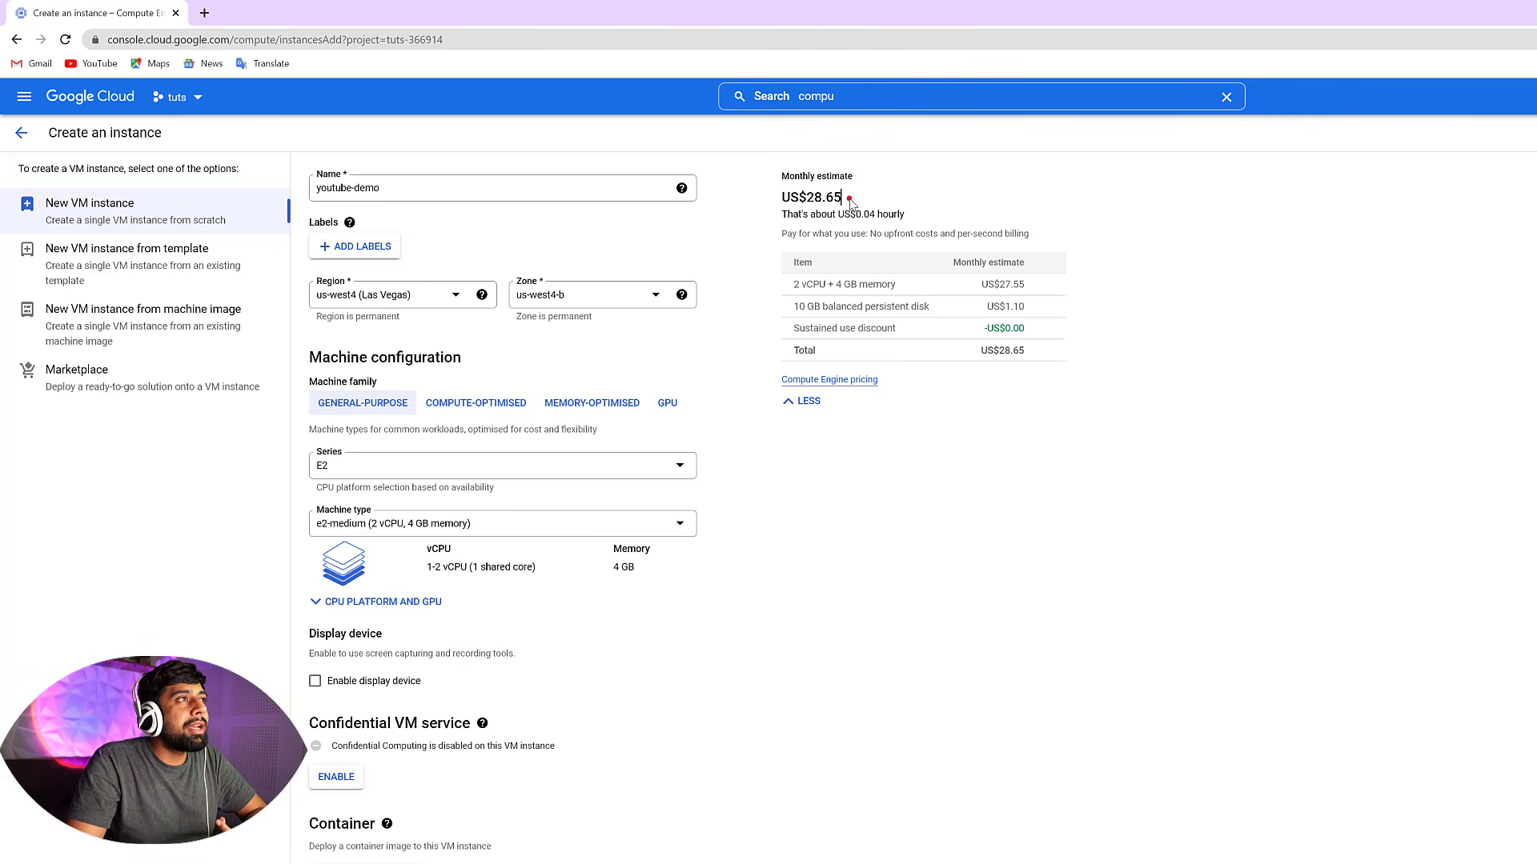
Set the instance region to asia-south1 (Mumbai)
left_click_drag(849, 197, 780, 201)
left_click(762, 209)
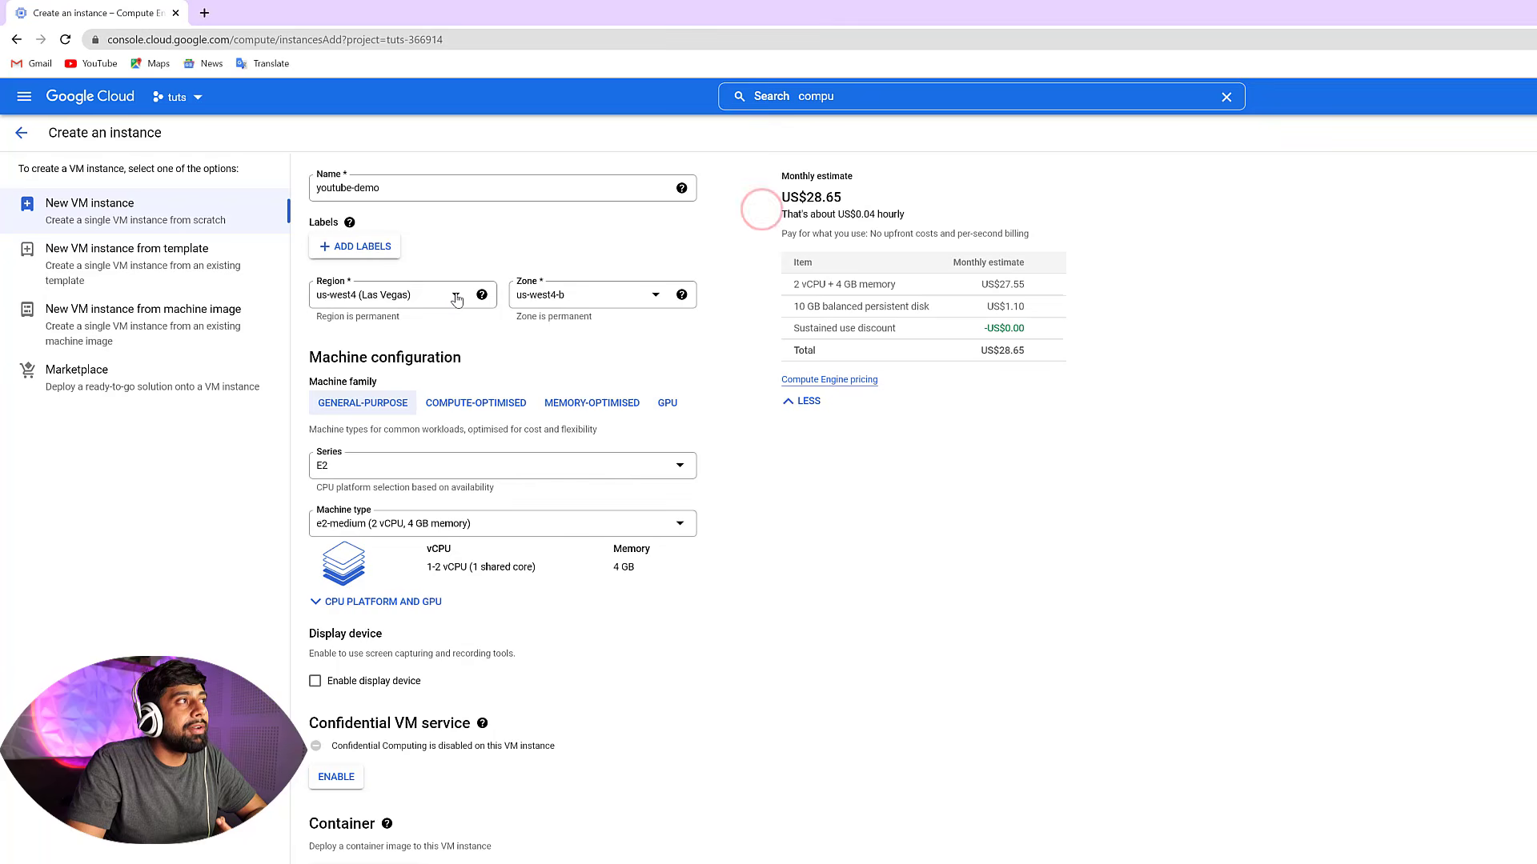
left_click(455, 294)
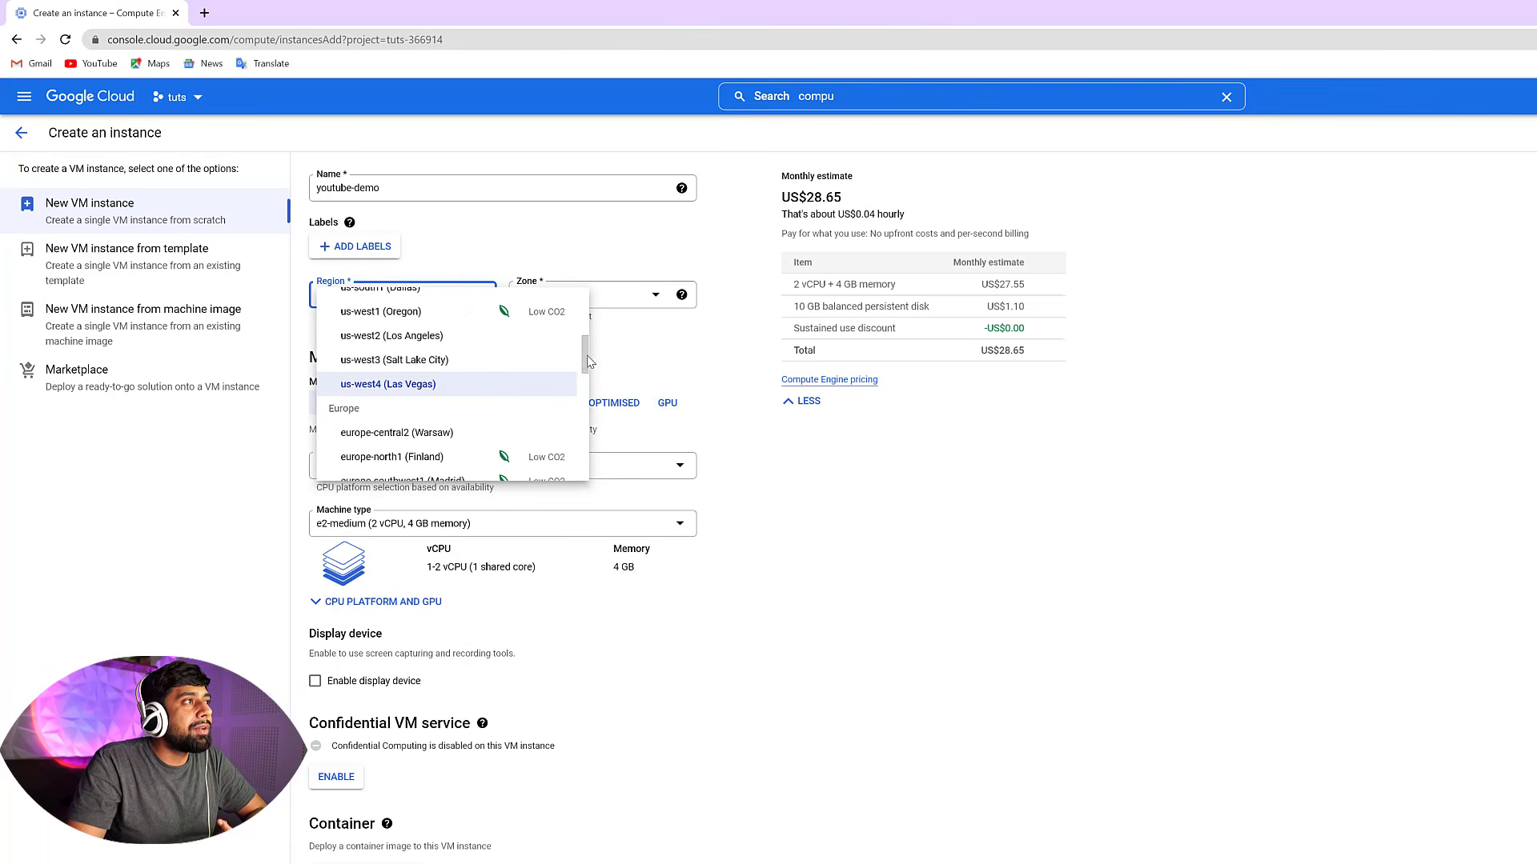
left_click(587, 356)
left_click_drag(589, 359, 587, 372)
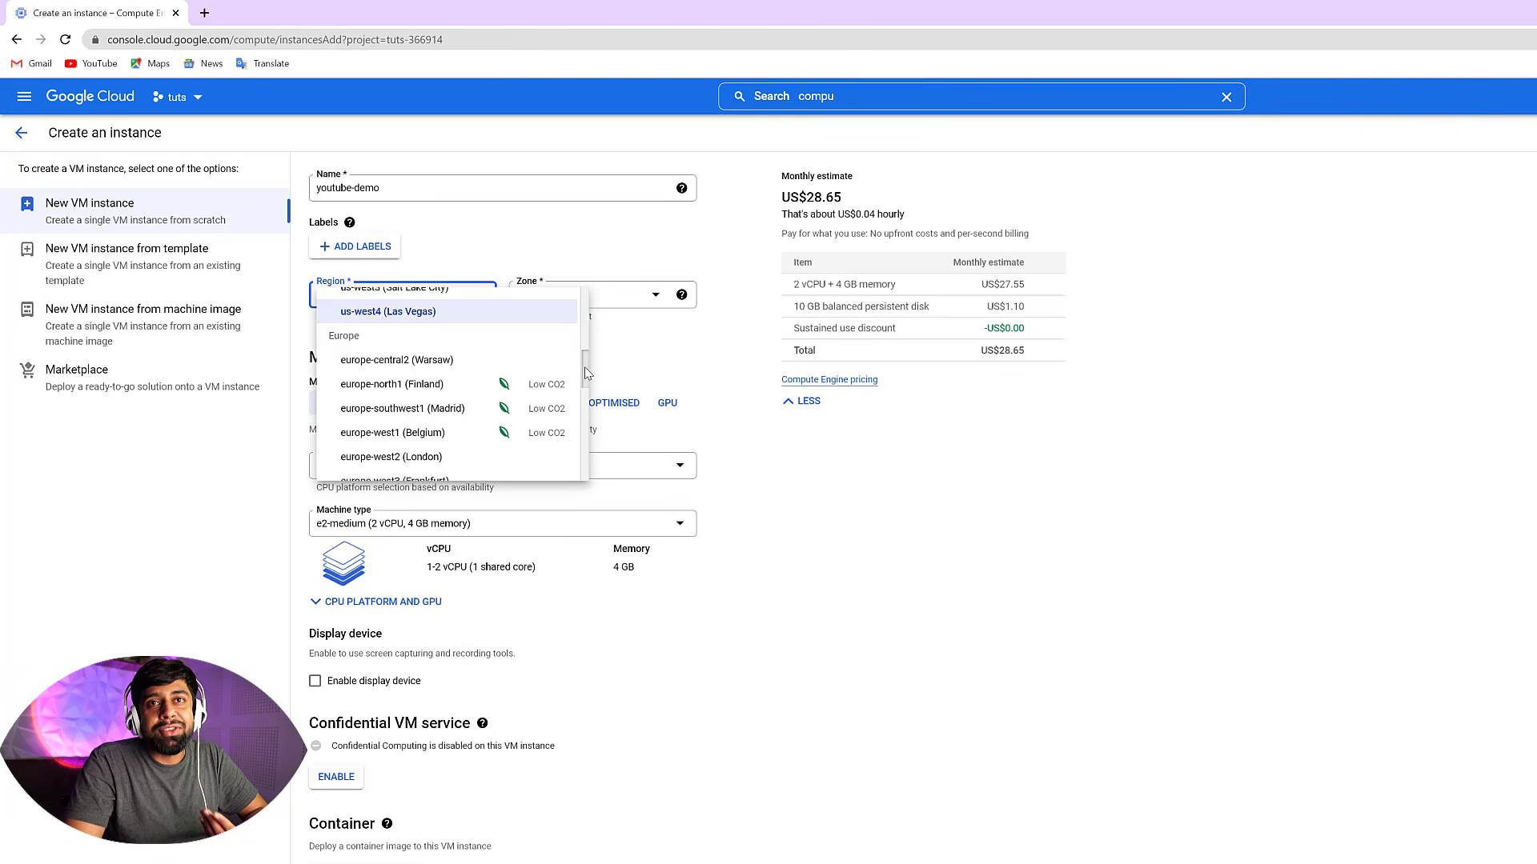
left_click_drag(587, 373, 589, 445)
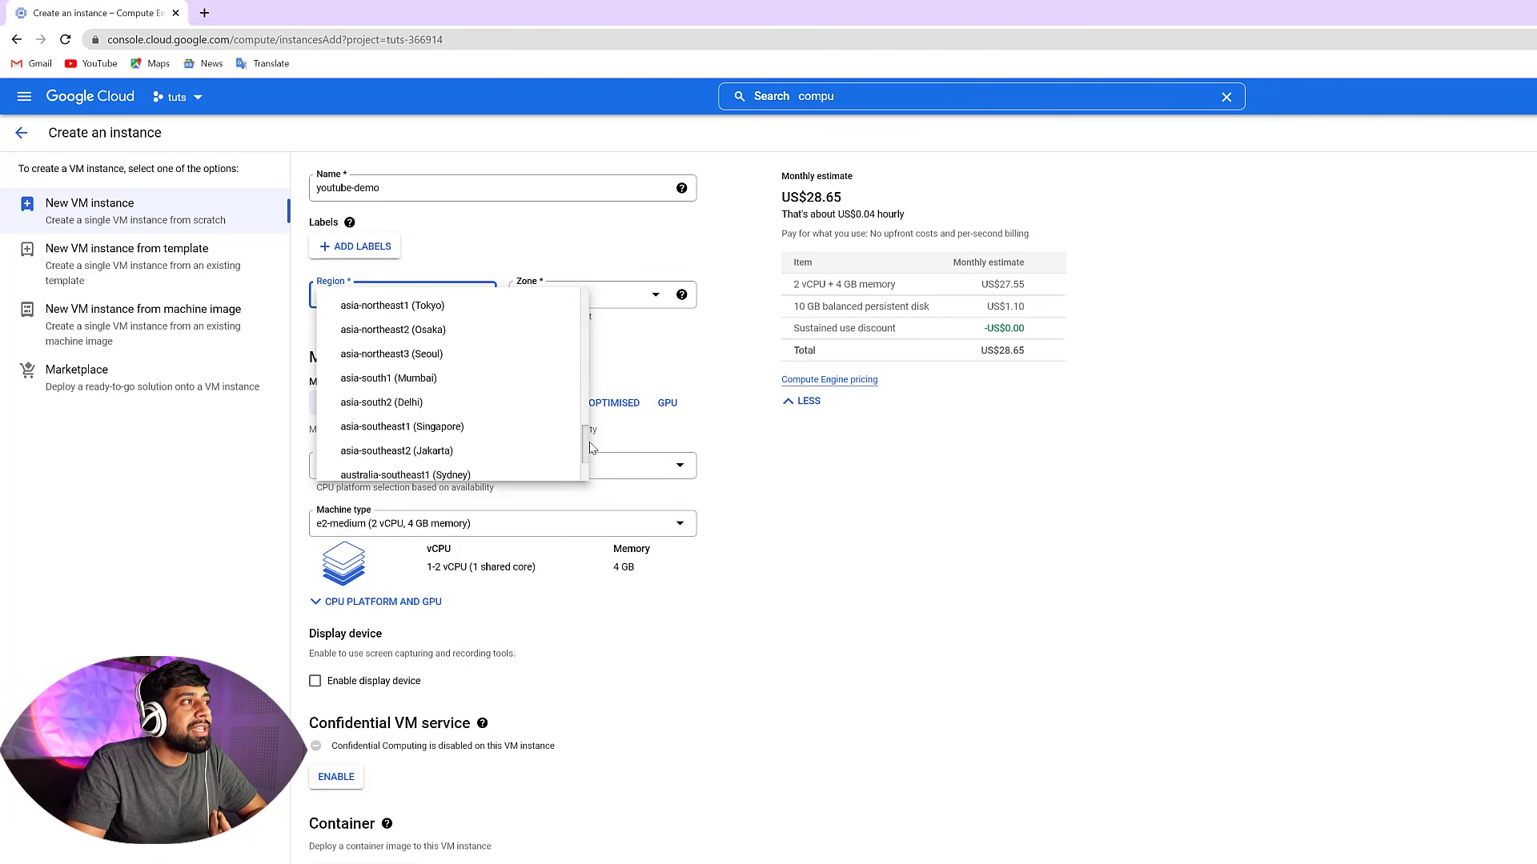
left_click(440, 385)
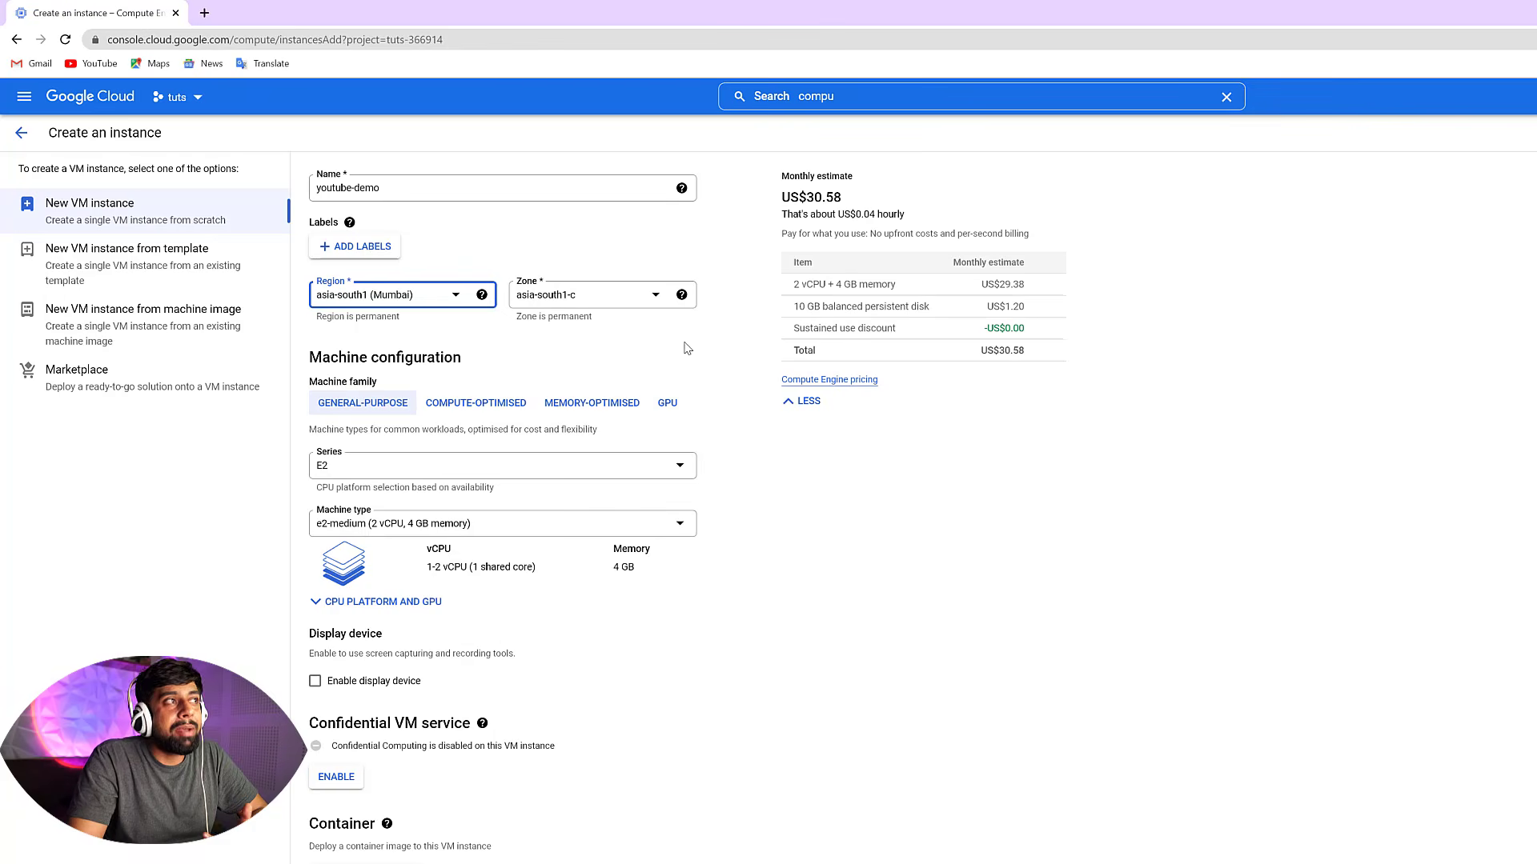
Review the monthly estimate alongside the machine configuration and labels sections of the form
left_click_drag(850, 197, 777, 200)
left_click(902, 199)
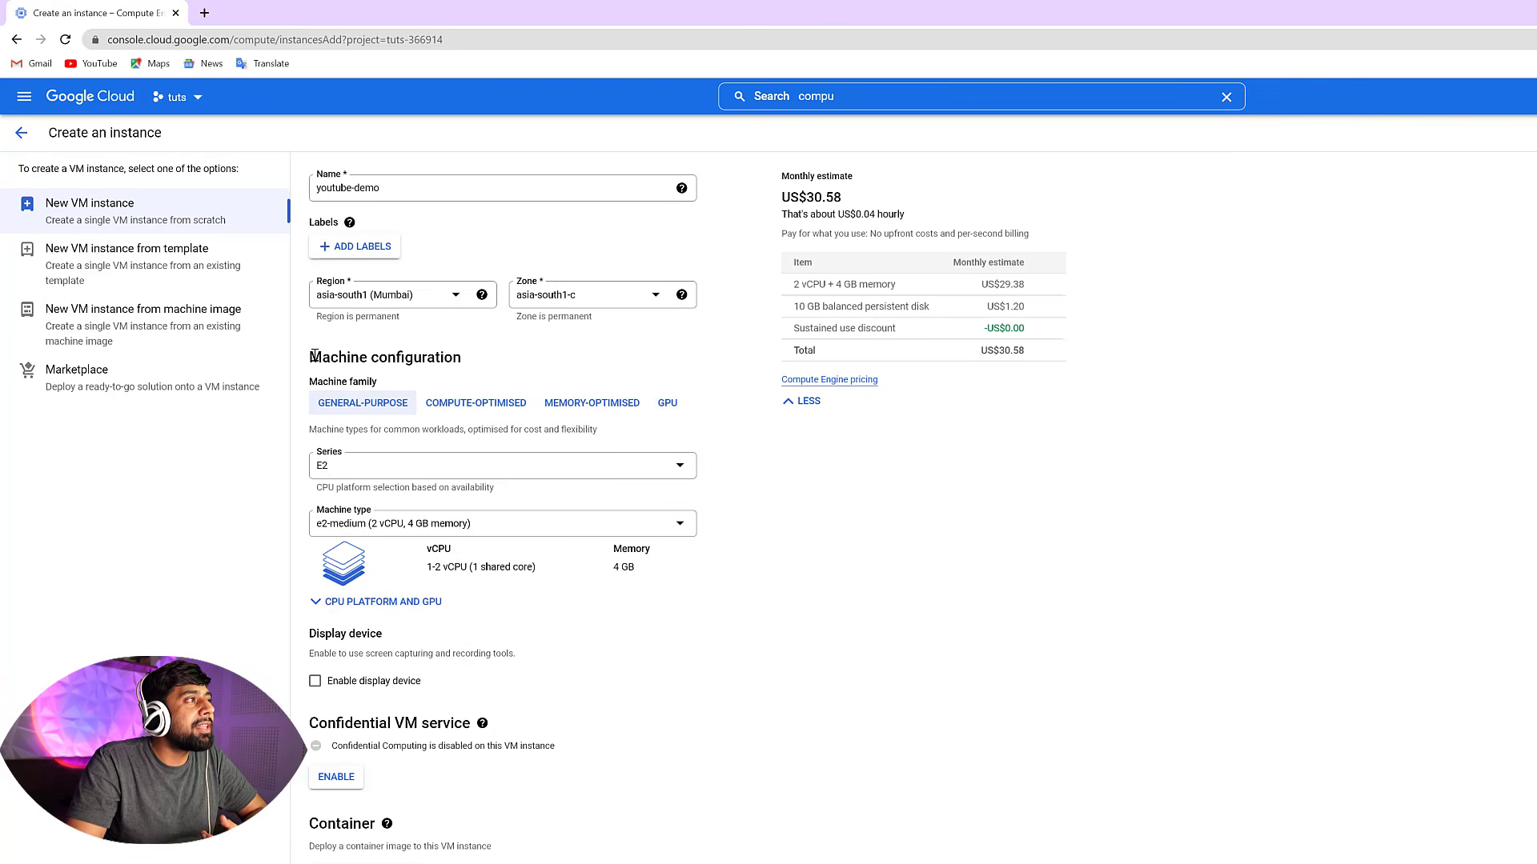
left_click_drag(310, 357, 506, 356)
left_click(505, 356)
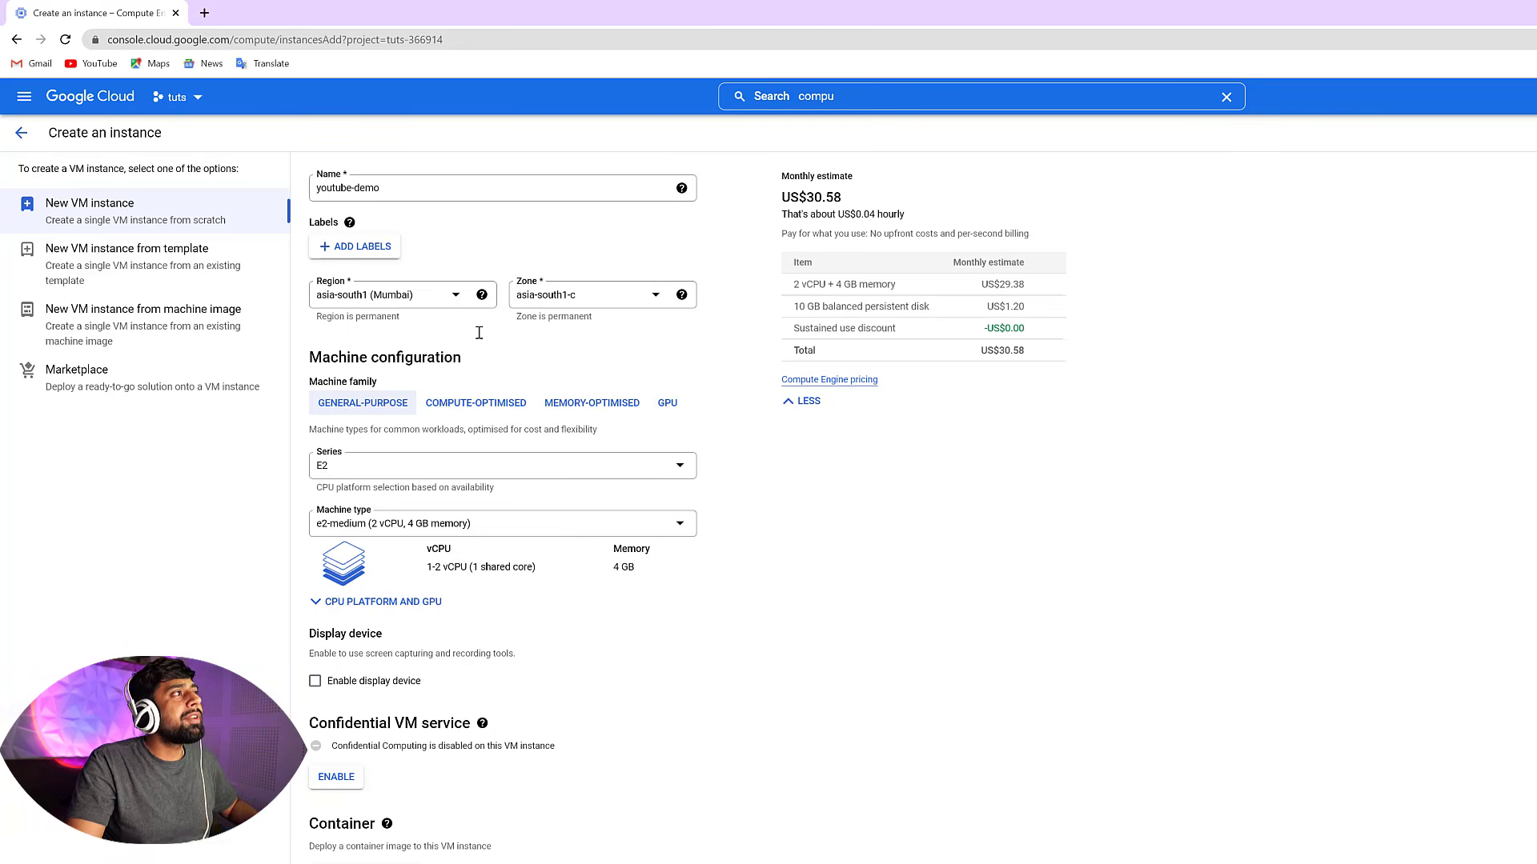
left_click_drag(310, 221, 345, 226)
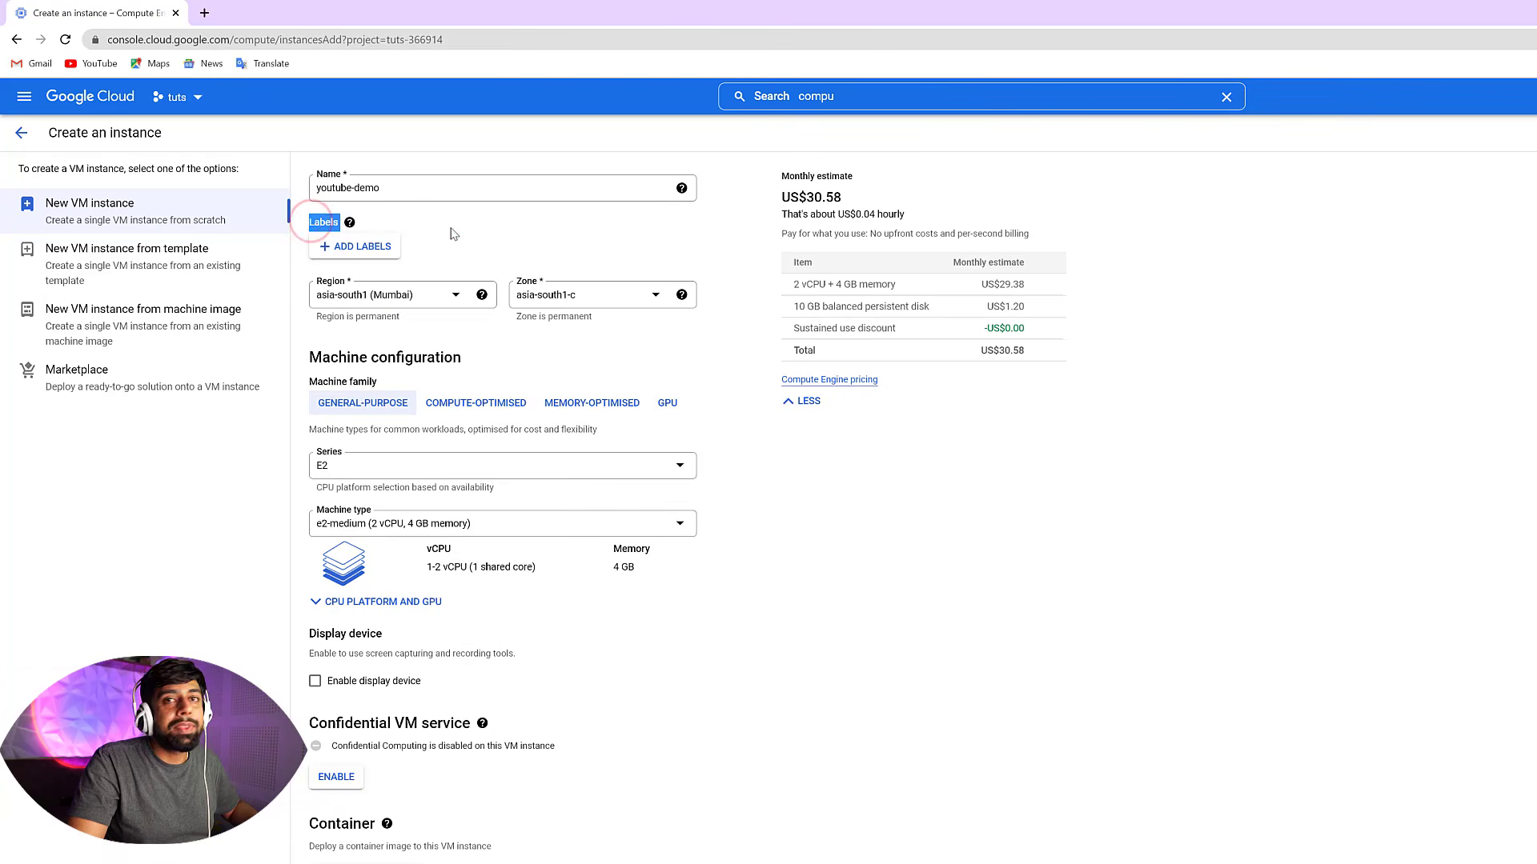
left_click(500, 232)
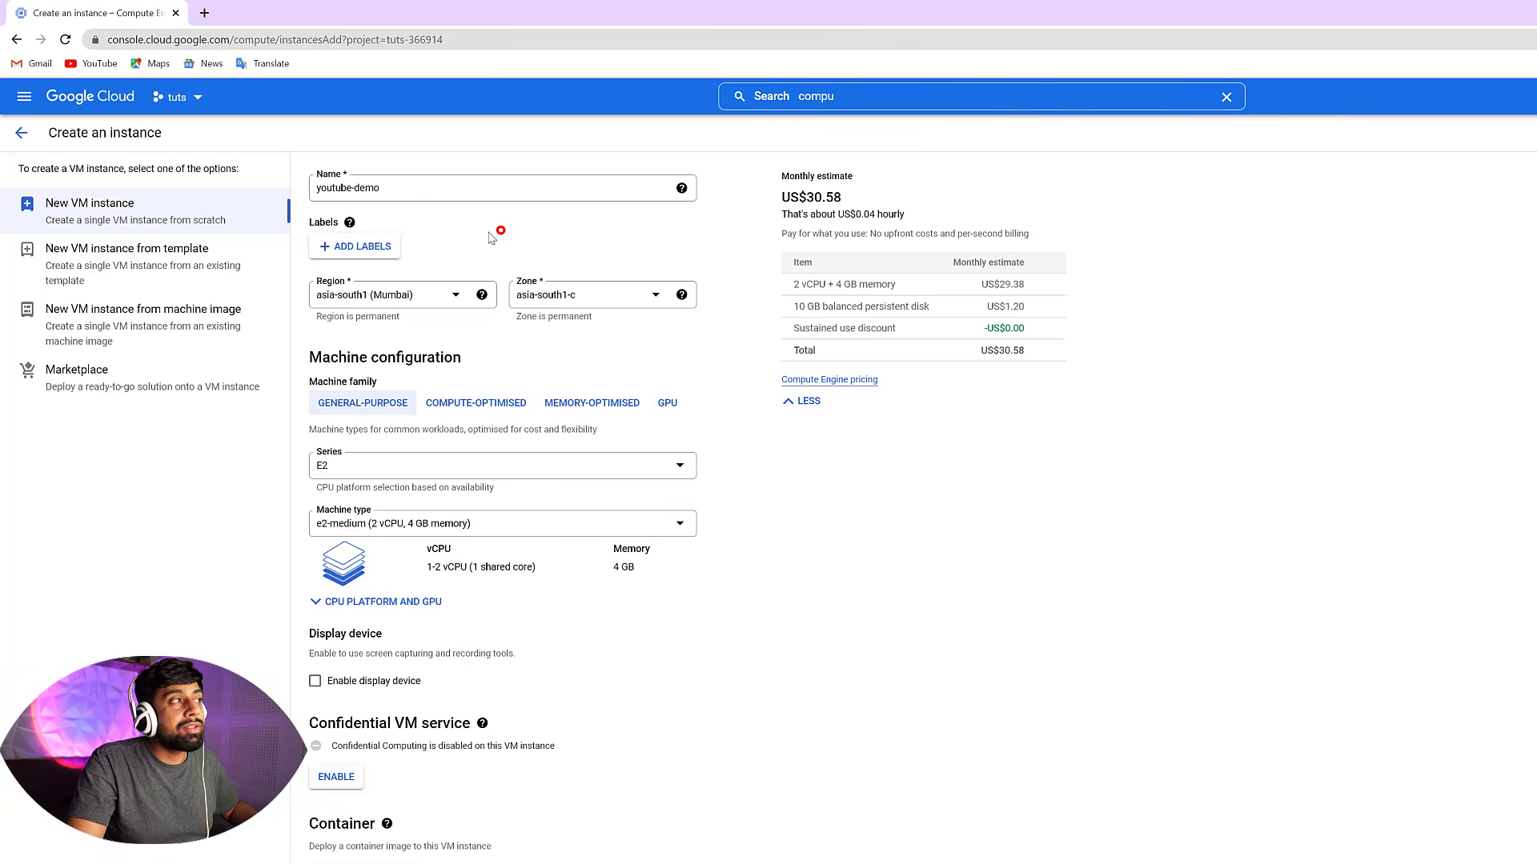
Add a label with key developer and value xyz-project to the instance and save it
left_click(361, 248)
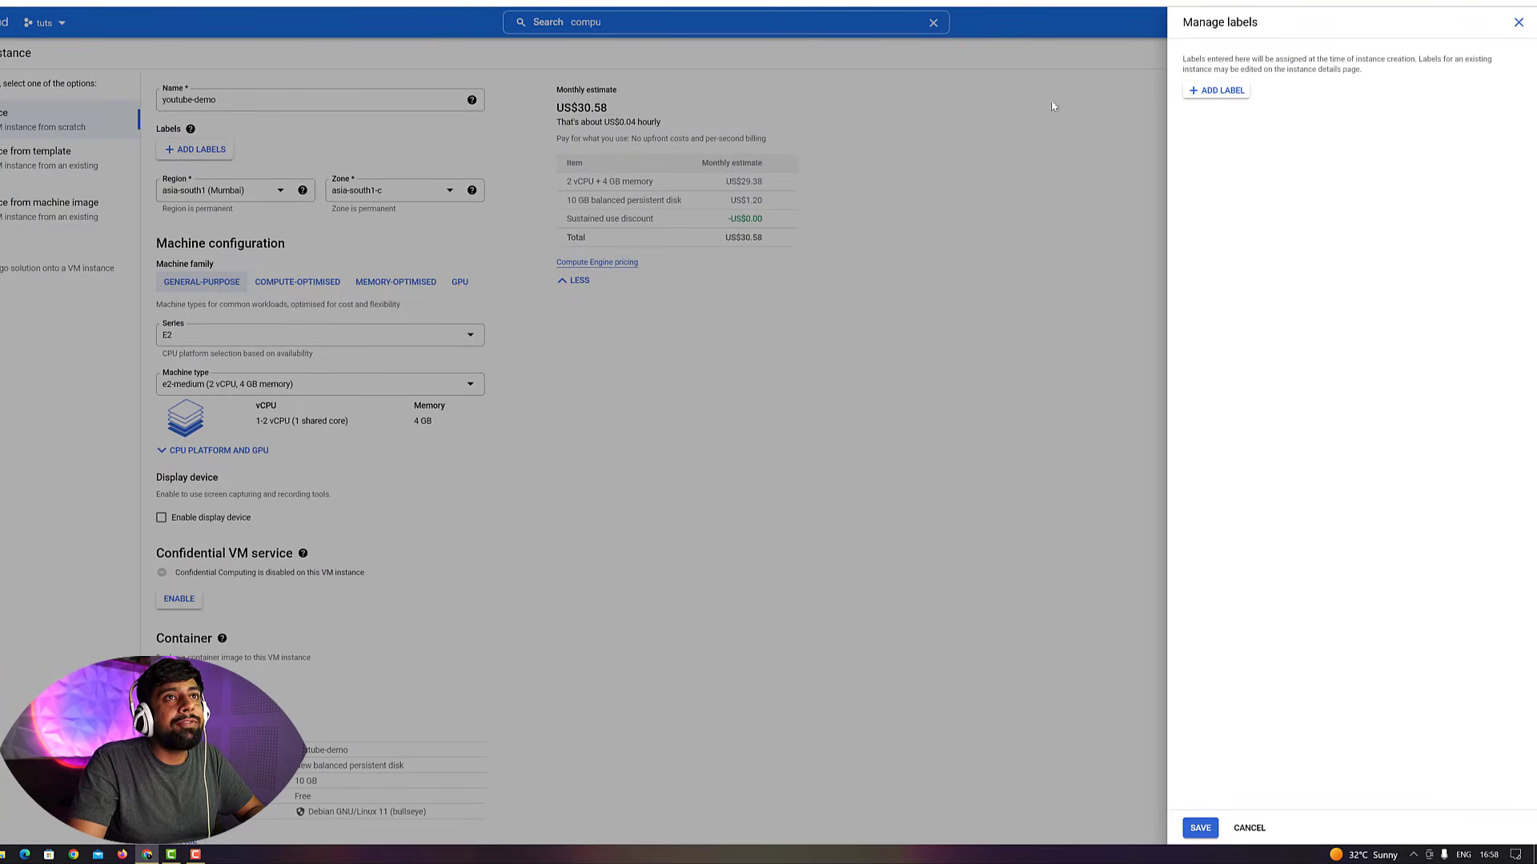
left_click(1218, 93)
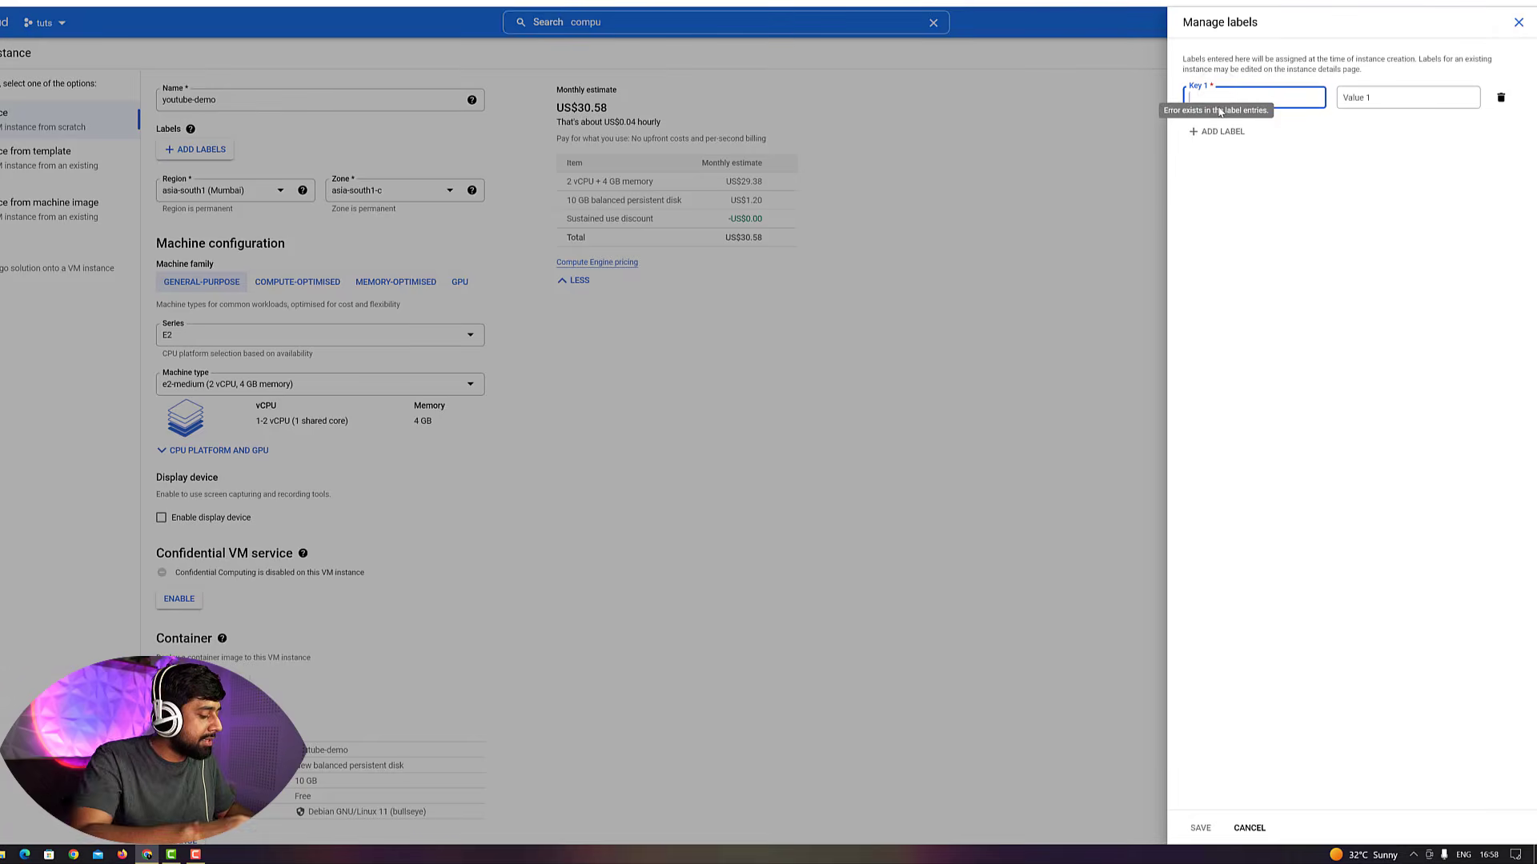
type("developer")
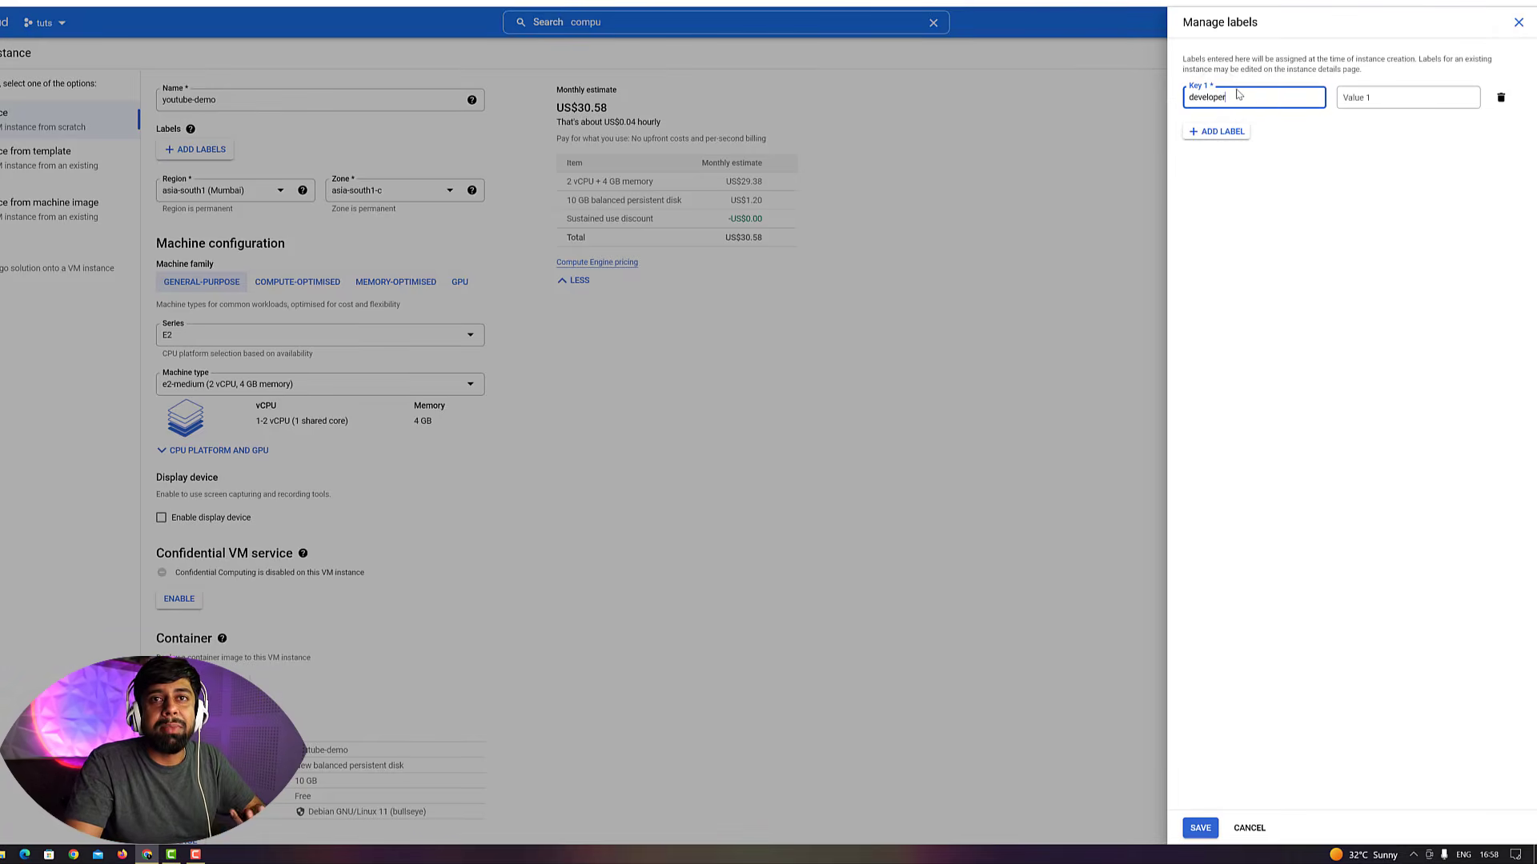
left_click(1383, 101)
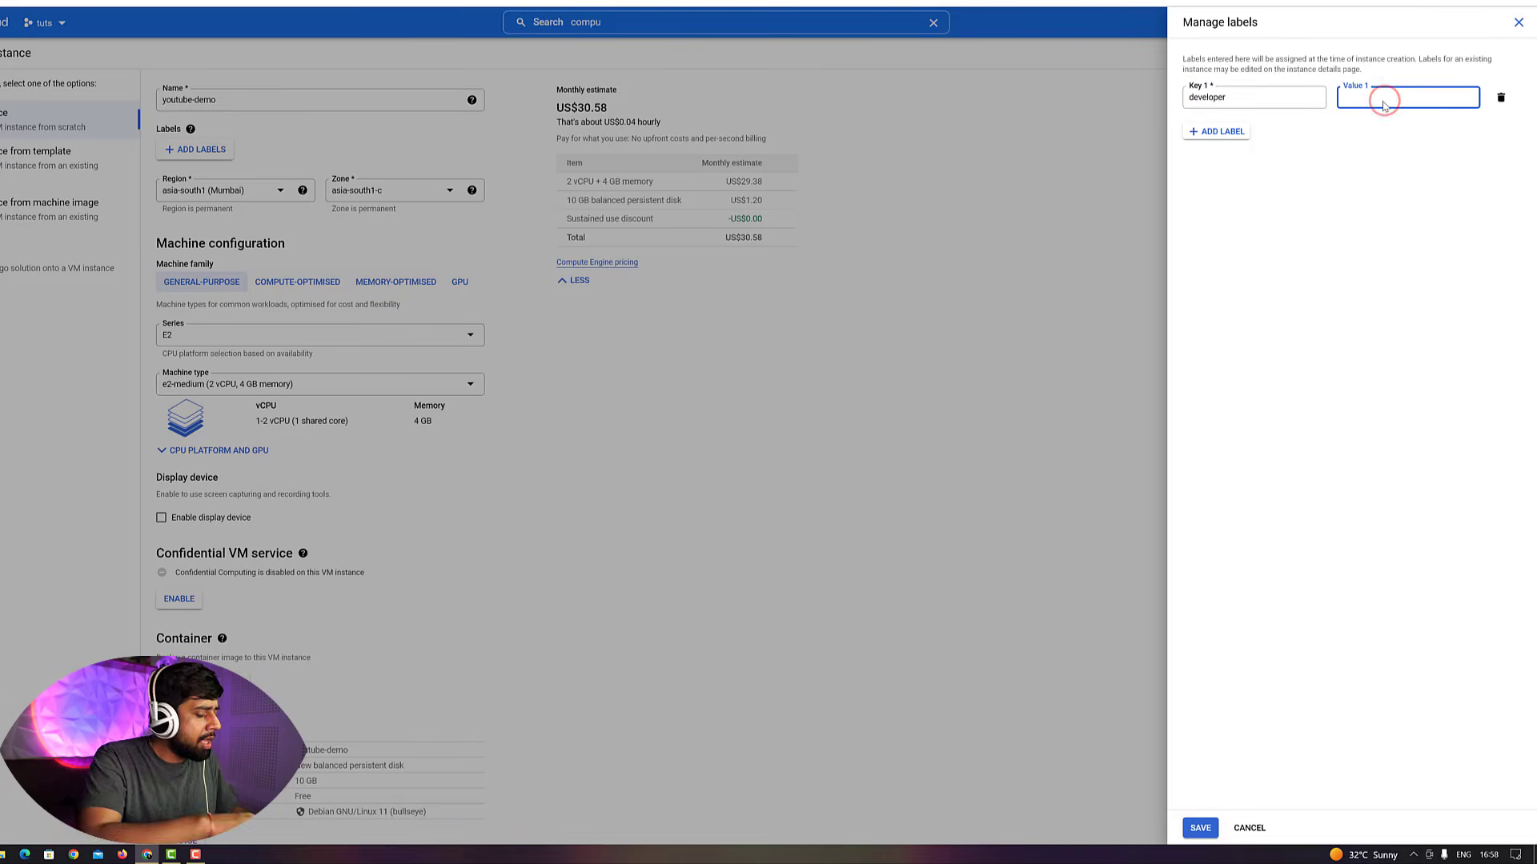
type("t")
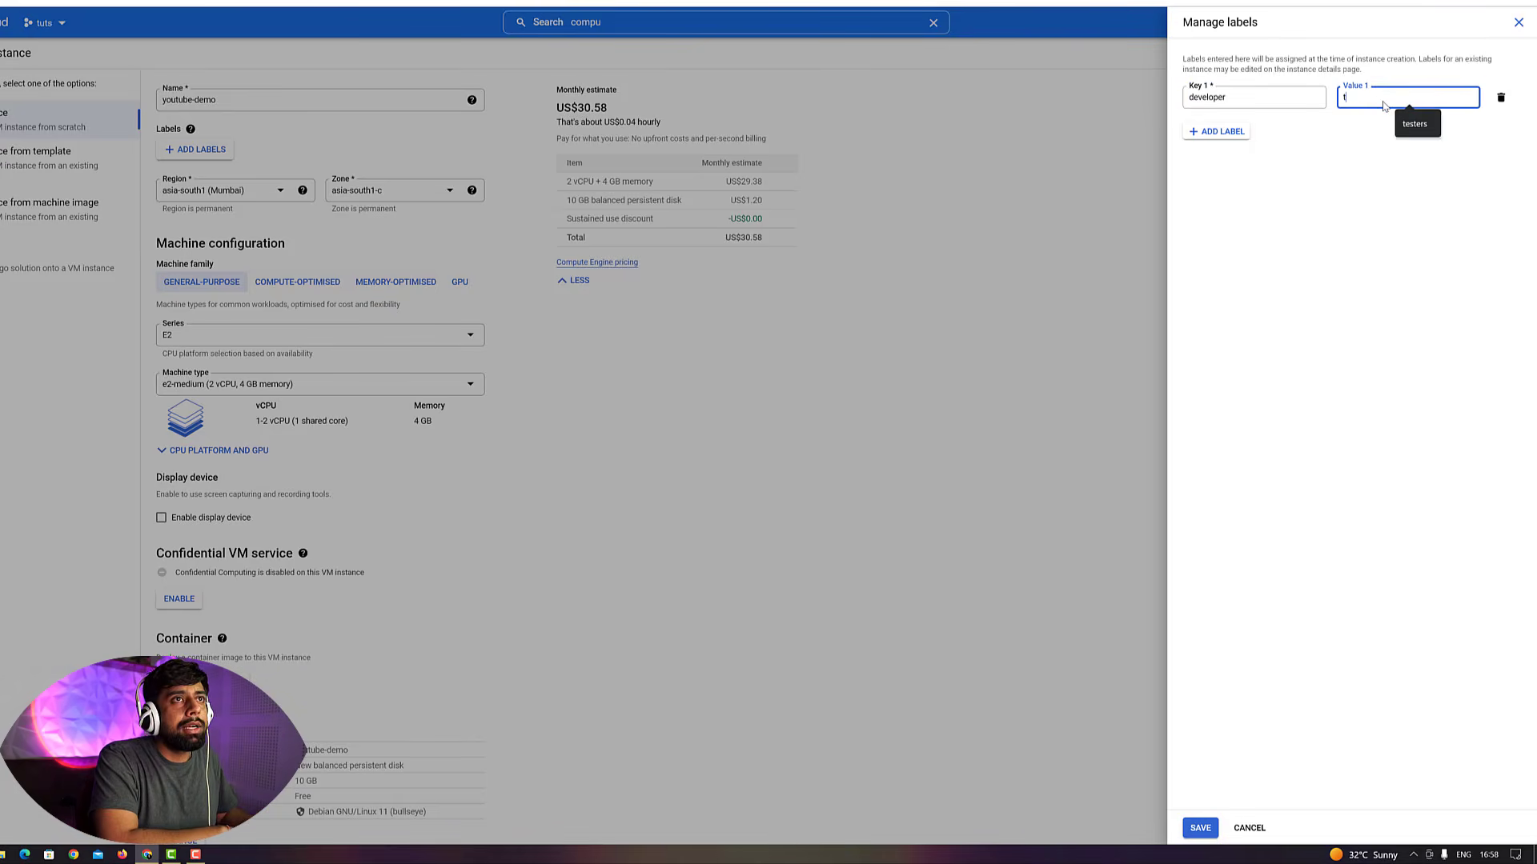
key("BackSpace")
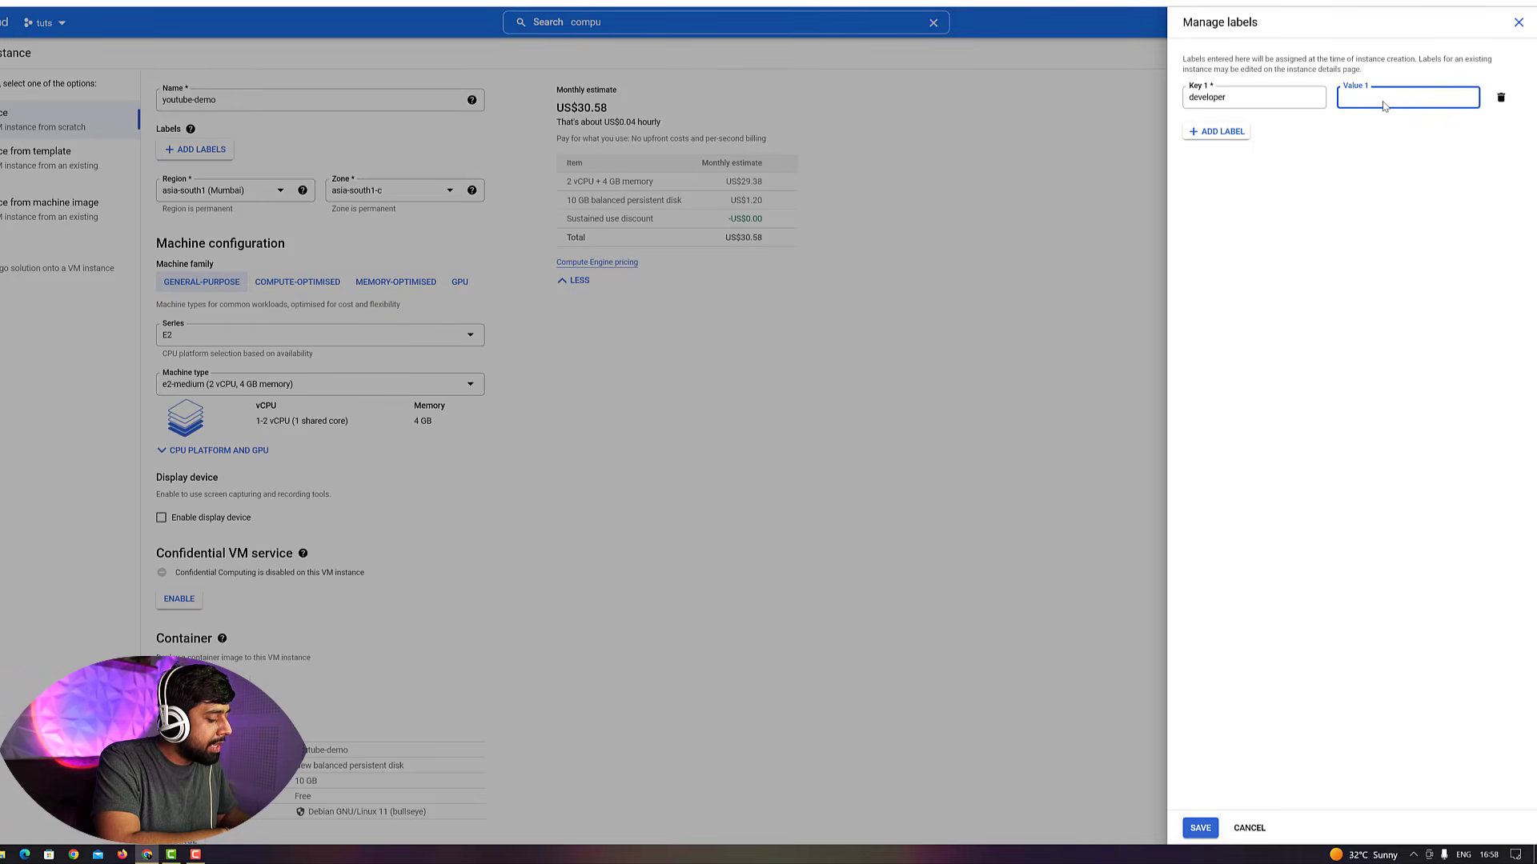
type("xyz-")
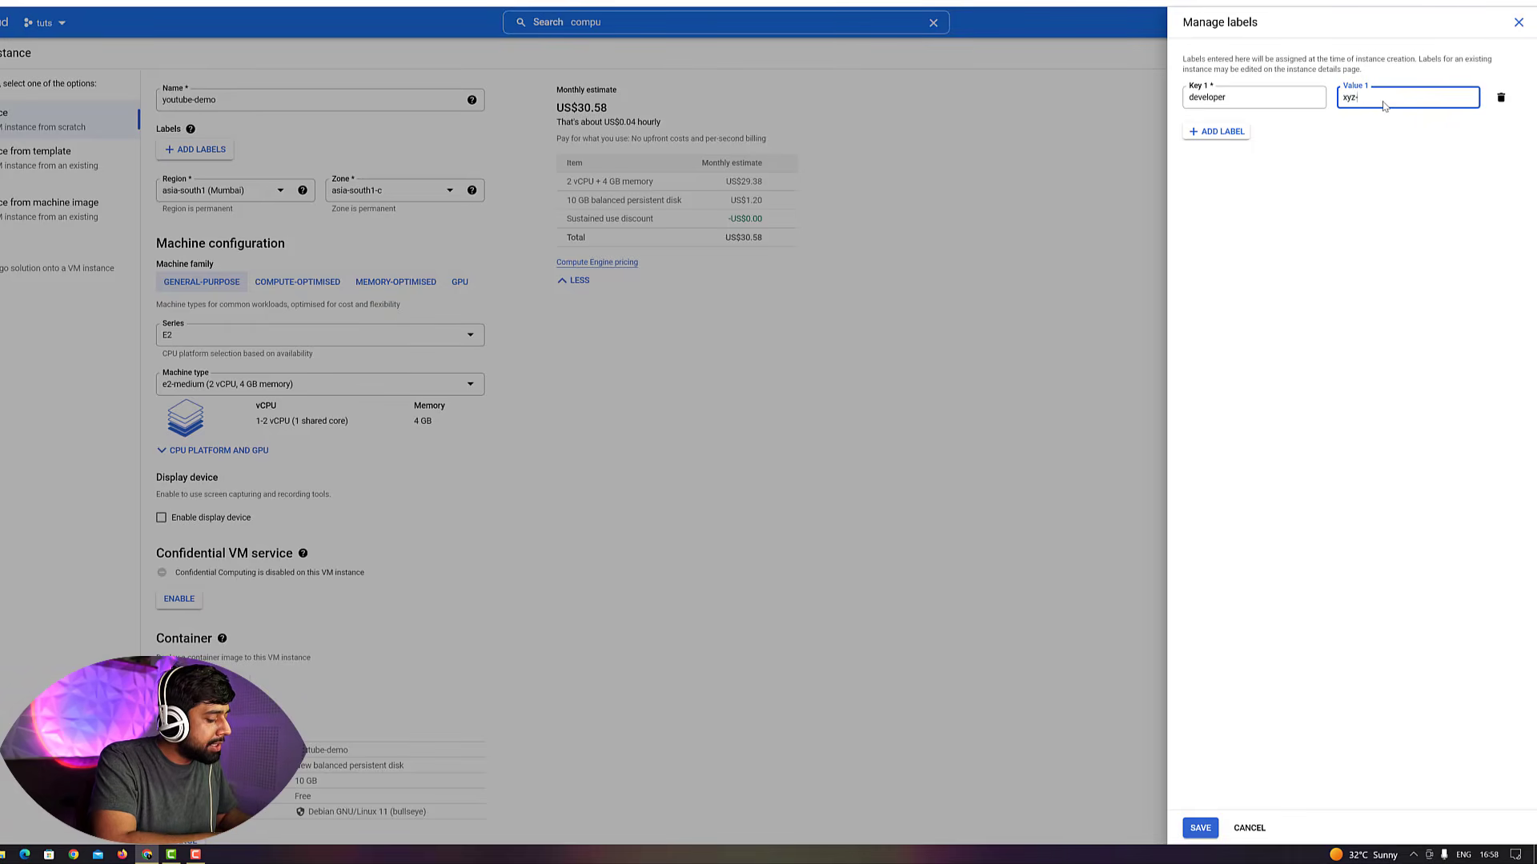
type("projec")
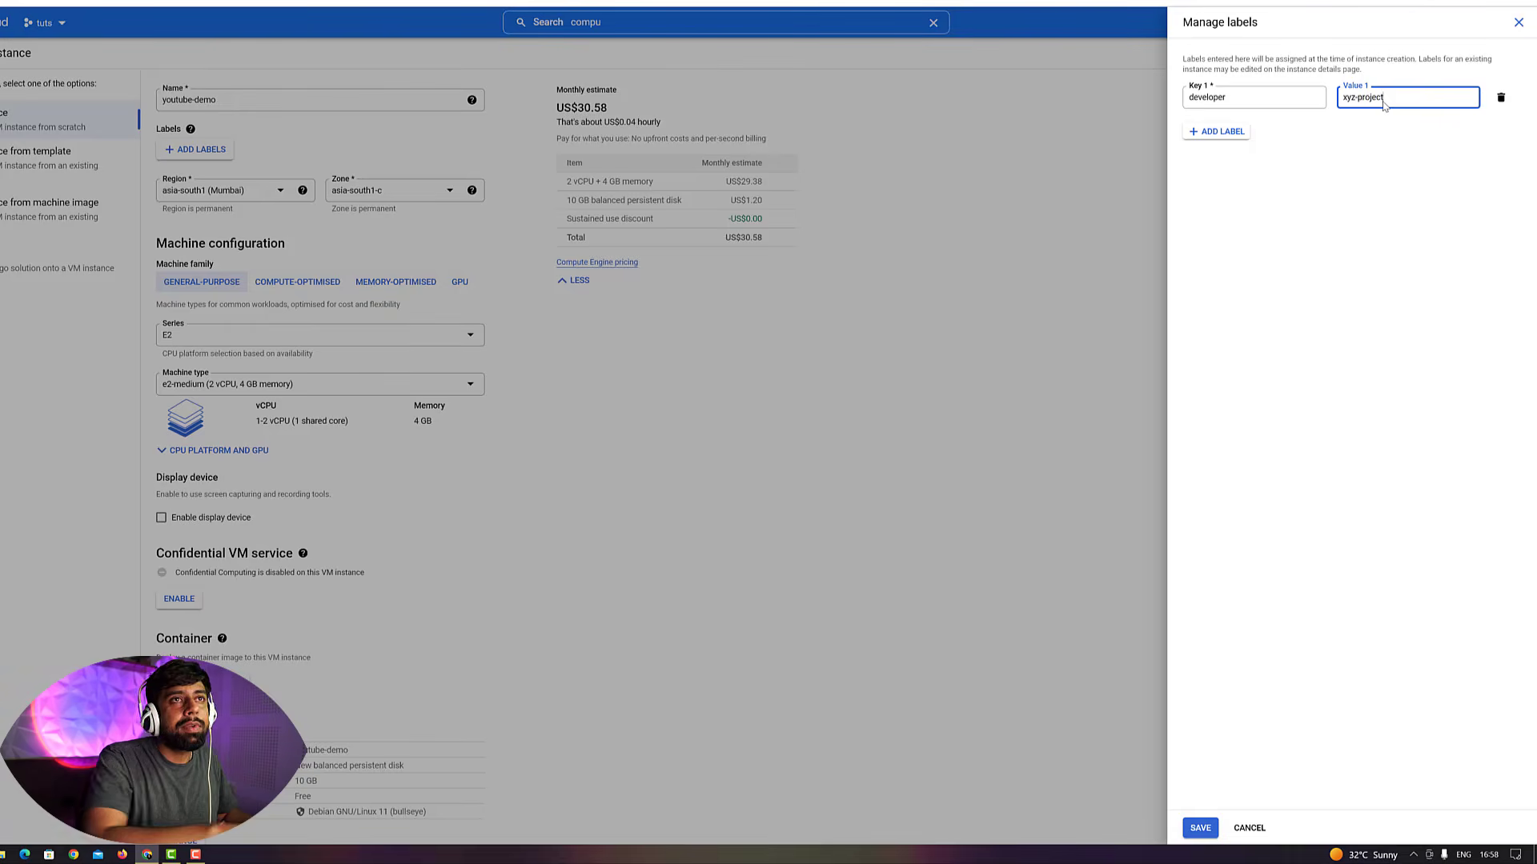
type("t")
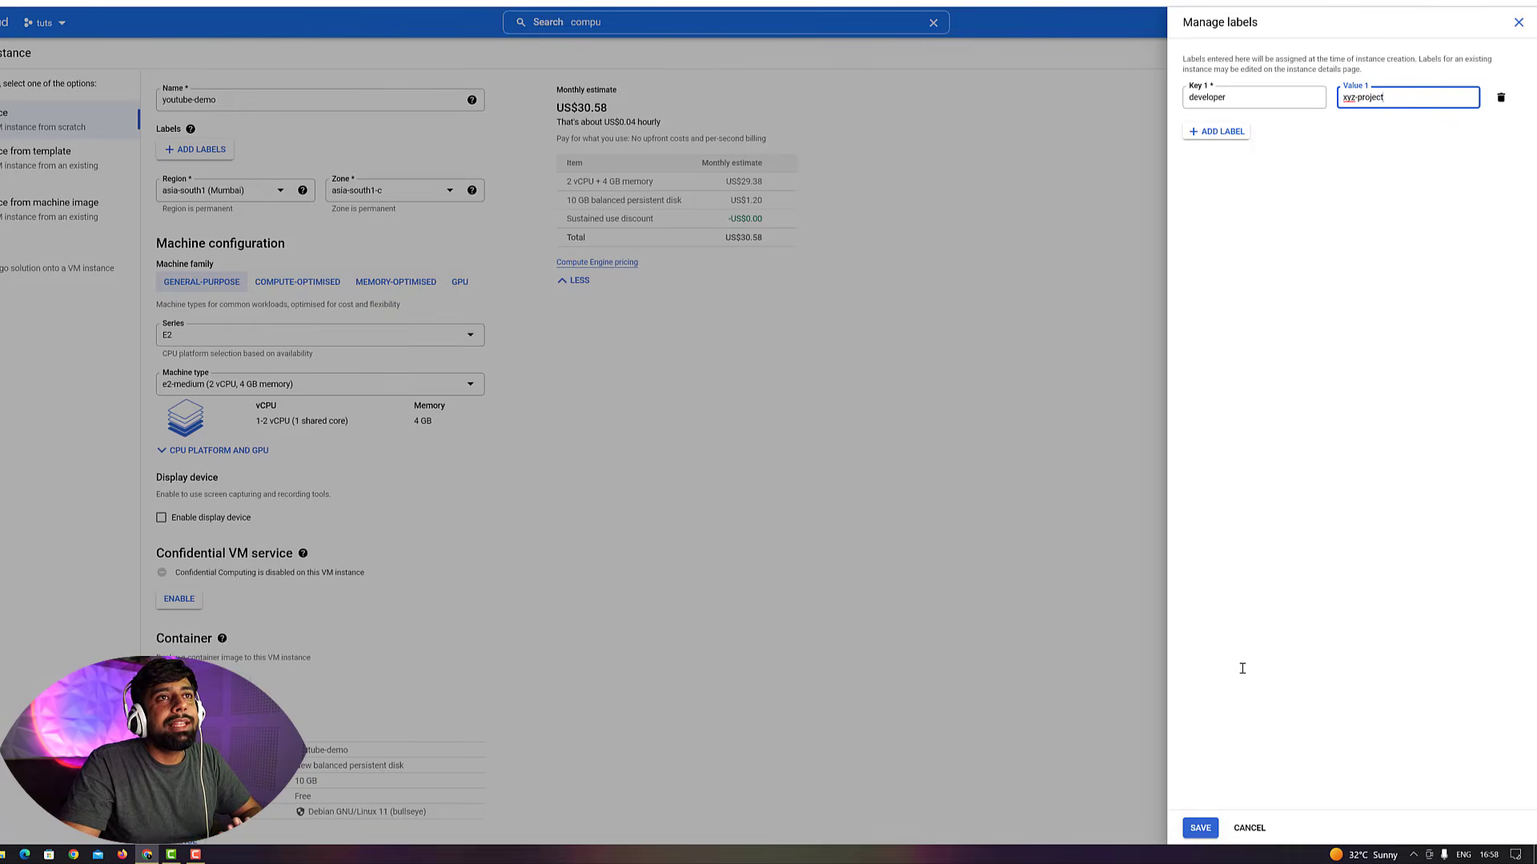
left_click(1201, 830)
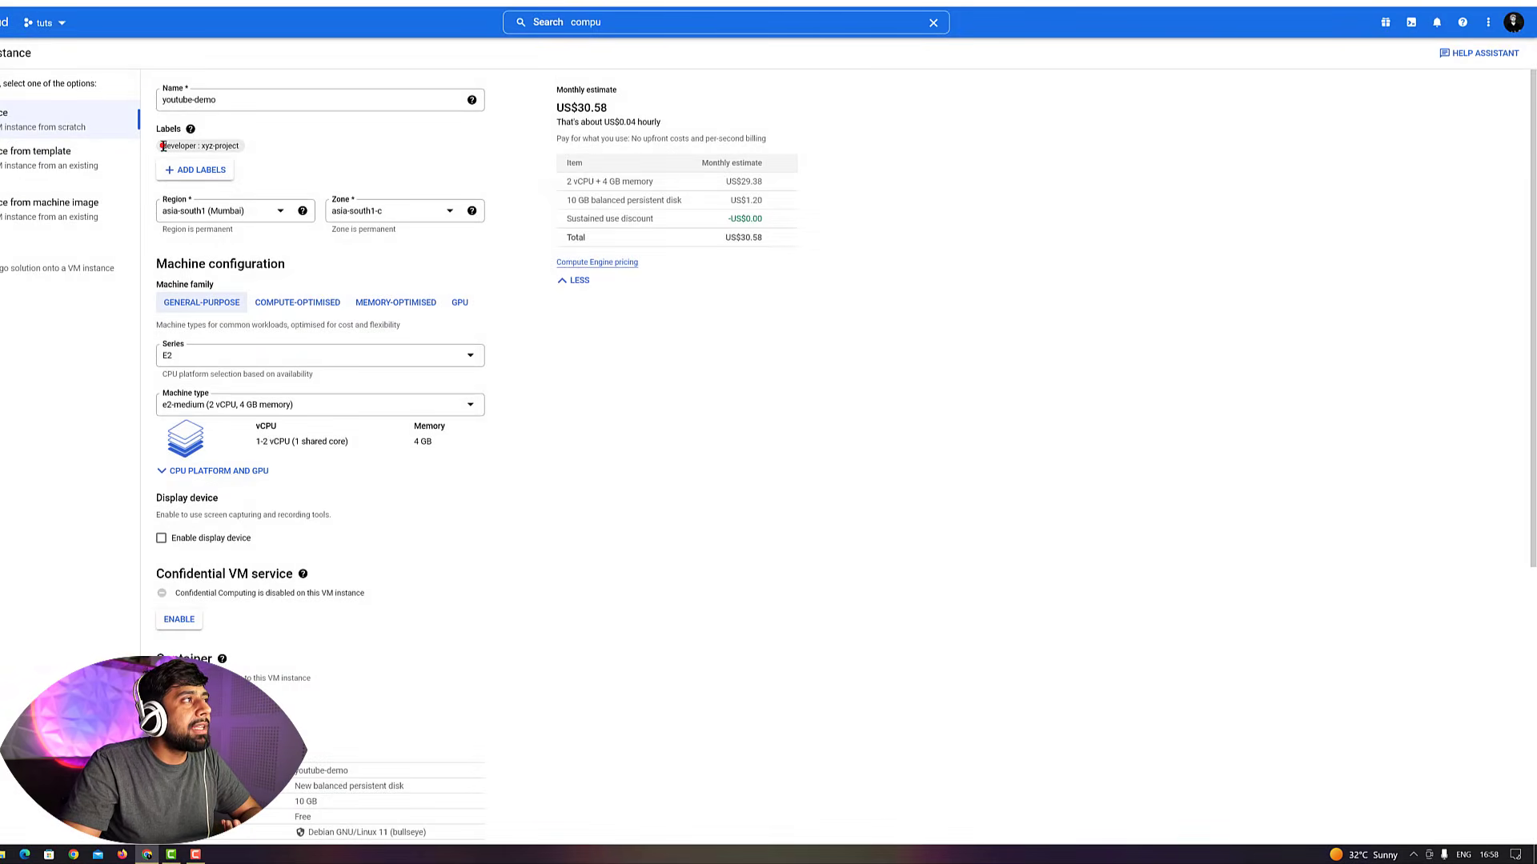
Examine the machine family description and the available machine series options
left_click_drag(162, 146, 323, 141)
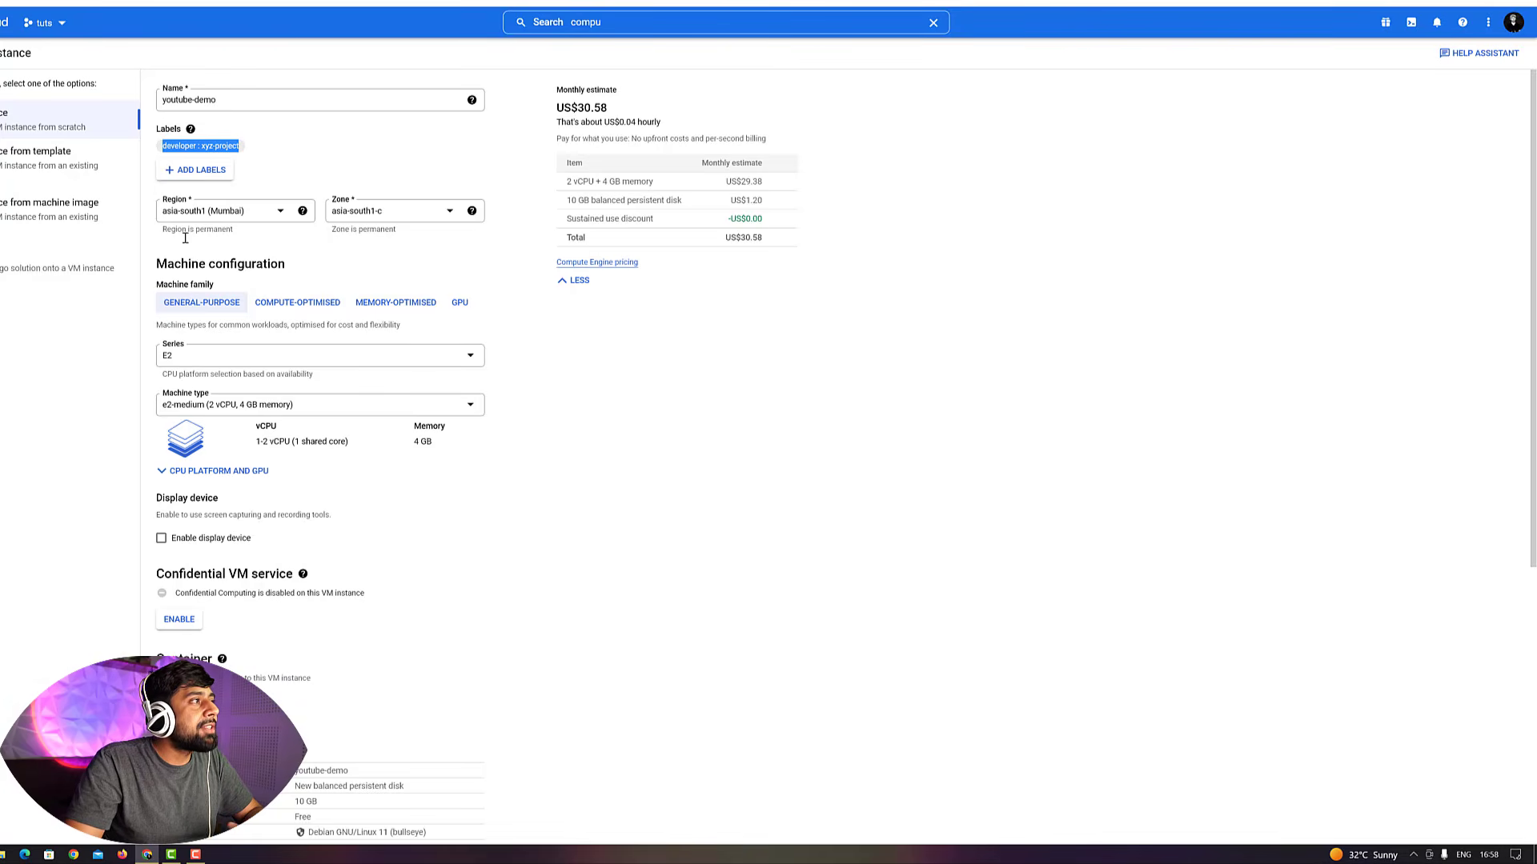
triple_click(155, 266)
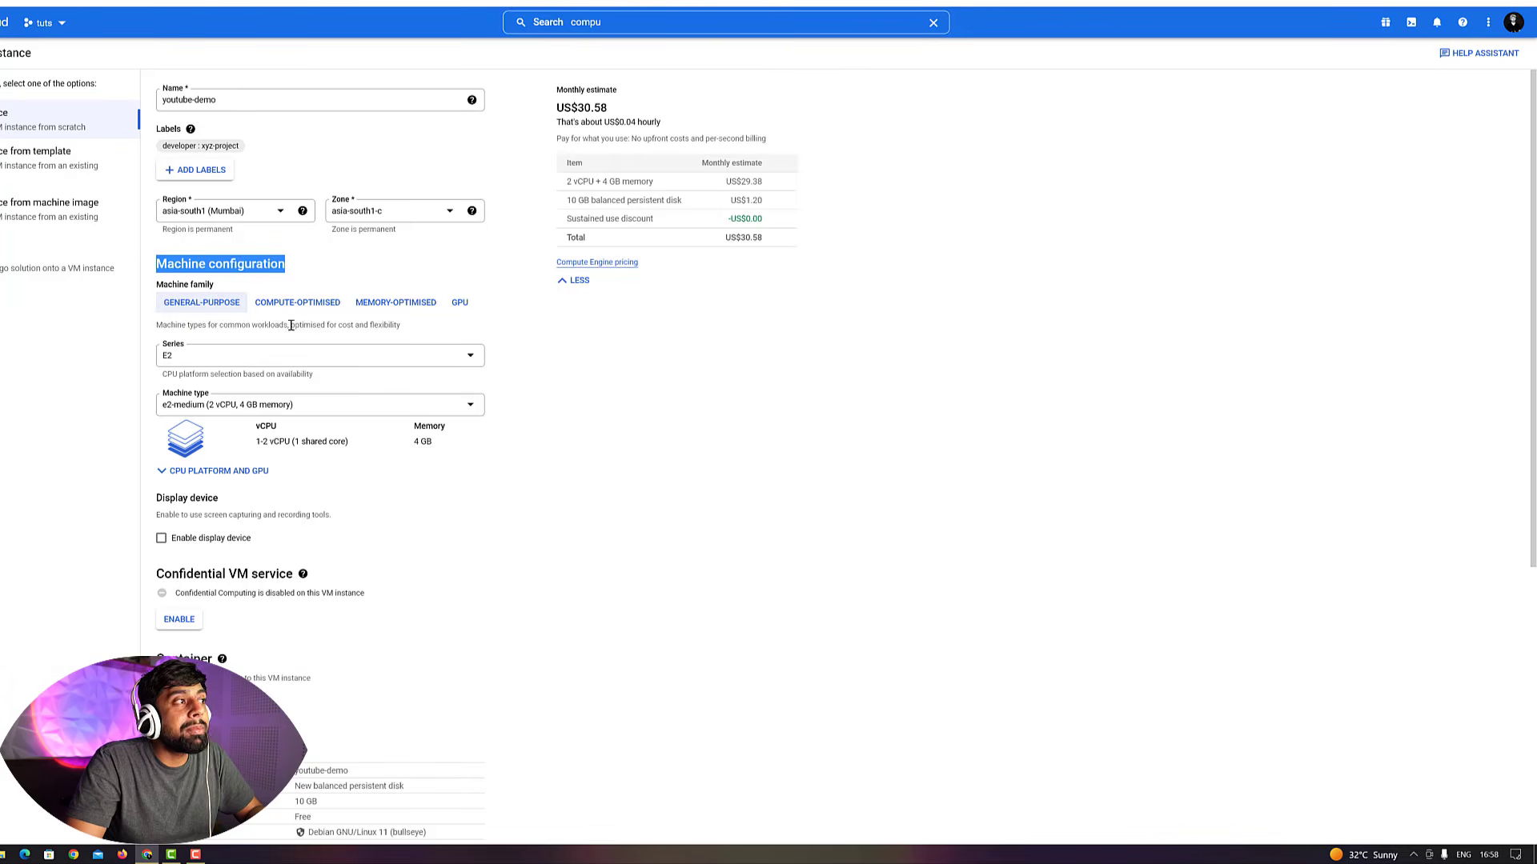
left_click_drag(291, 326, 410, 327)
left_click(195, 326)
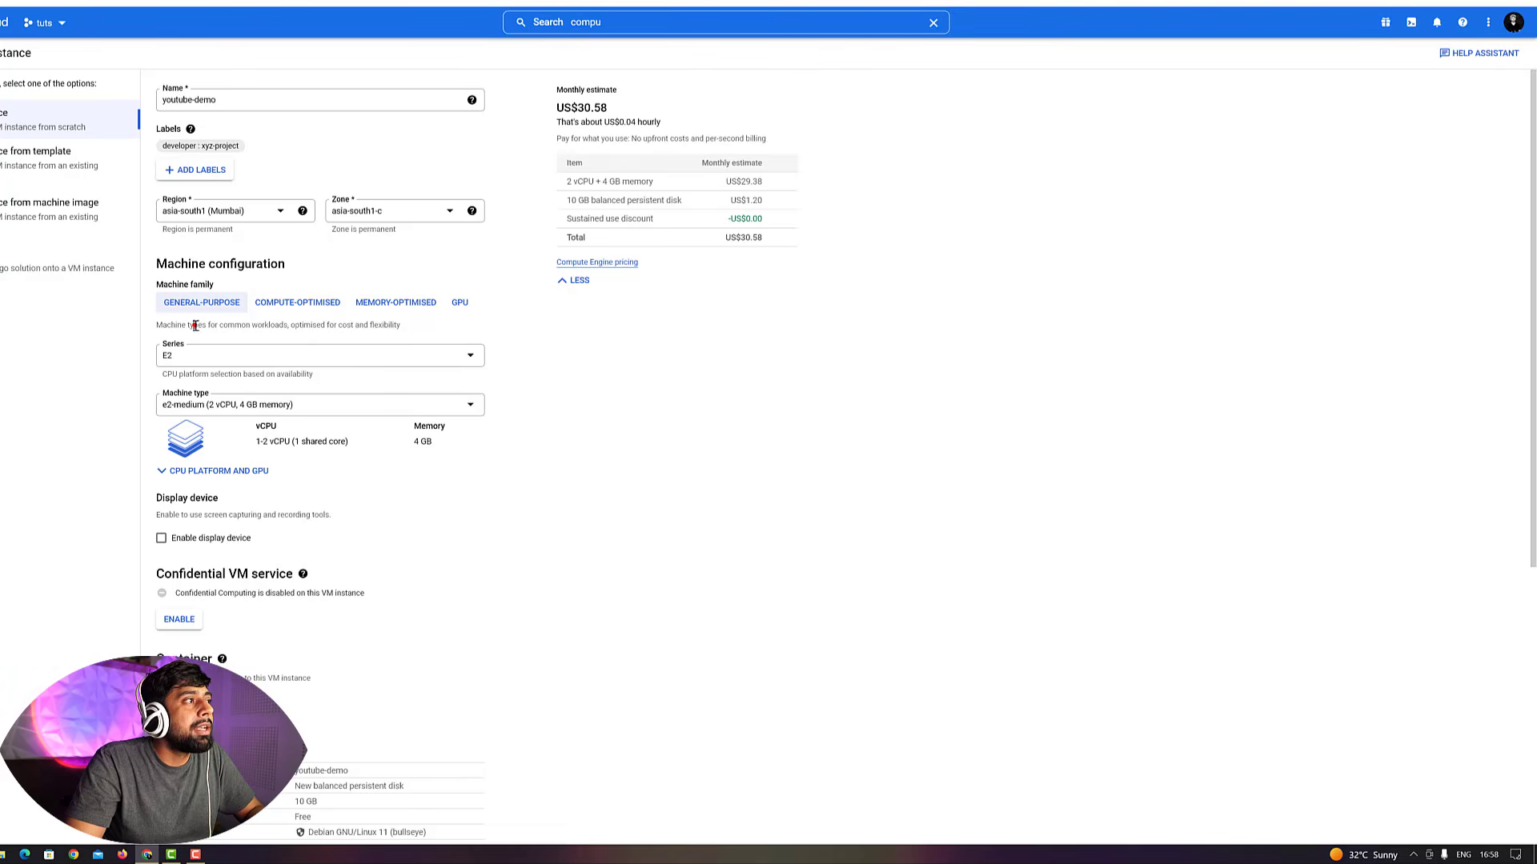
left_click(232, 357)
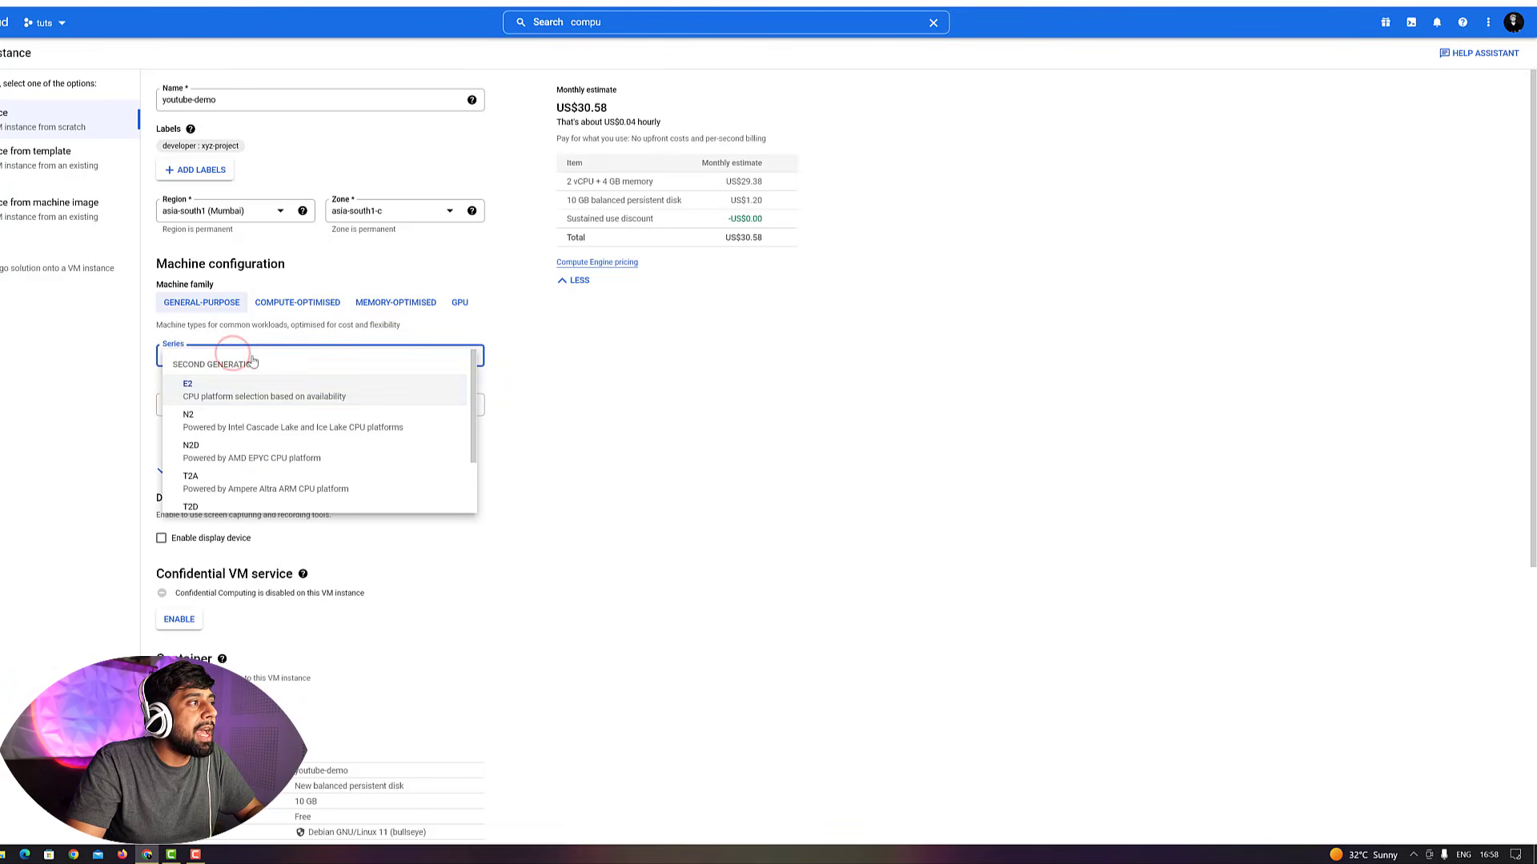
left_click_drag(474, 384, 481, 434)
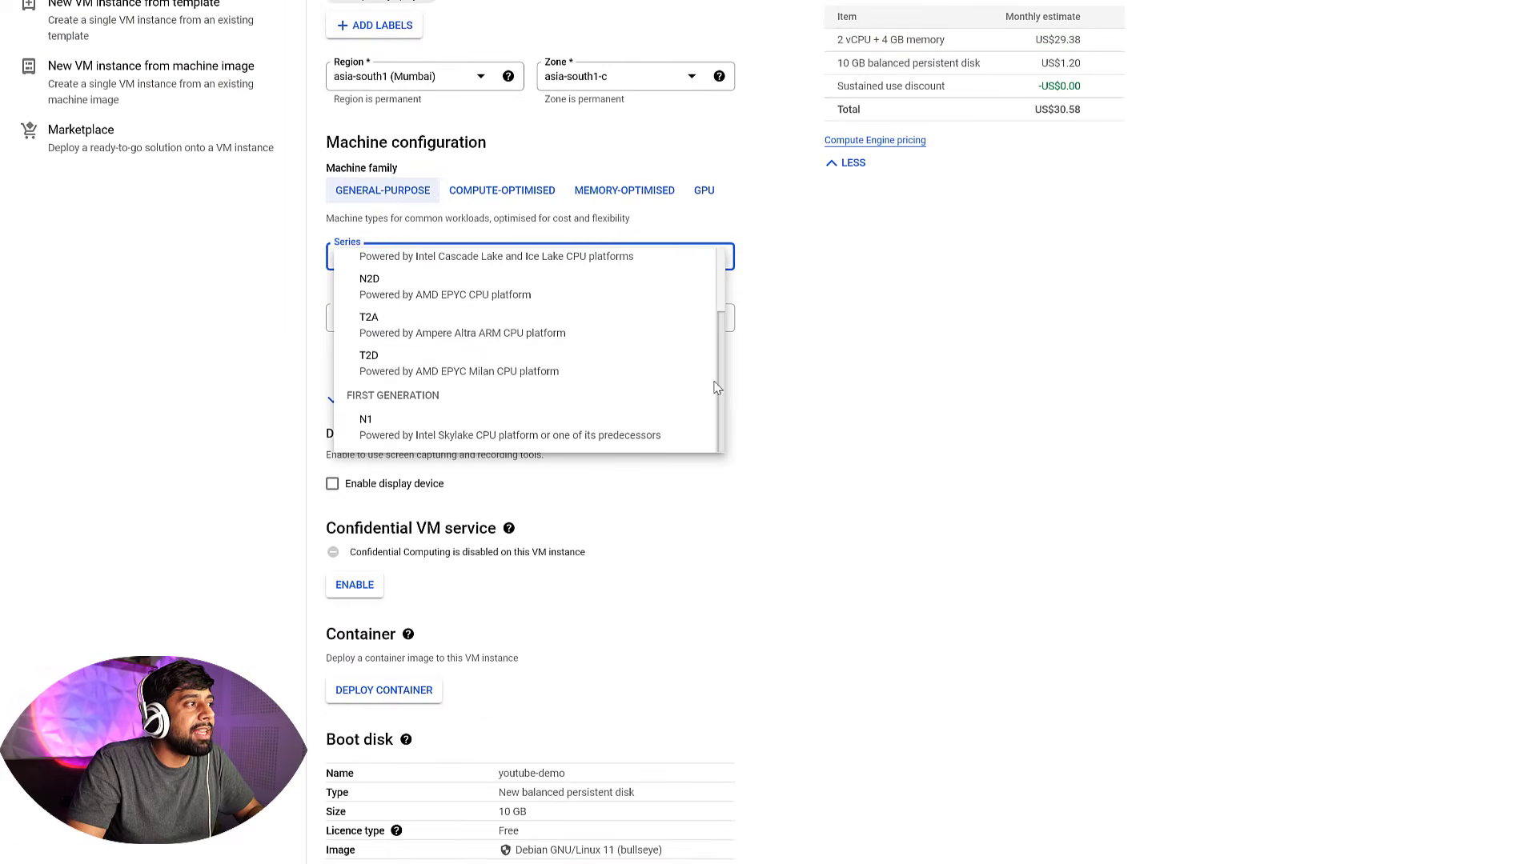
left_click_drag(666, 385, 672, 311)
left_click(1015, 298)
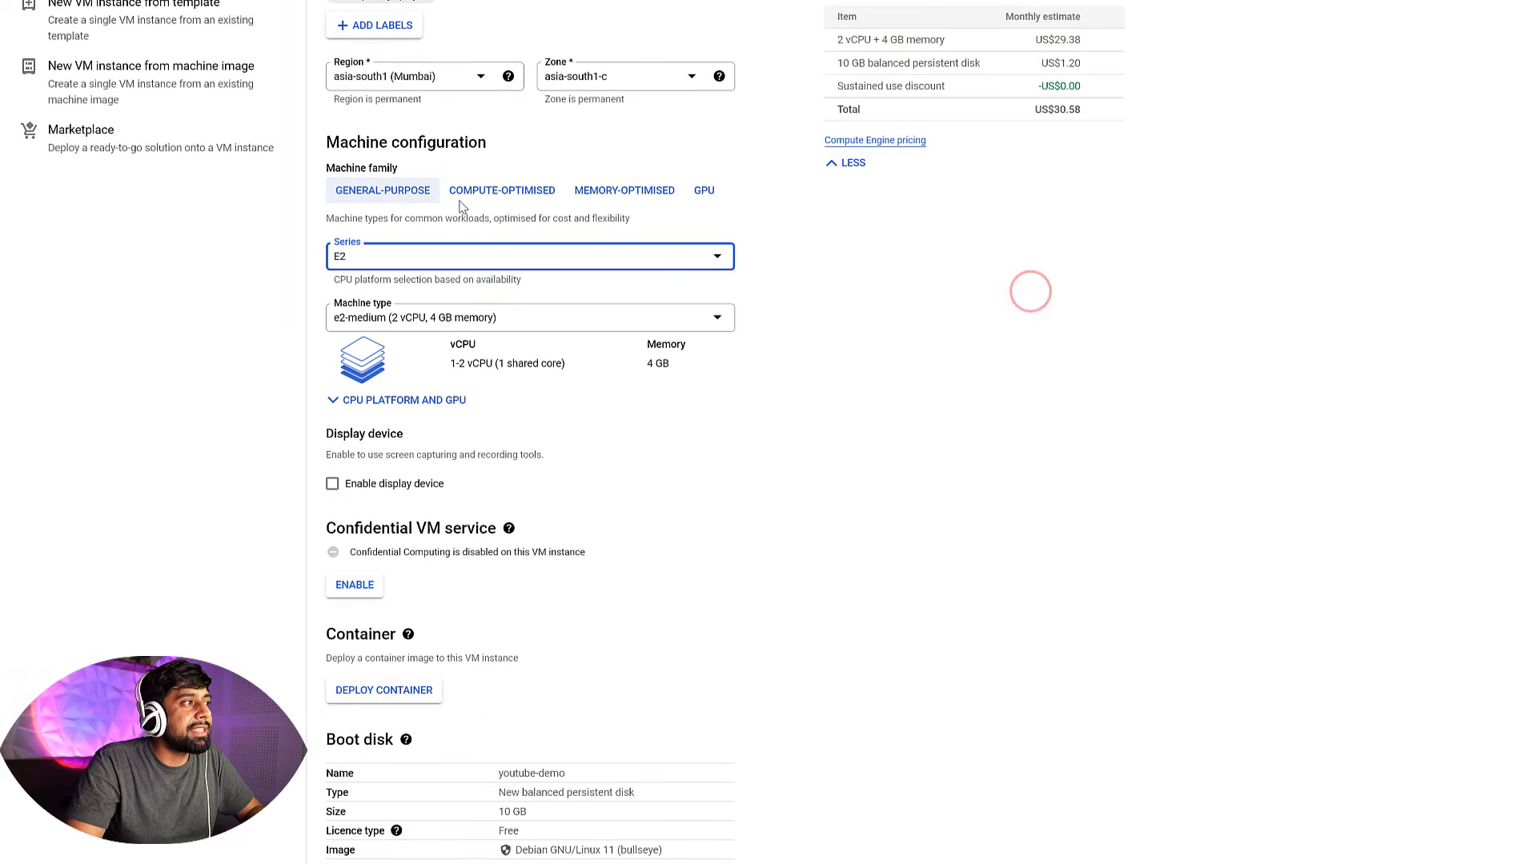
Browse the compute-optimised and memory-optimised machine families and read their descriptions and cost estimates
left_click(490, 193)
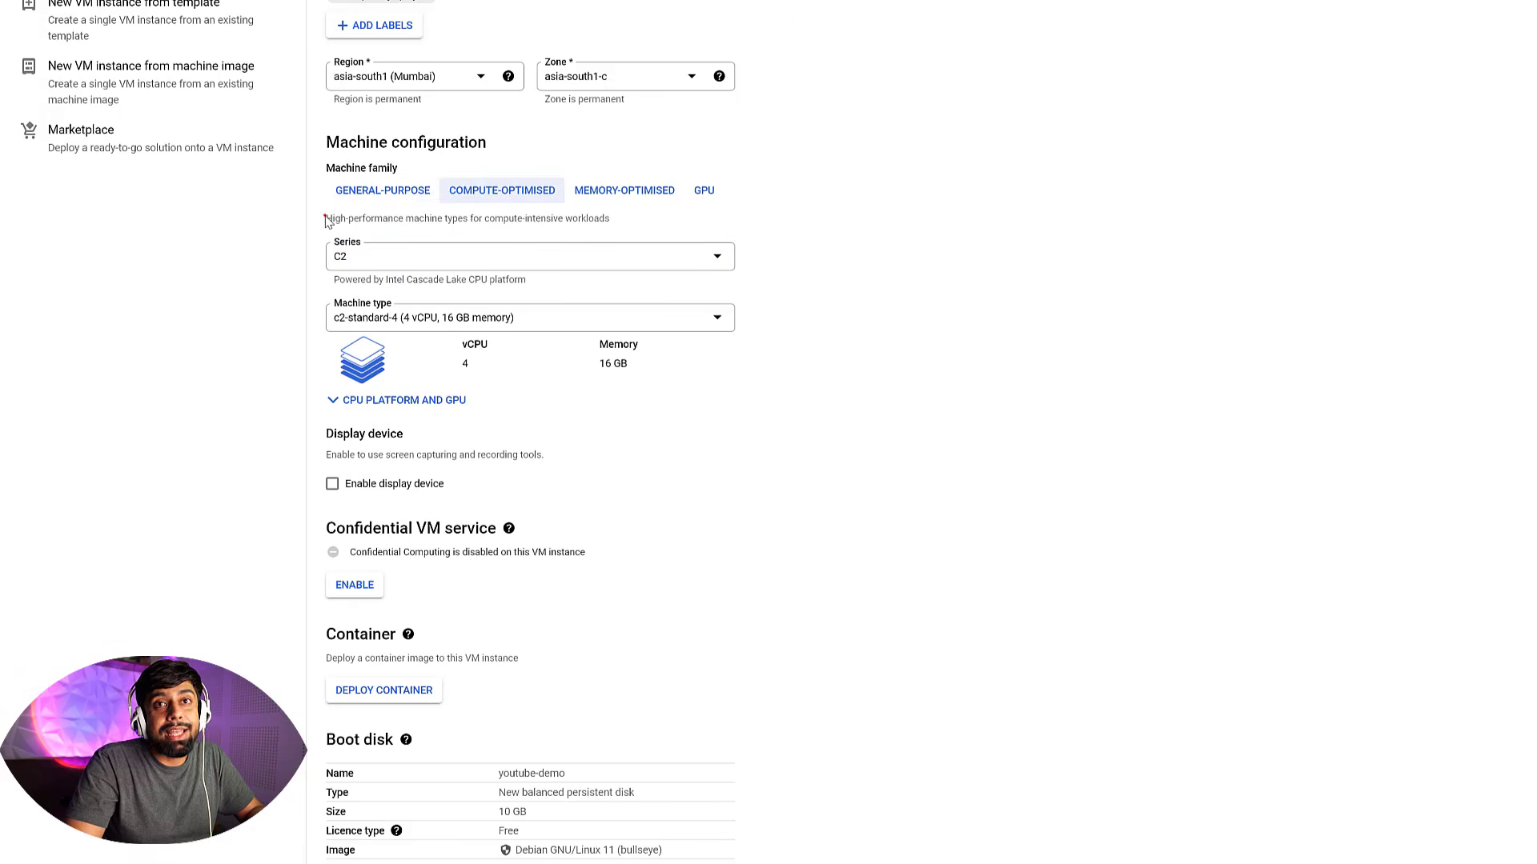
left_click_drag(326, 219, 632, 222)
left_click(631, 219)
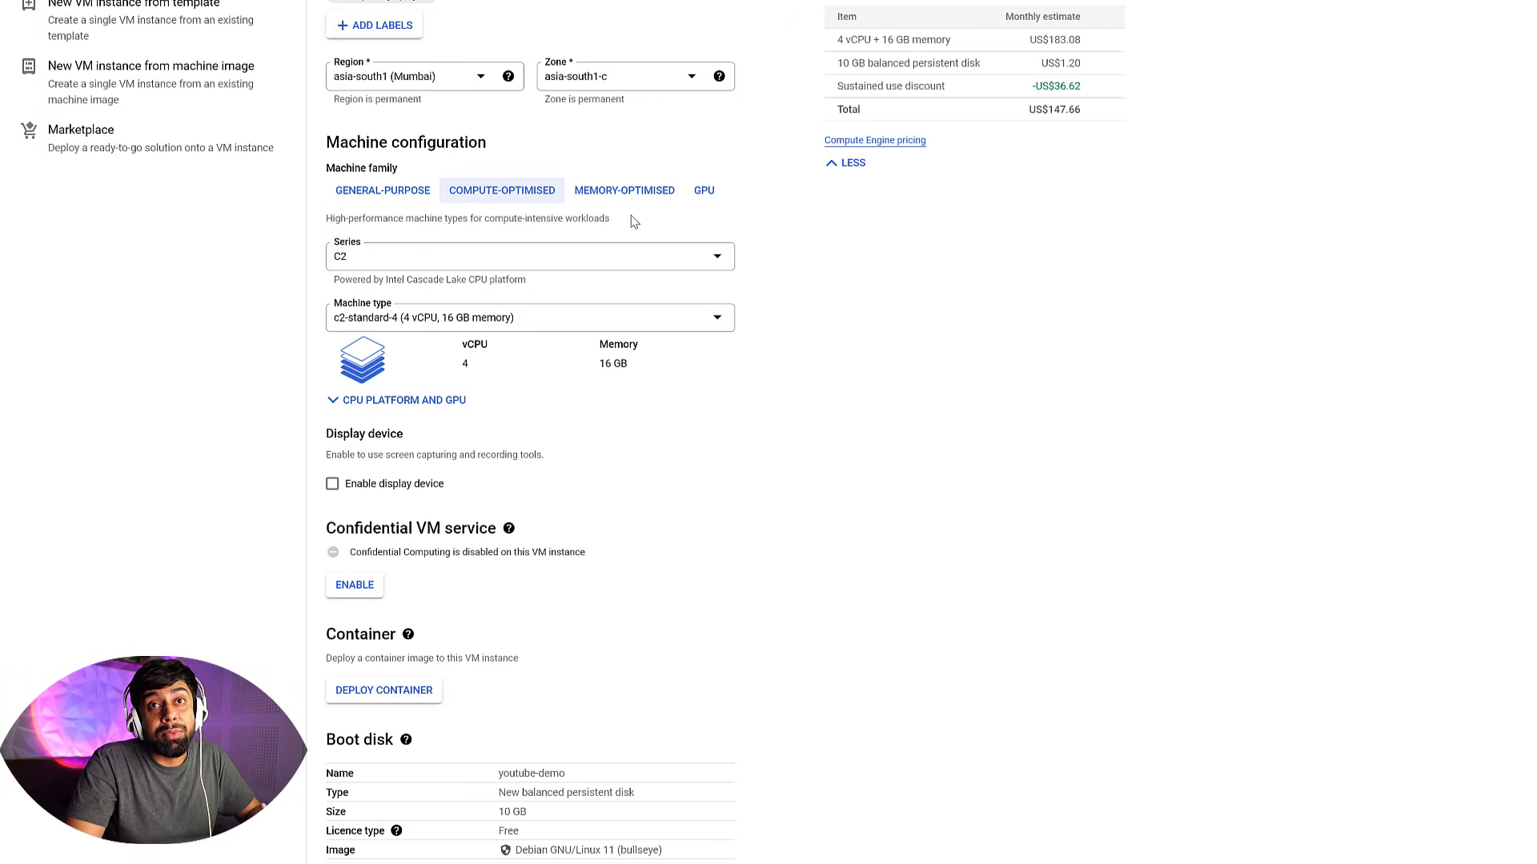
left_click(600, 192)
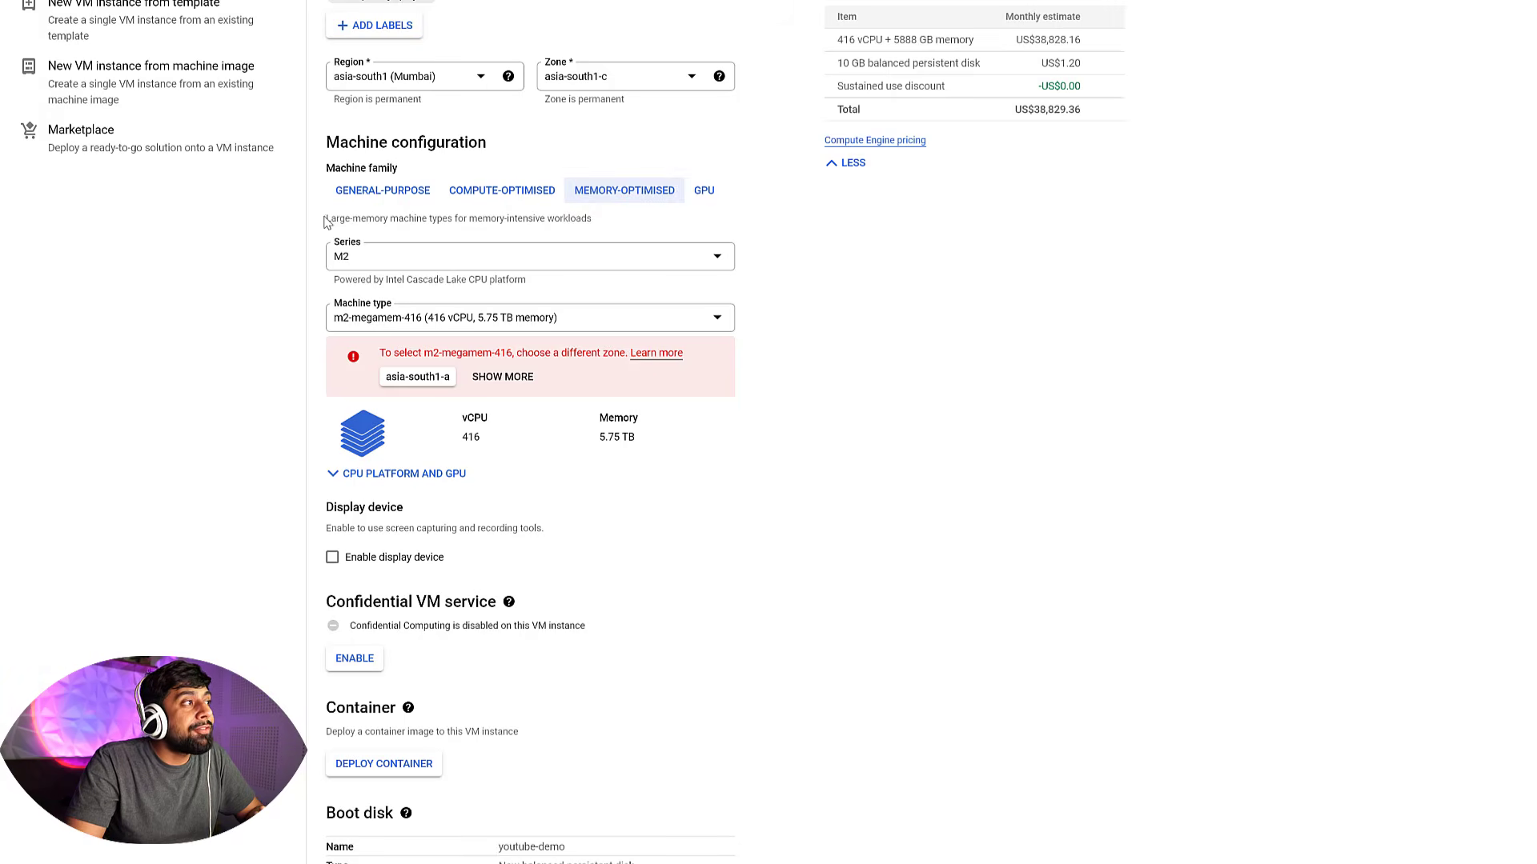
left_click_drag(325, 218, 594, 226)
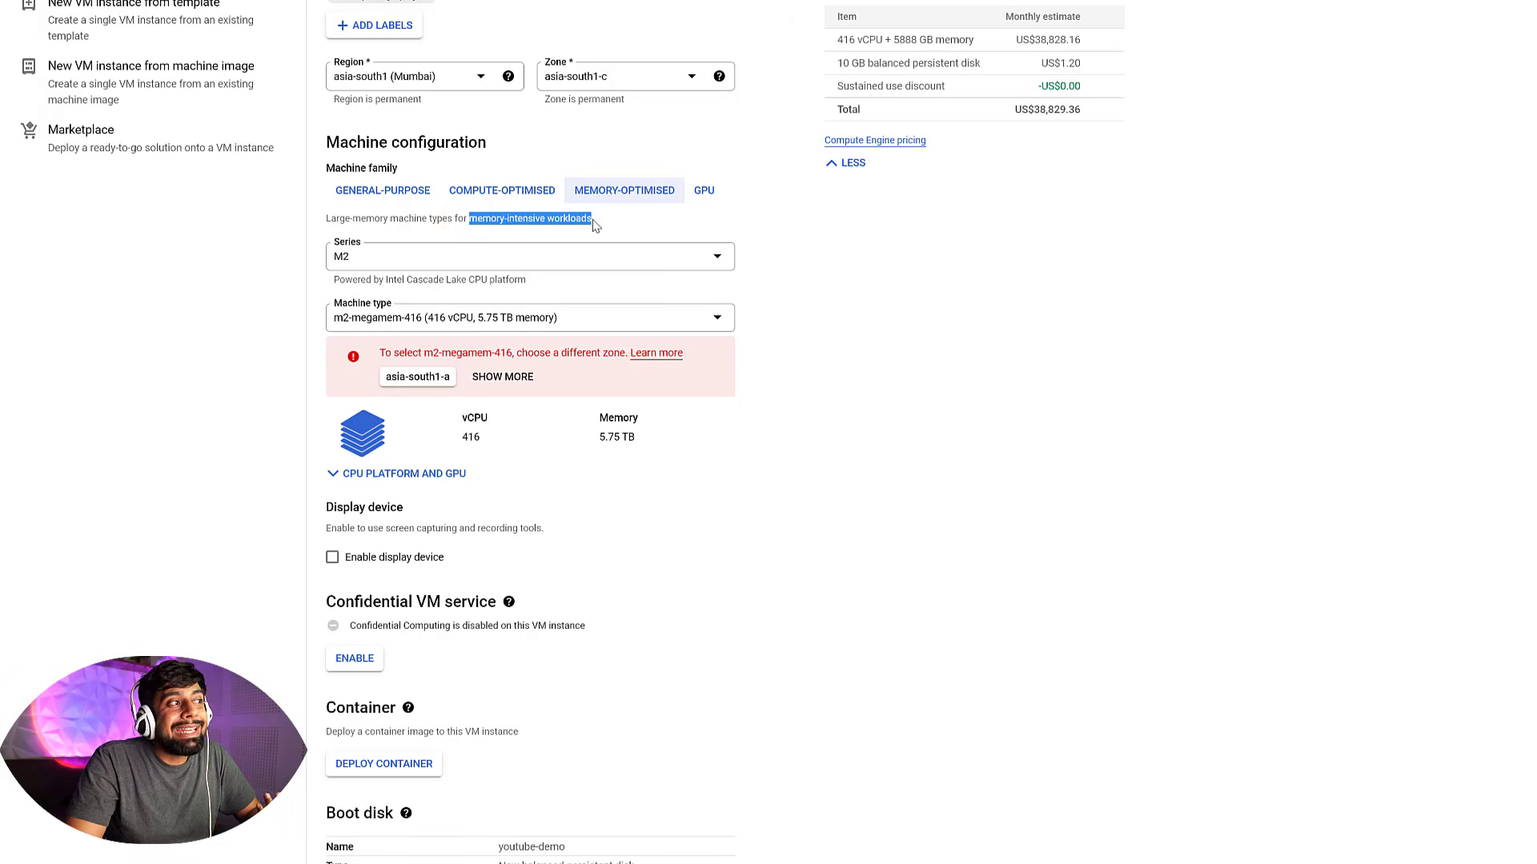
left_click(681, 213)
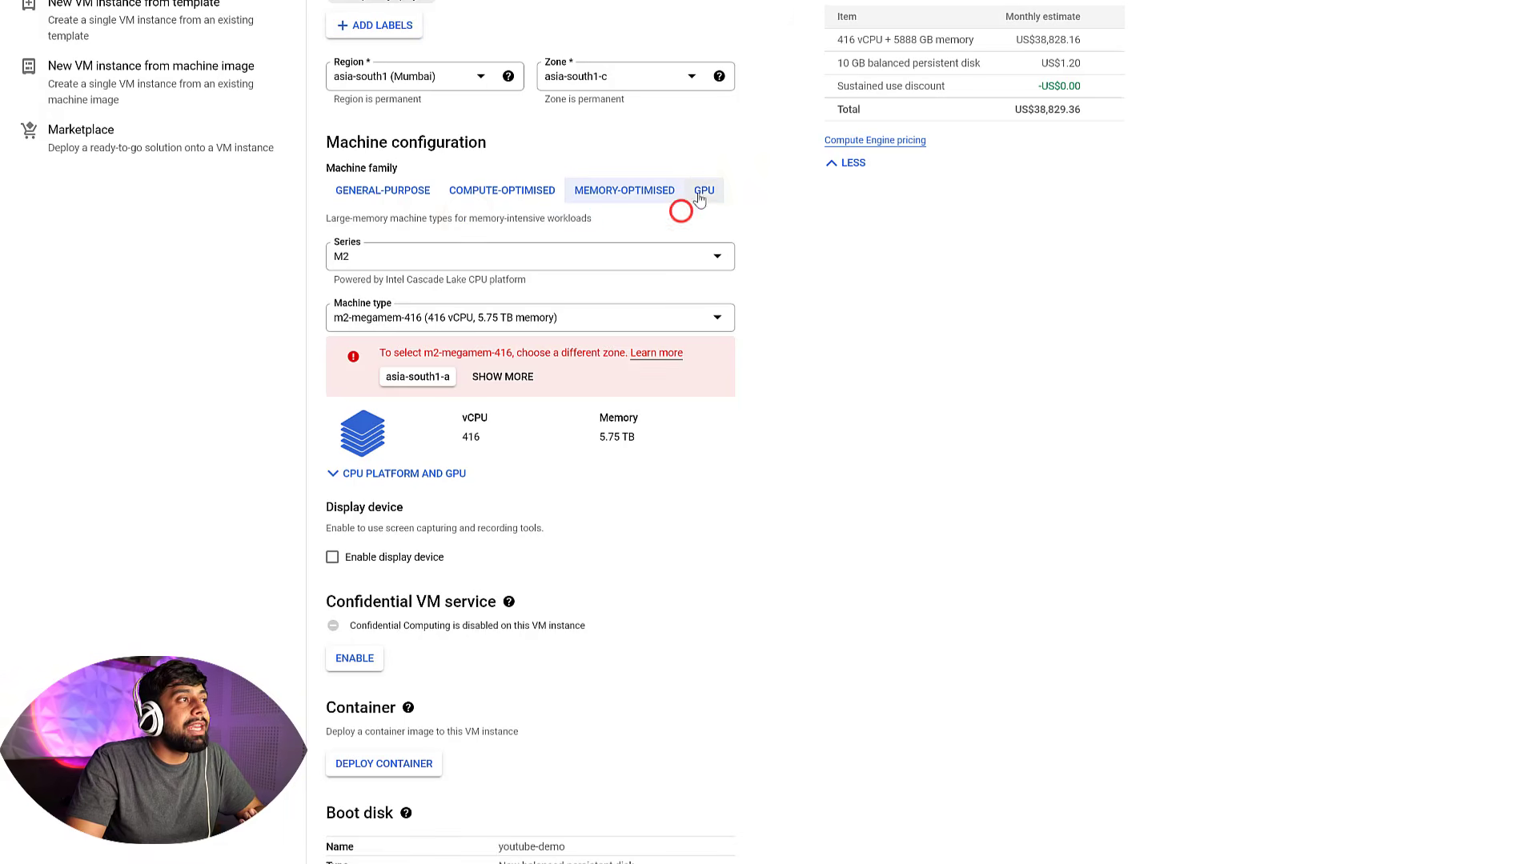
Browse the GPU machine family and its GPU type options, then switch back to the general-purpose family
left_click(700, 190)
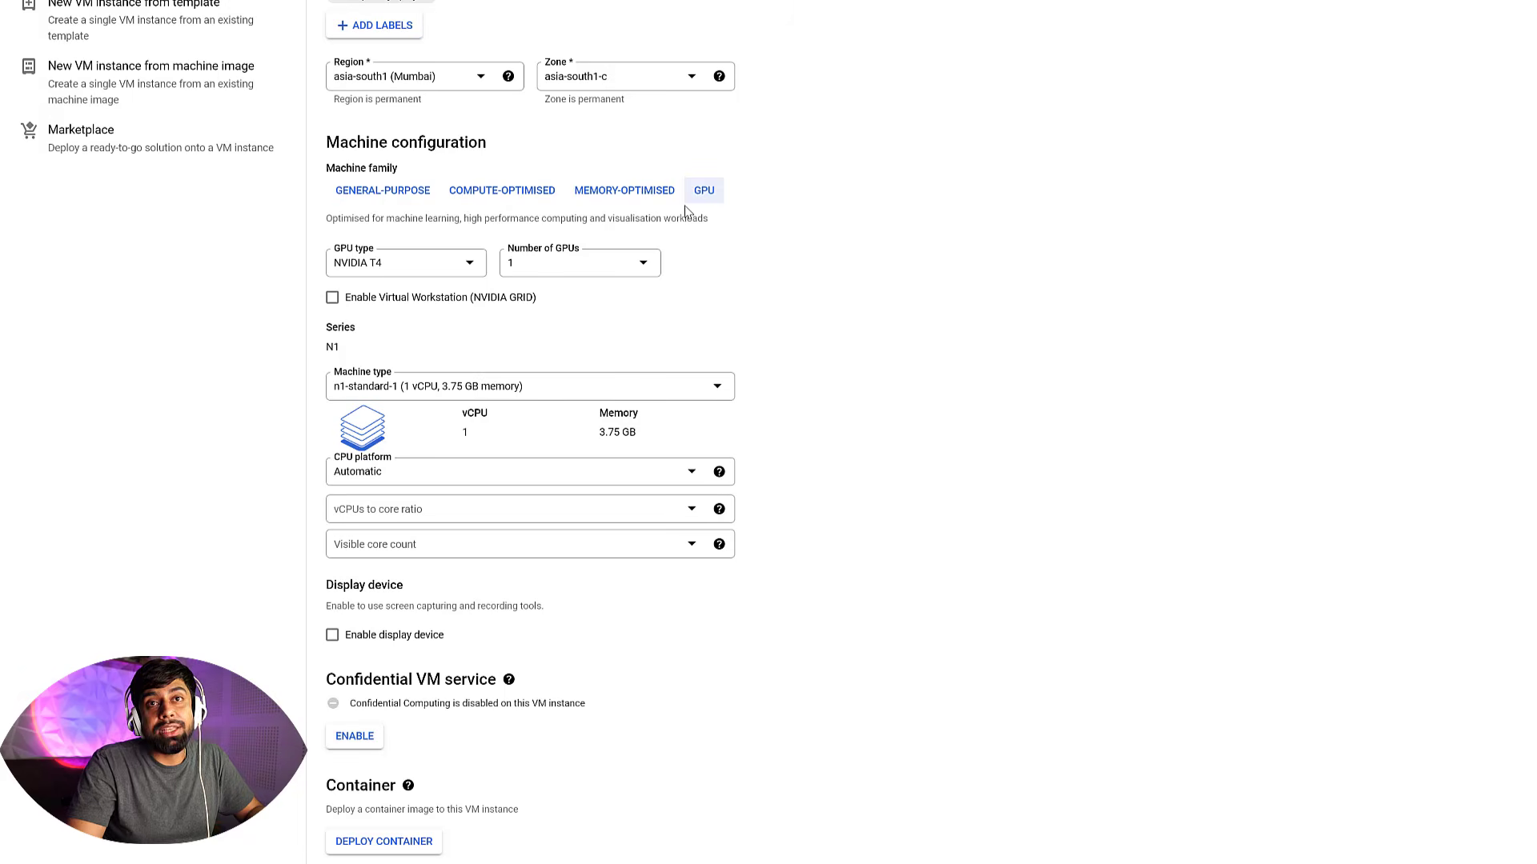
left_click(434, 264)
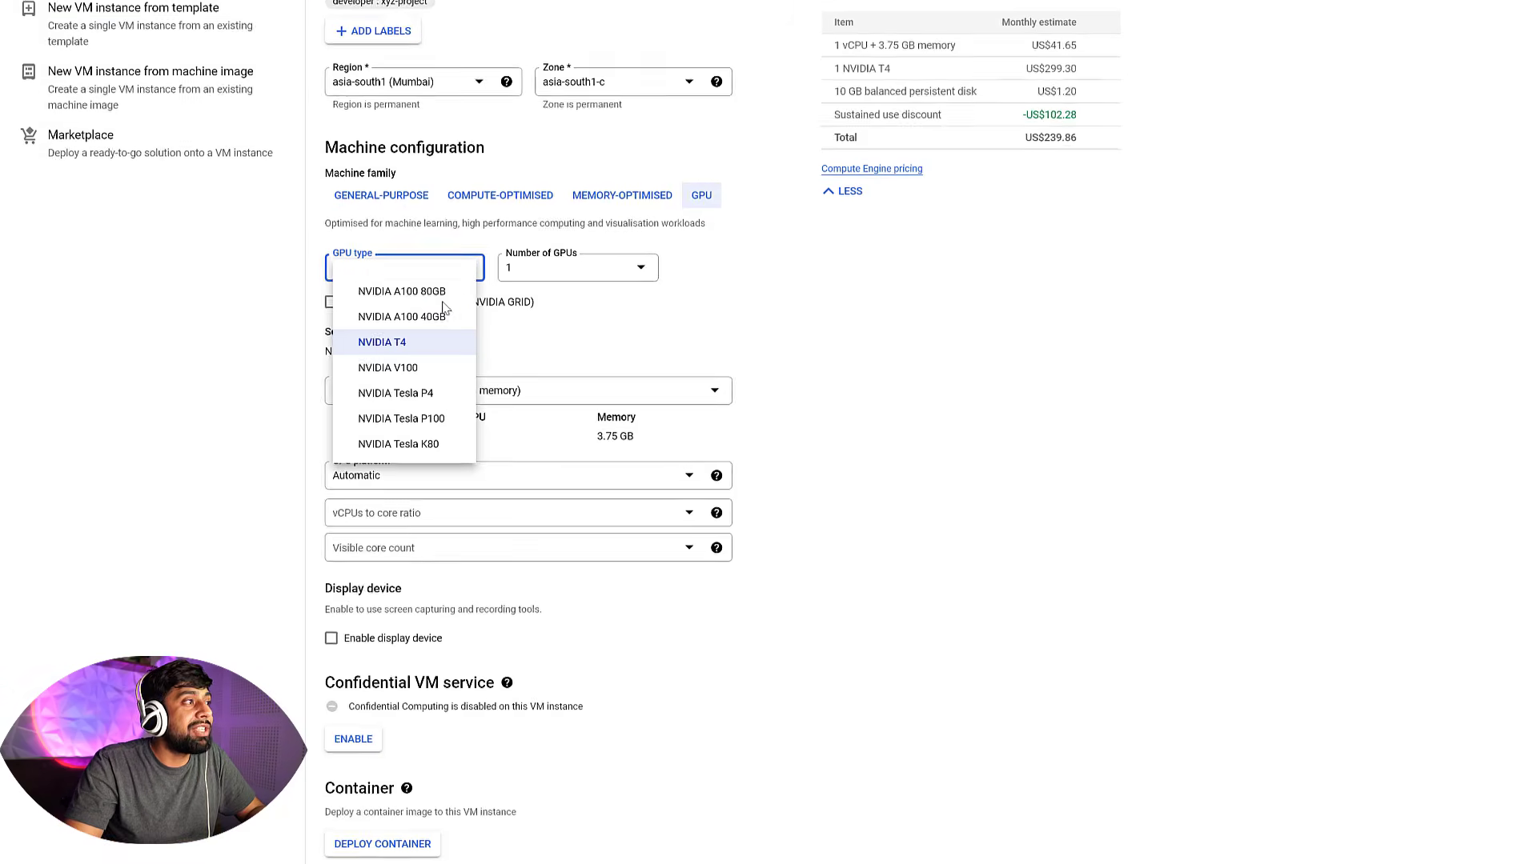
left_click(883, 267)
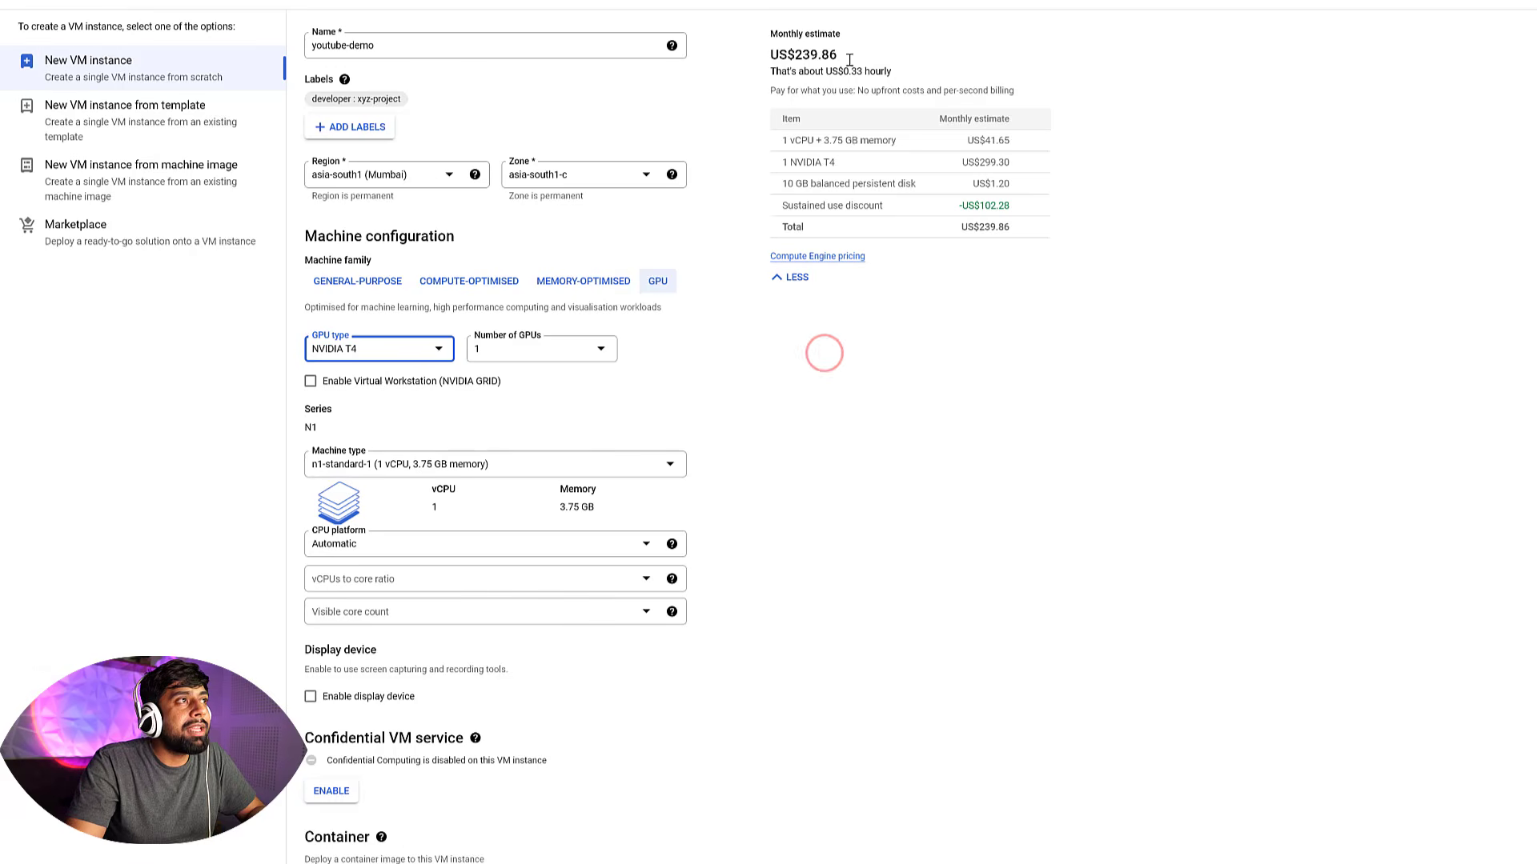
left_click_drag(847, 54, 770, 56)
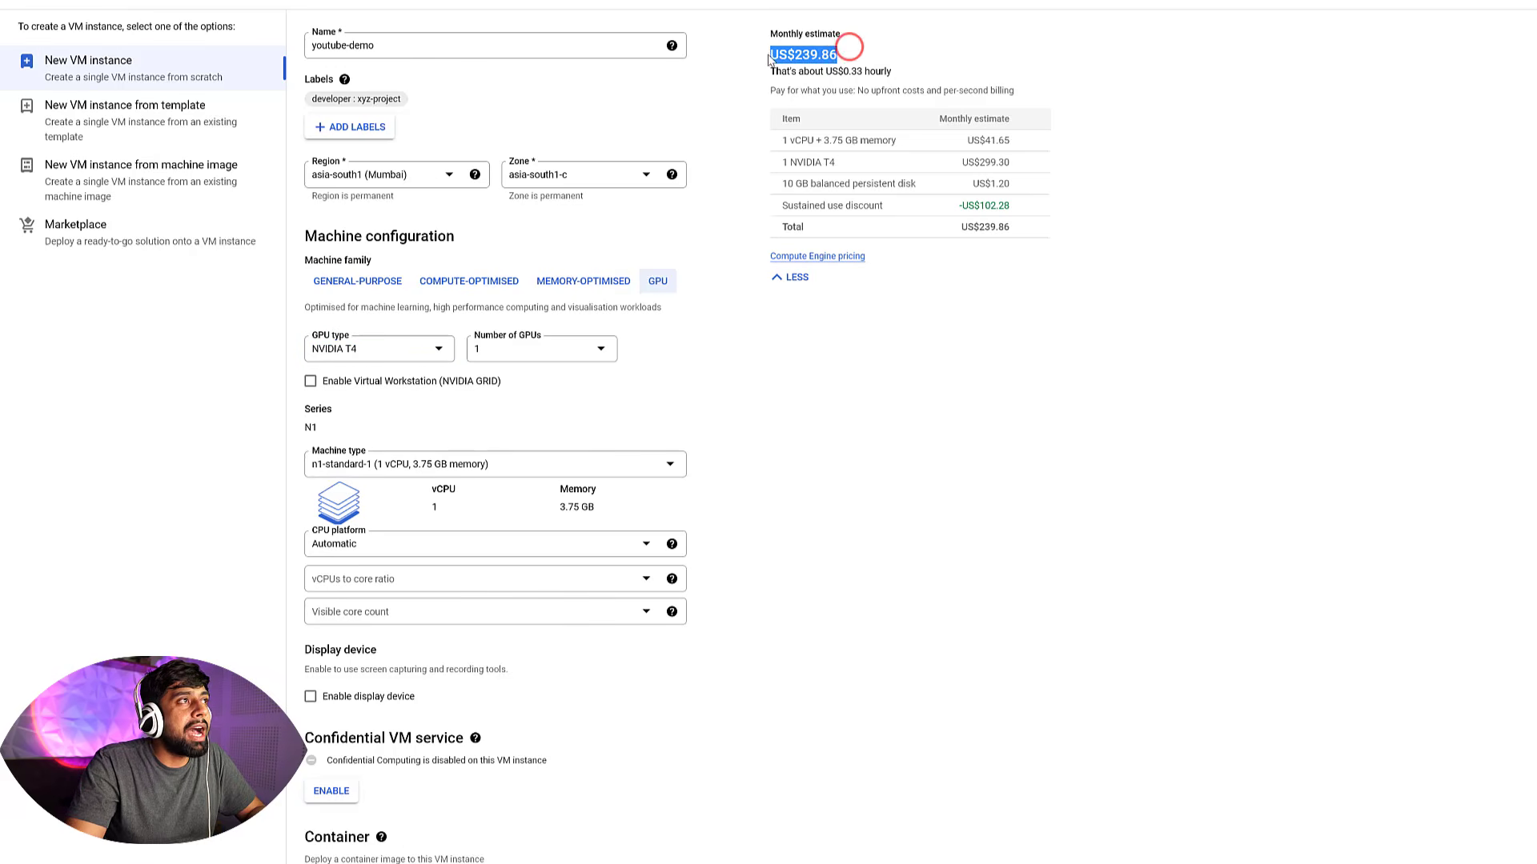
left_click(886, 433)
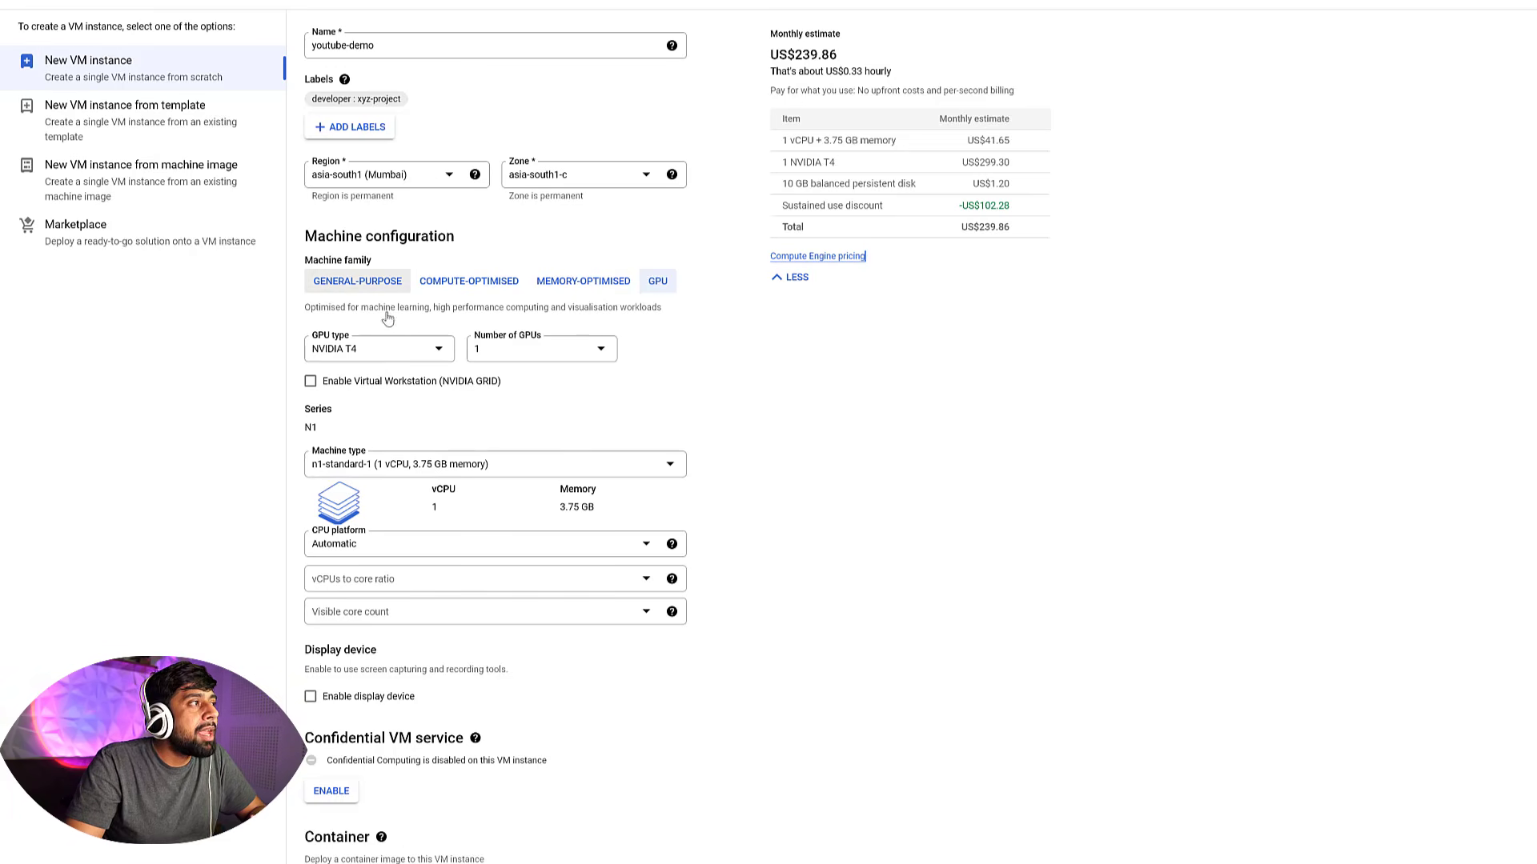
left_click(350, 288)
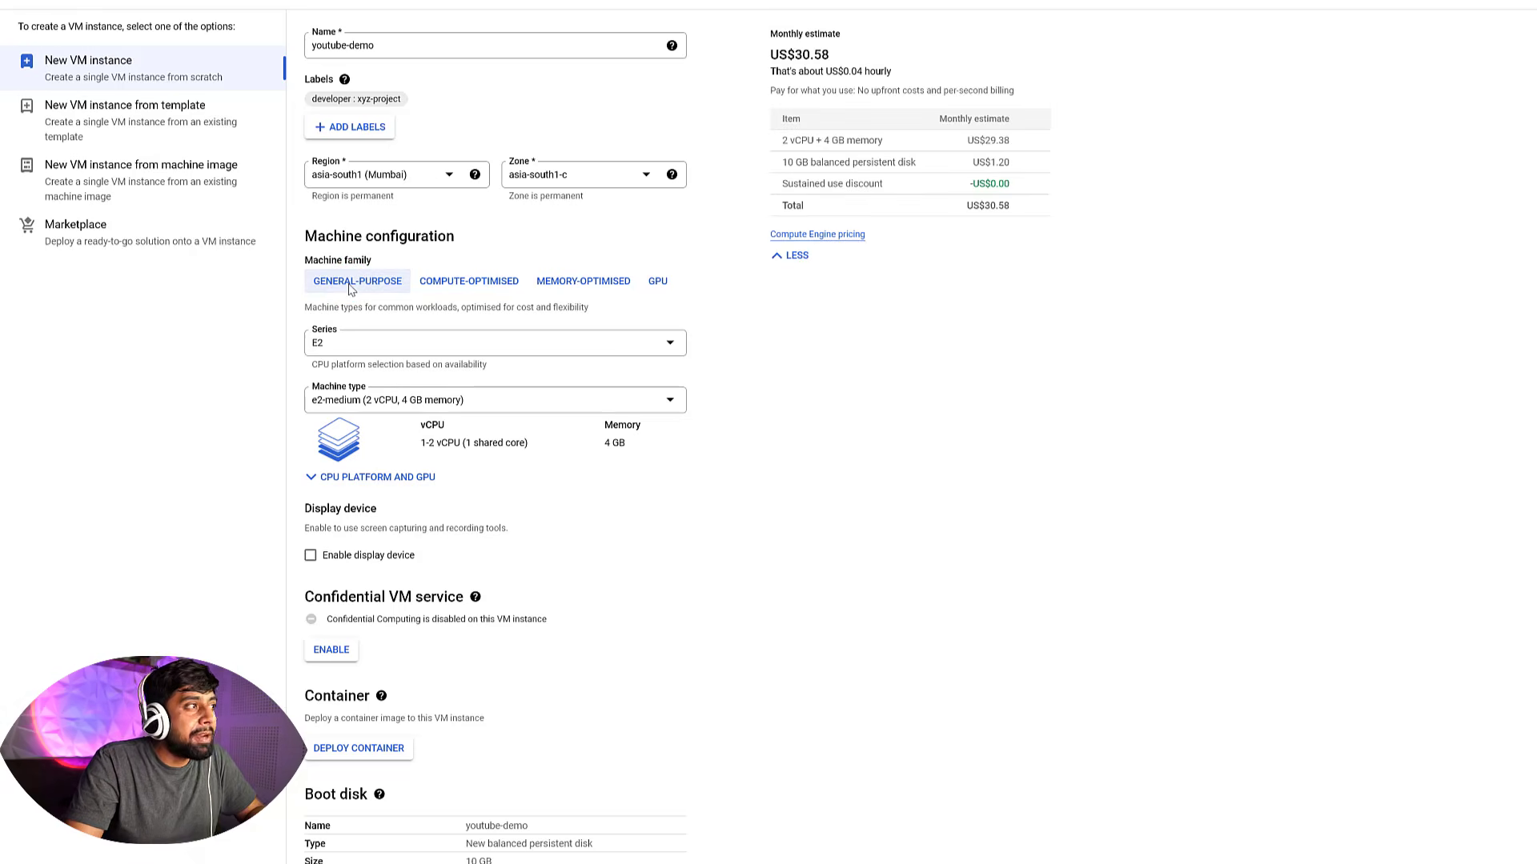
left_click_drag(872, 53, 747, 53)
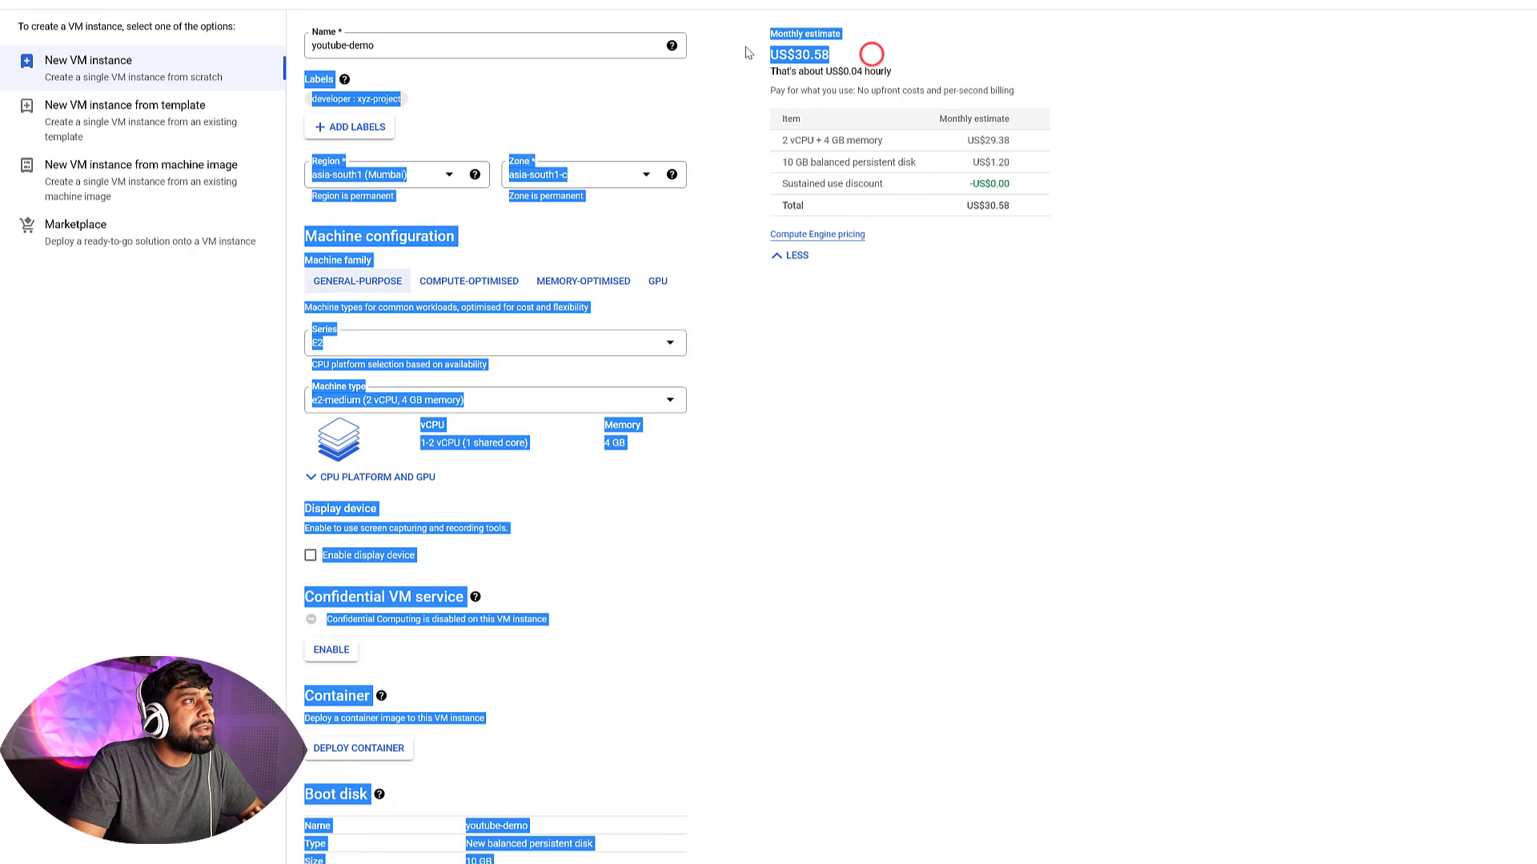
left_click(1079, 376)
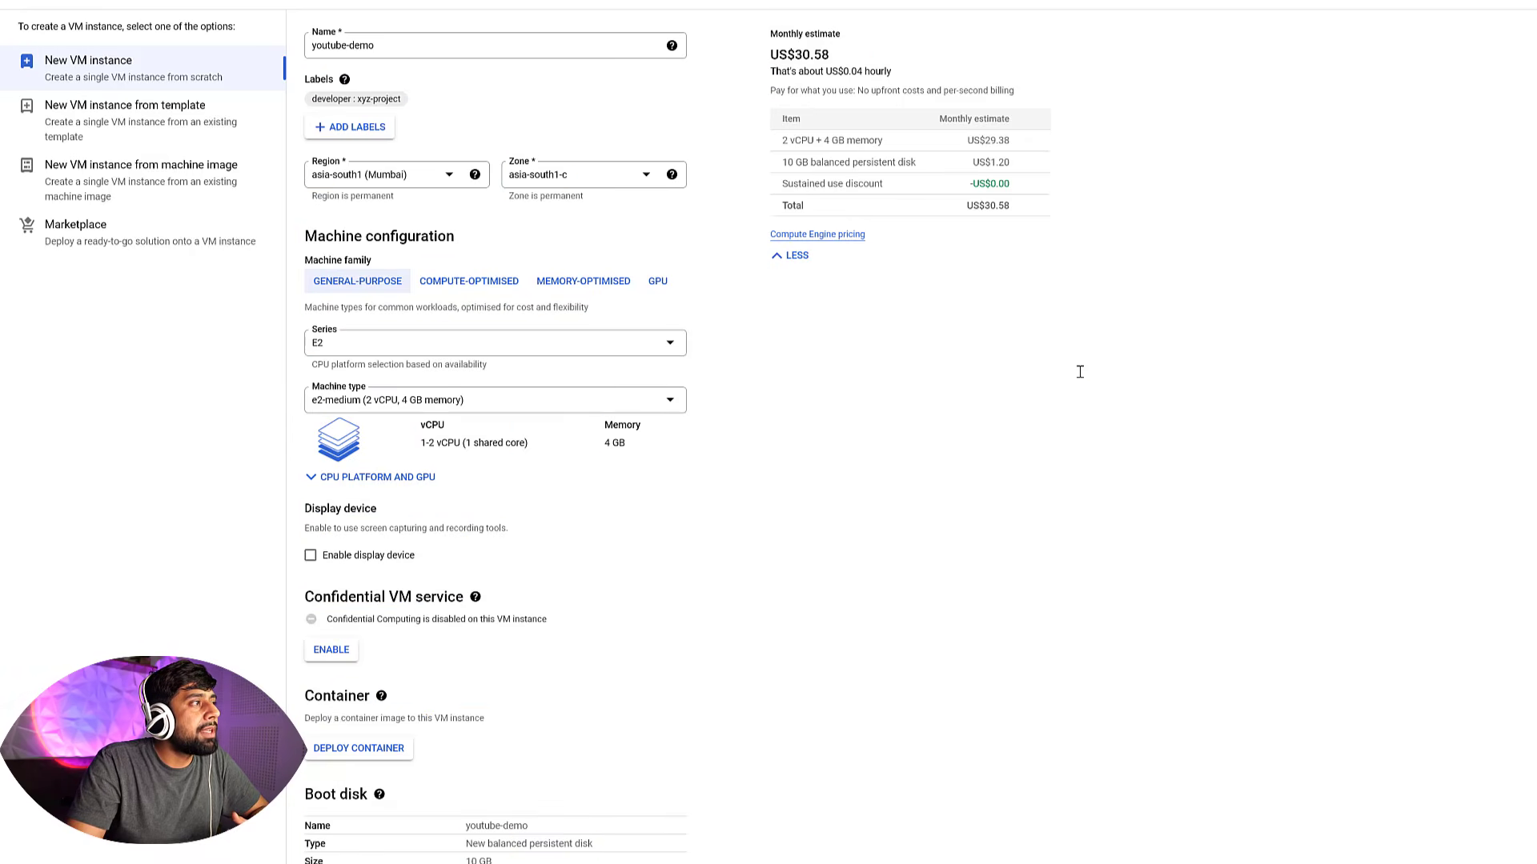
Scroll through the display device, confidential VM, container and boot disk sections of the form
scroll(1076, 377, "down", 2)
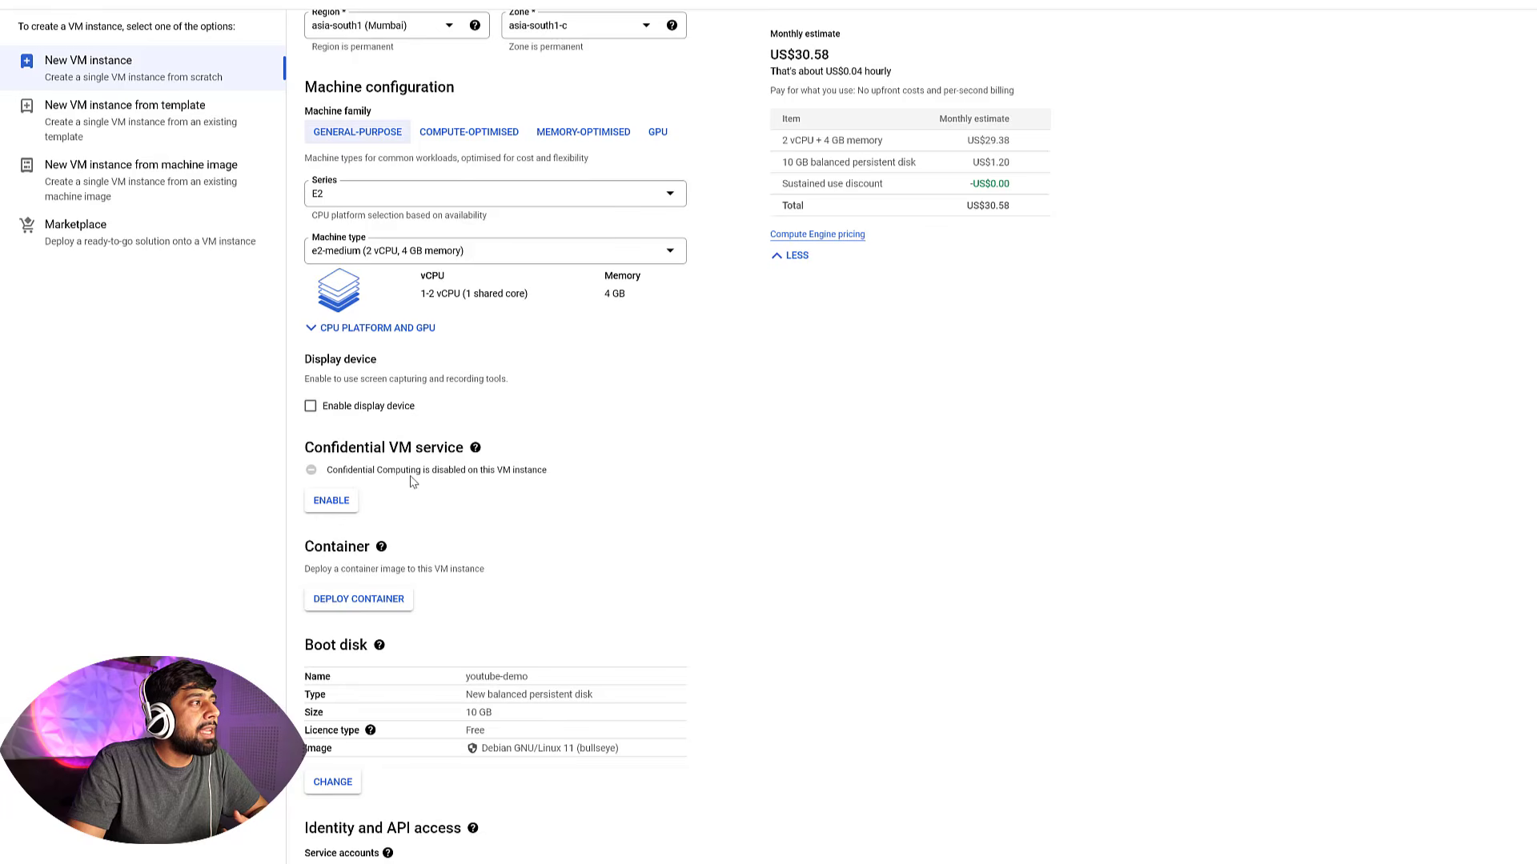
scroll(413, 481, "down", 1)
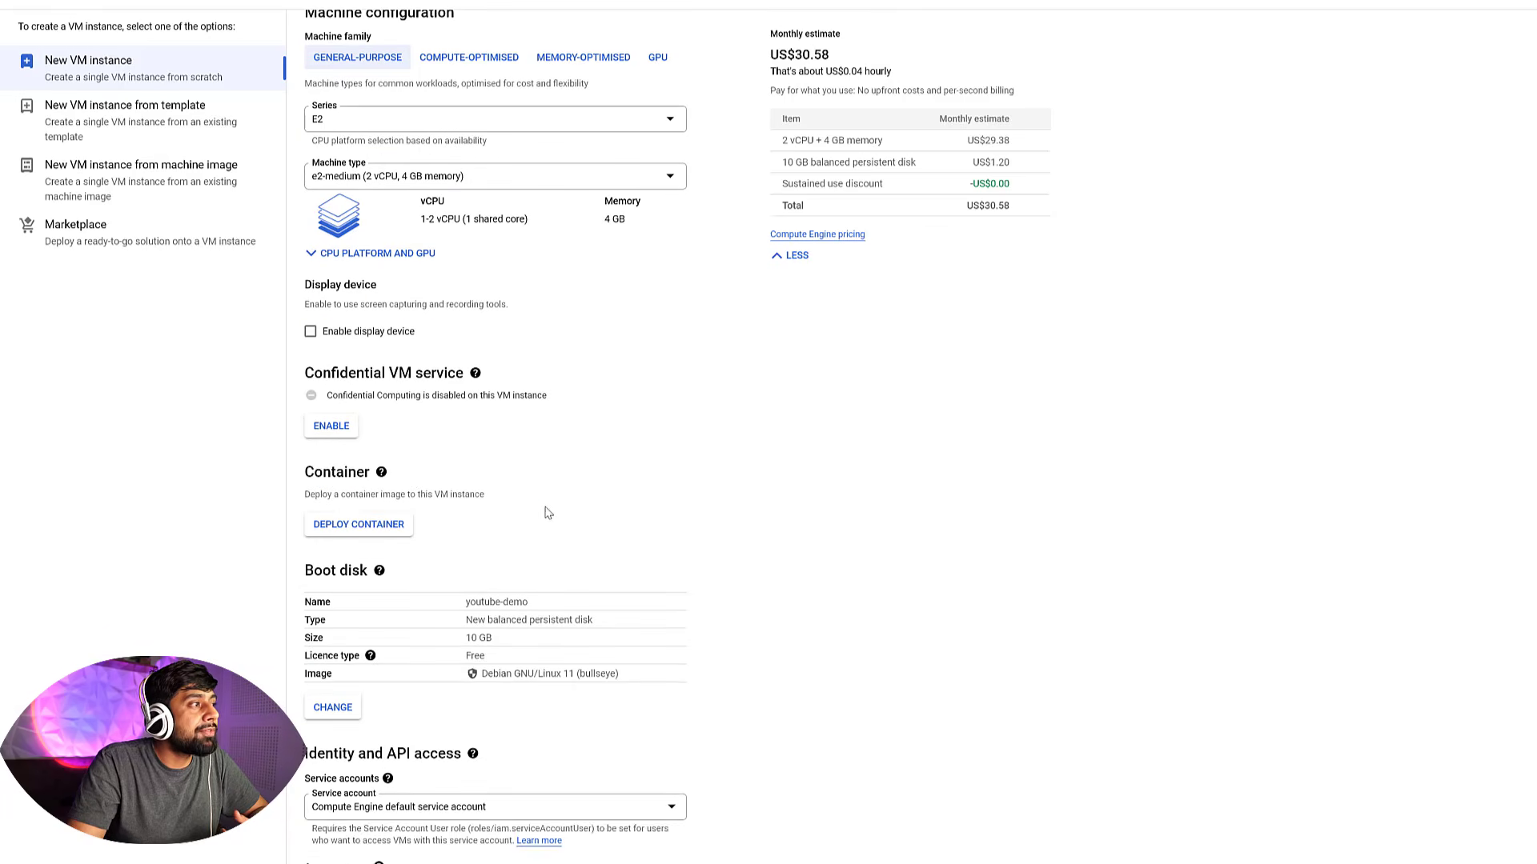
mouse_move(543, 505)
left_mouse_down()
mouse_move(415, 493)
mouse_move(552, 503)
left_mouse_up()
left_click(590, 503)
scroll(590, 503, "down", 2)
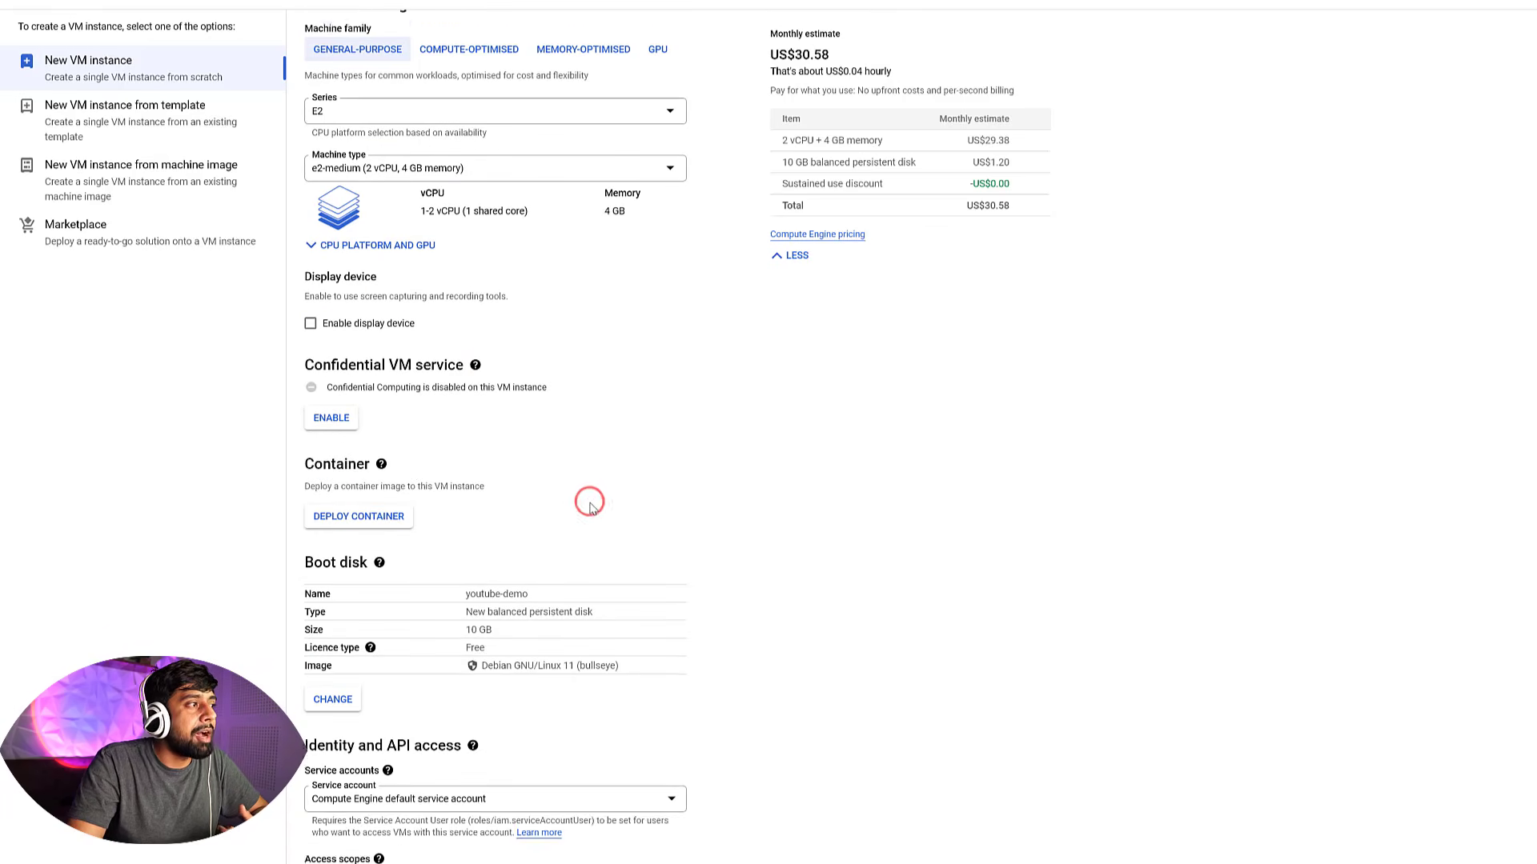
left_click_drag(304, 428, 370, 423)
left_click(757, 486)
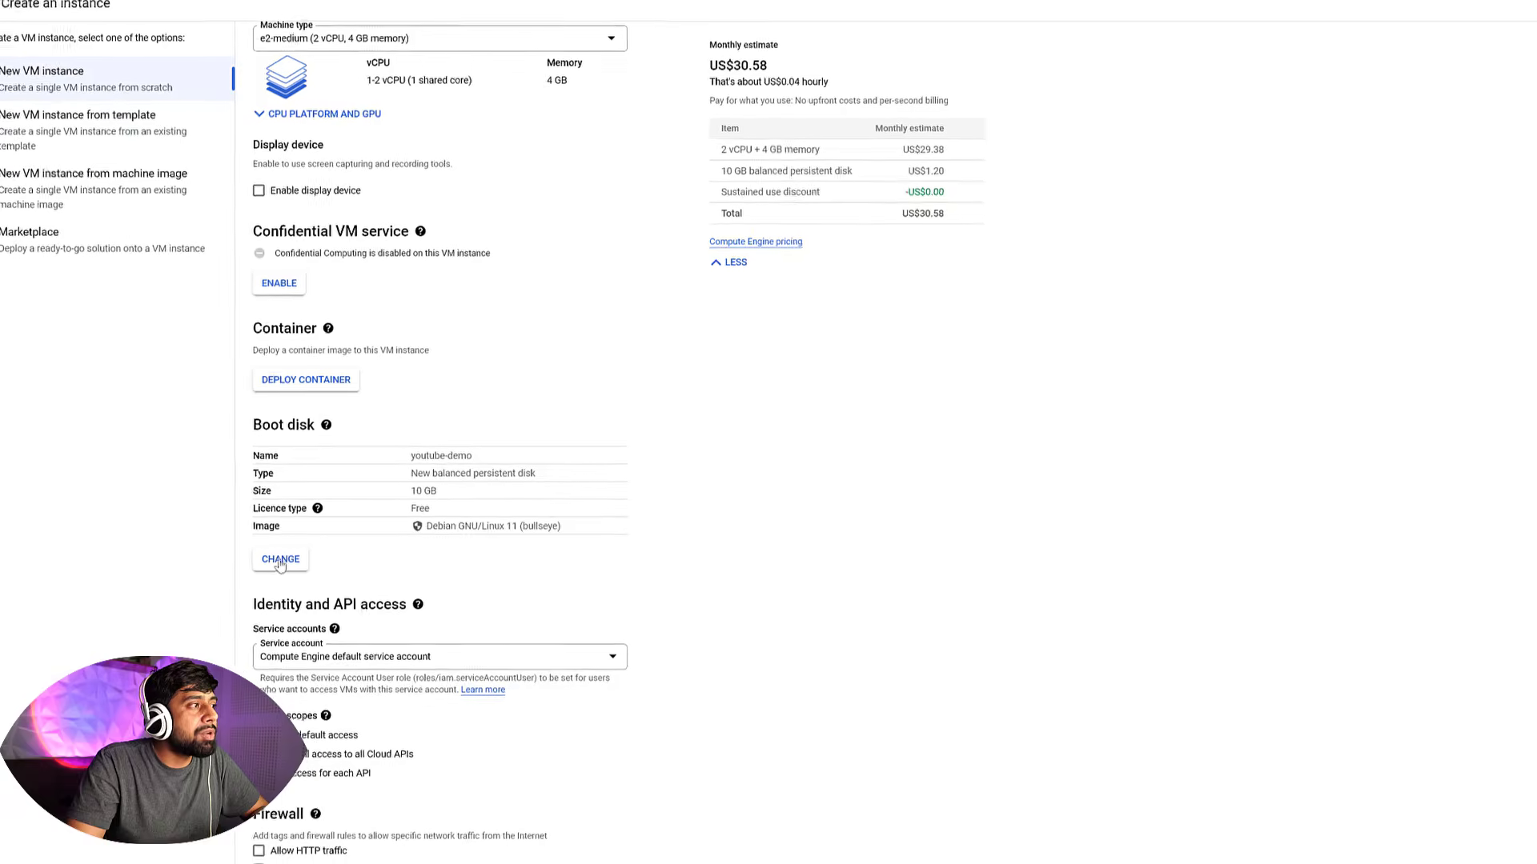
Change the boot disk image to Ubuntu with version Ubuntu 18.04 LTS (x86/64)
left_click(330, 555)
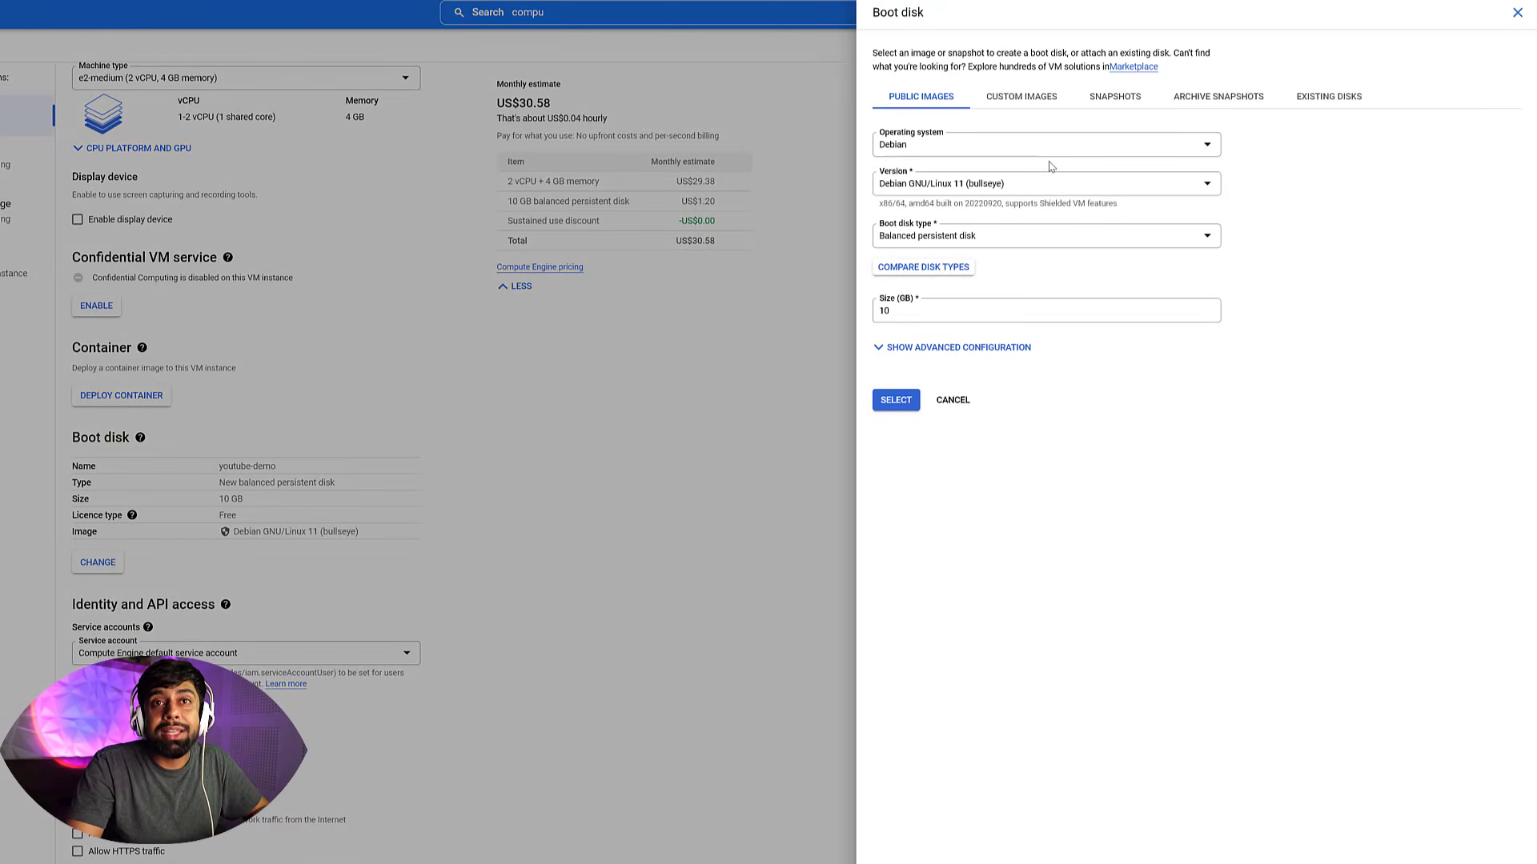
left_click(1002, 146)
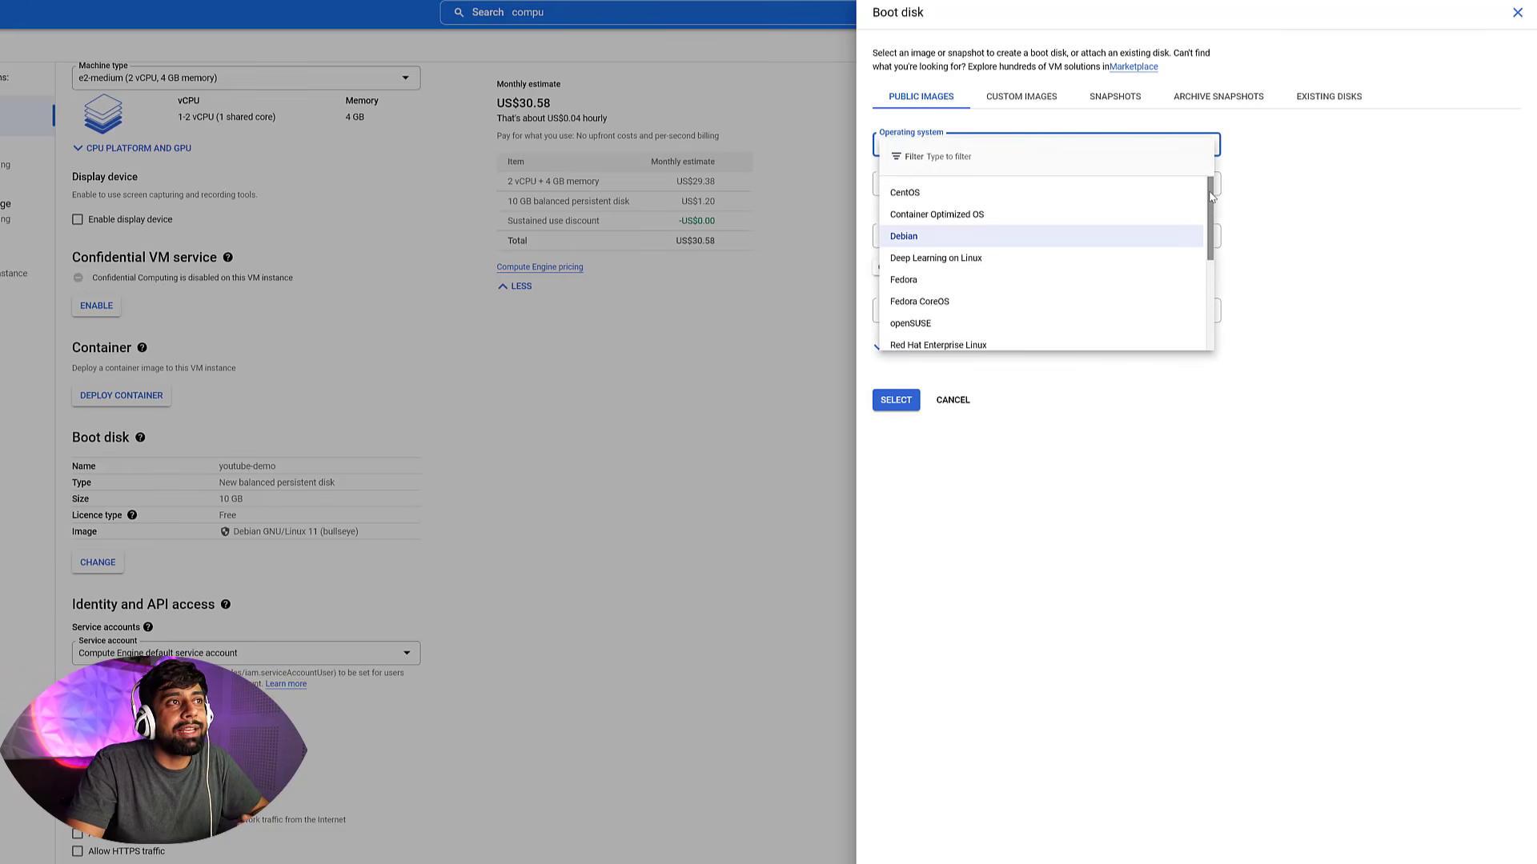
left_click_drag(1211, 198, 1212, 292)
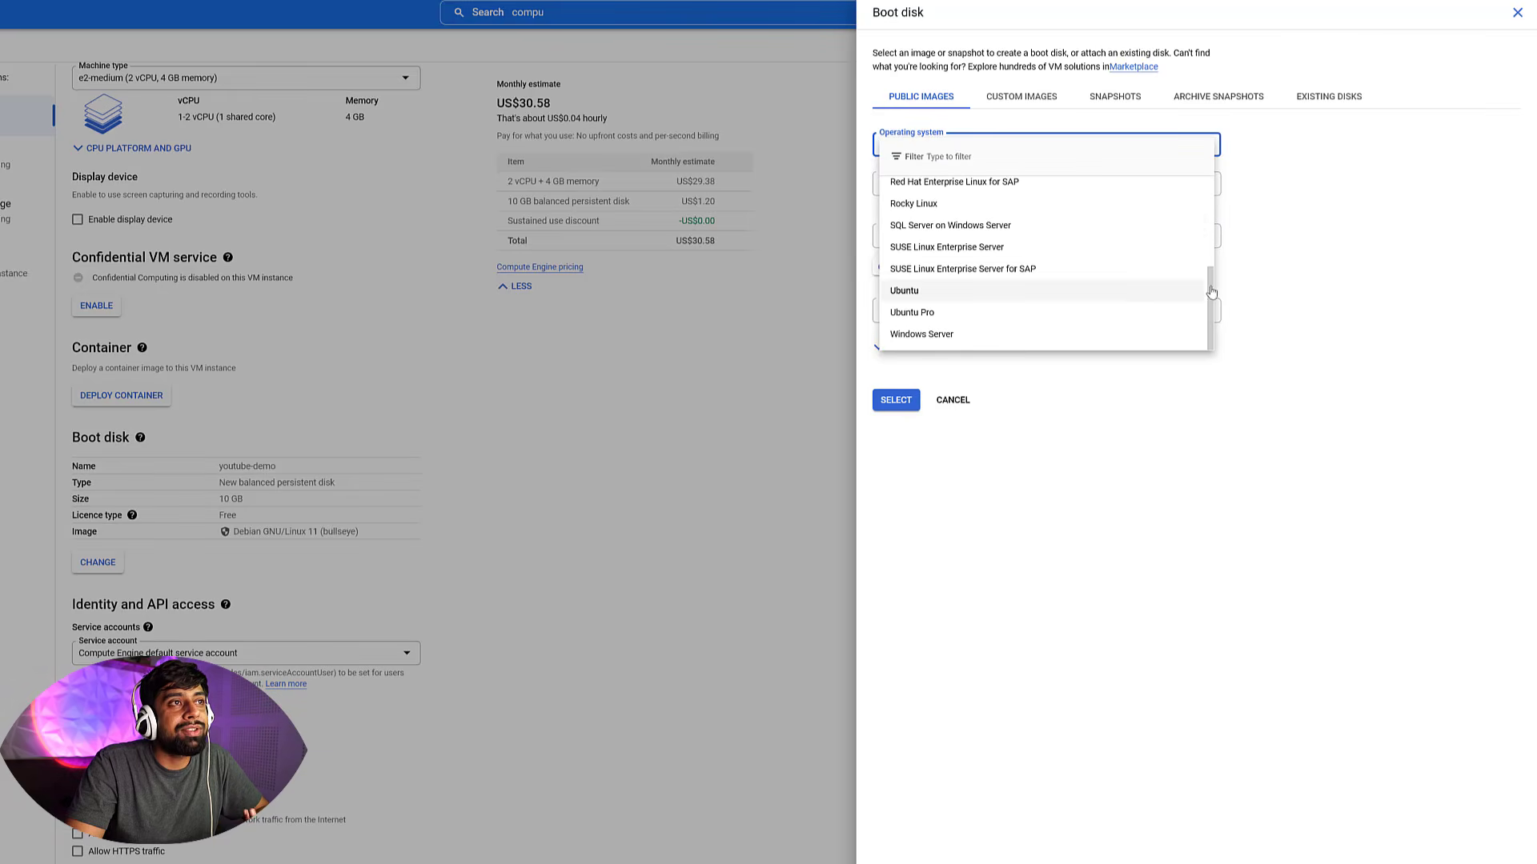
left_click(935, 314)
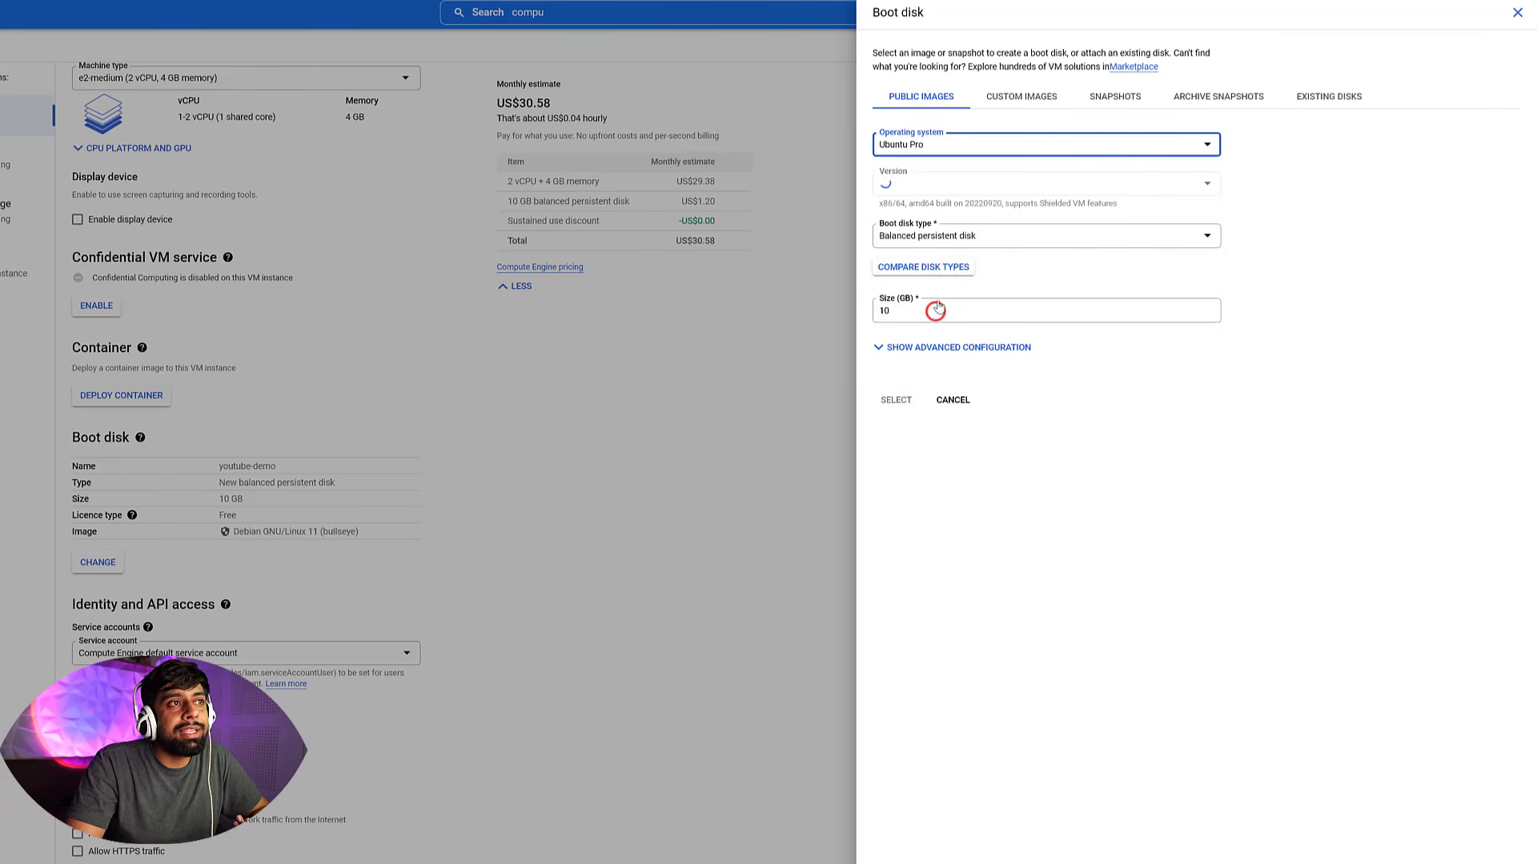
left_click(970, 146)
scroll(1205, 230, "down", 5)
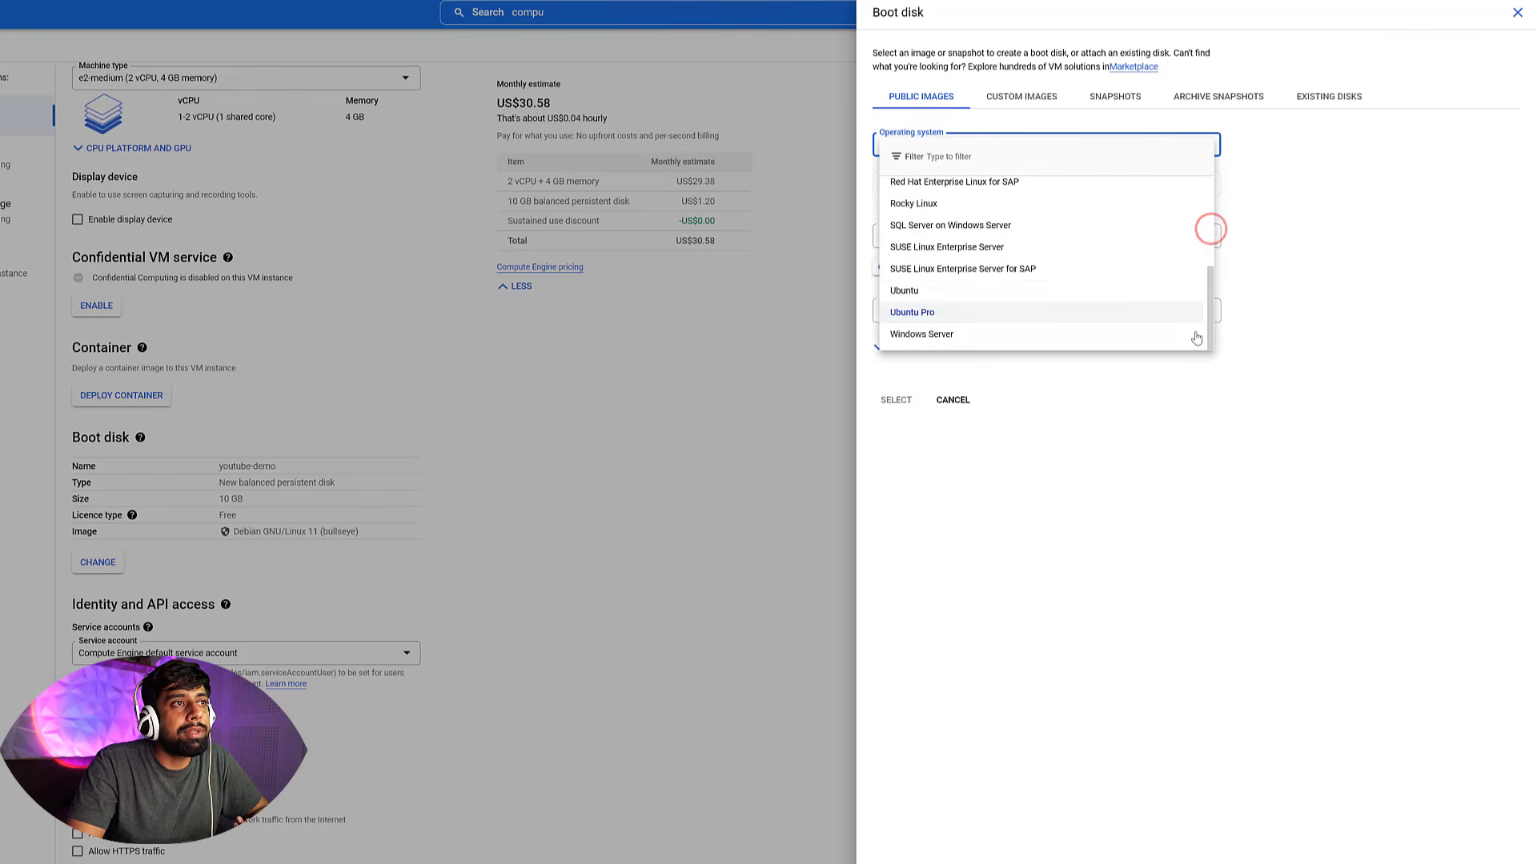
left_click(928, 293)
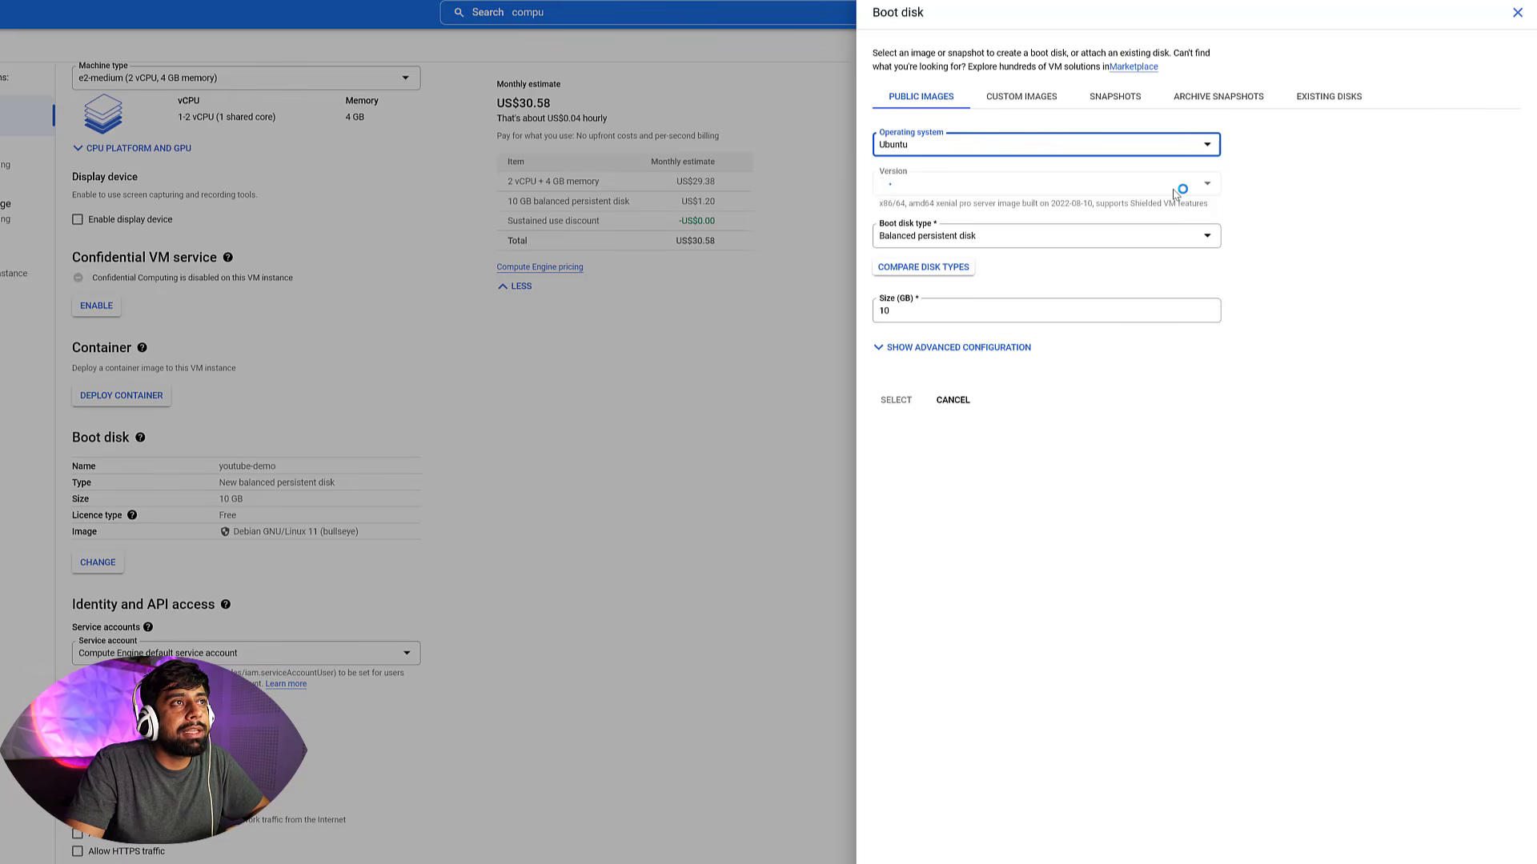
left_click(1026, 188)
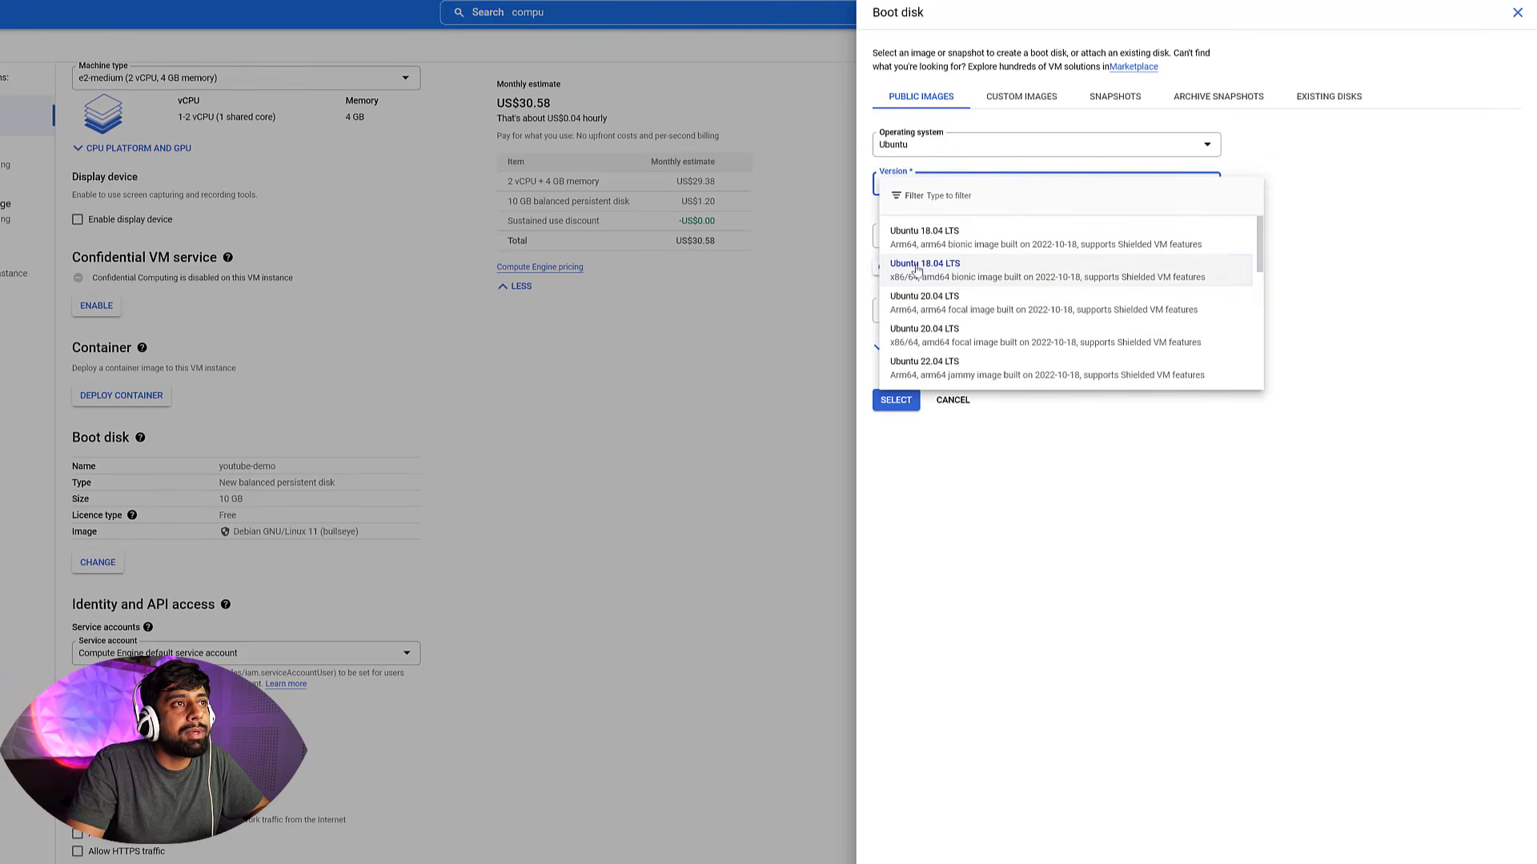
left_click(925, 270)
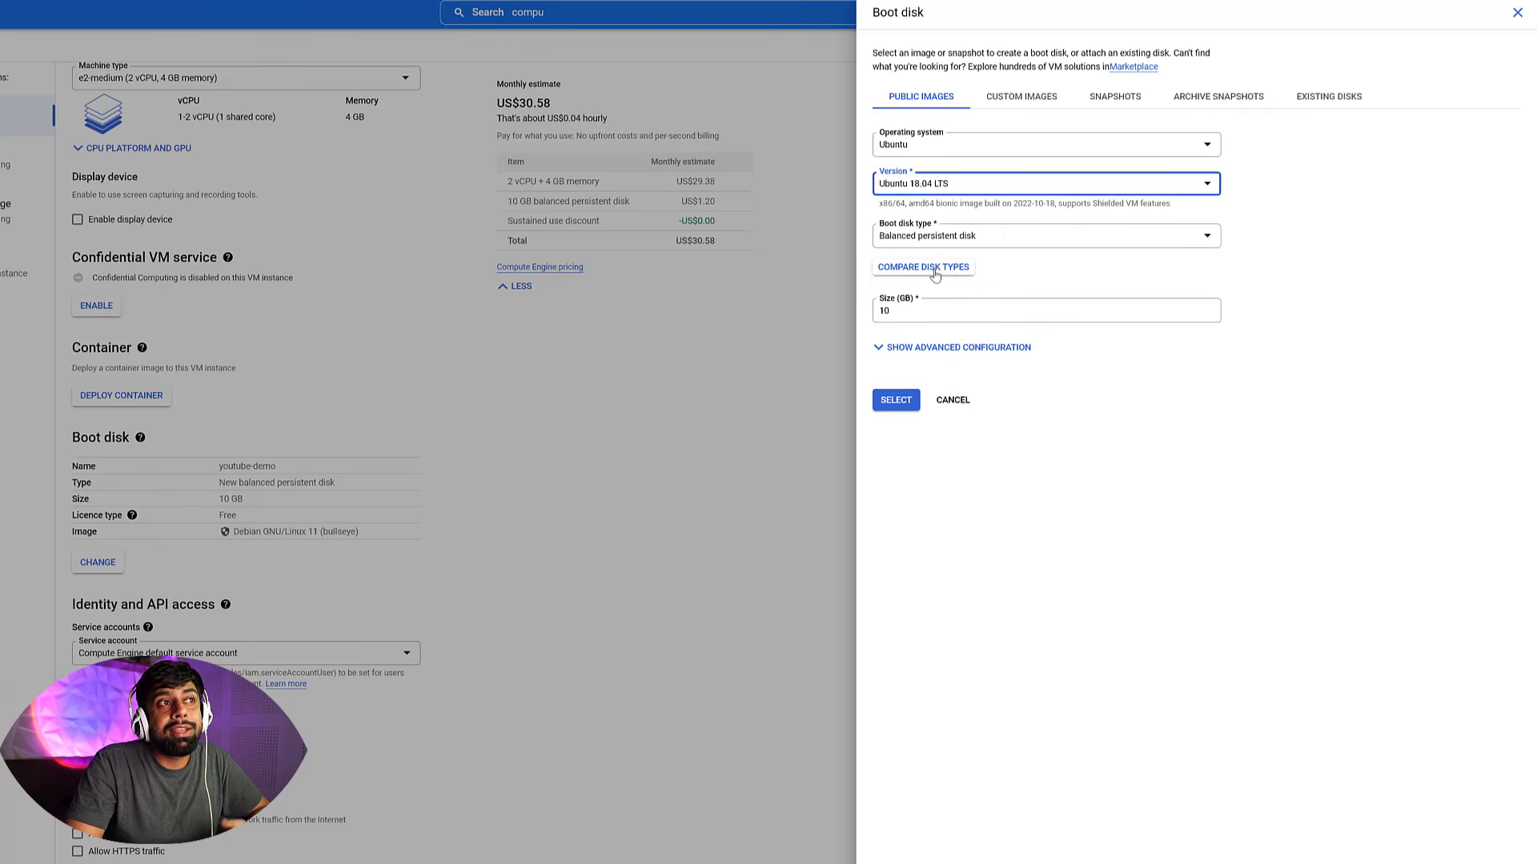
Open the disk type comparison and review the performance of each disk type before closing it
left_click(935, 273)
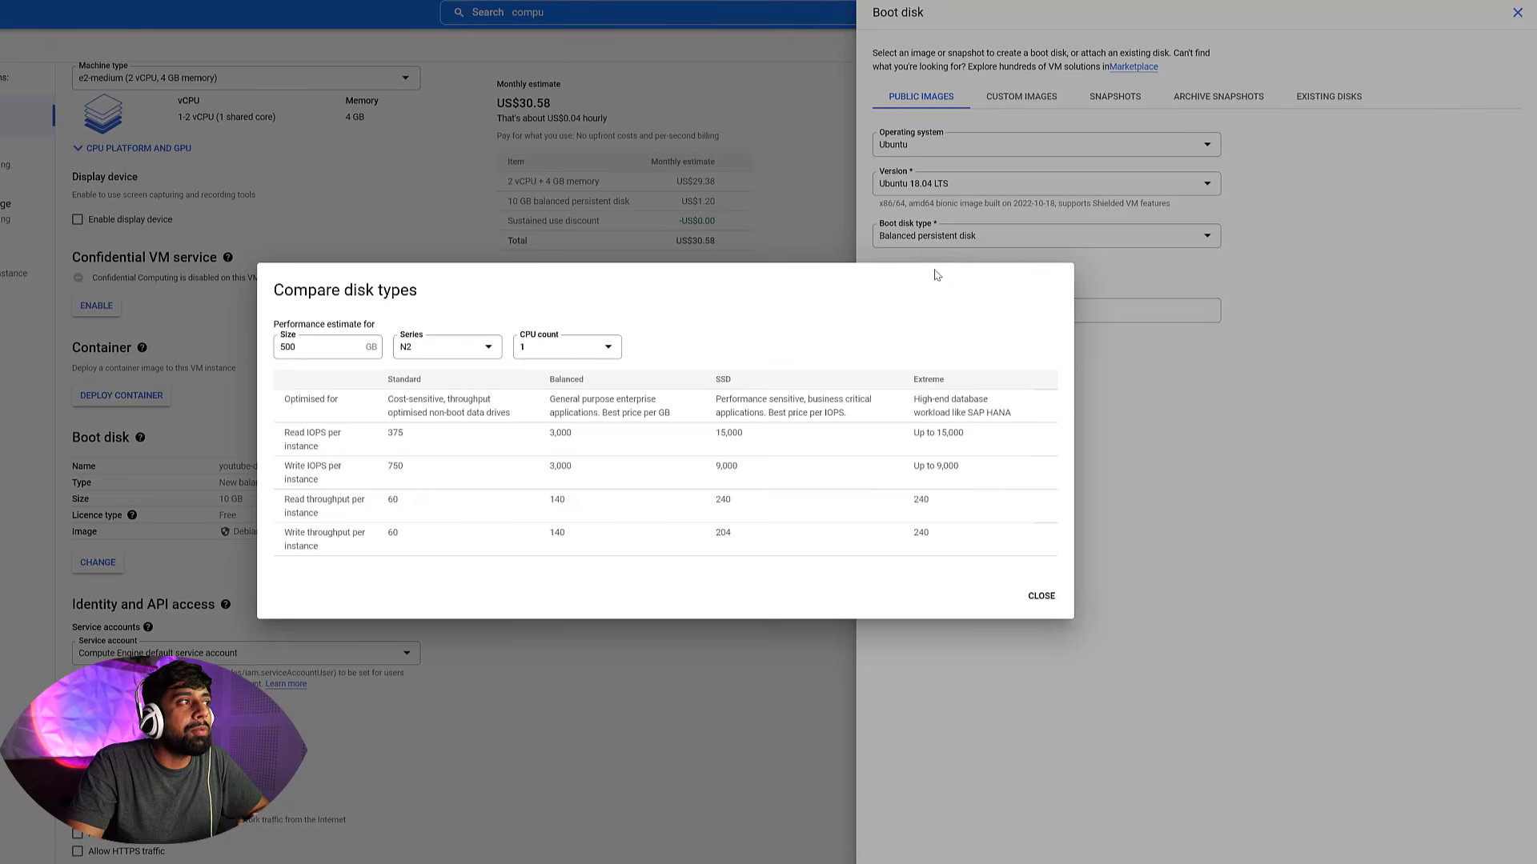
left_click_drag(281, 400, 347, 402)
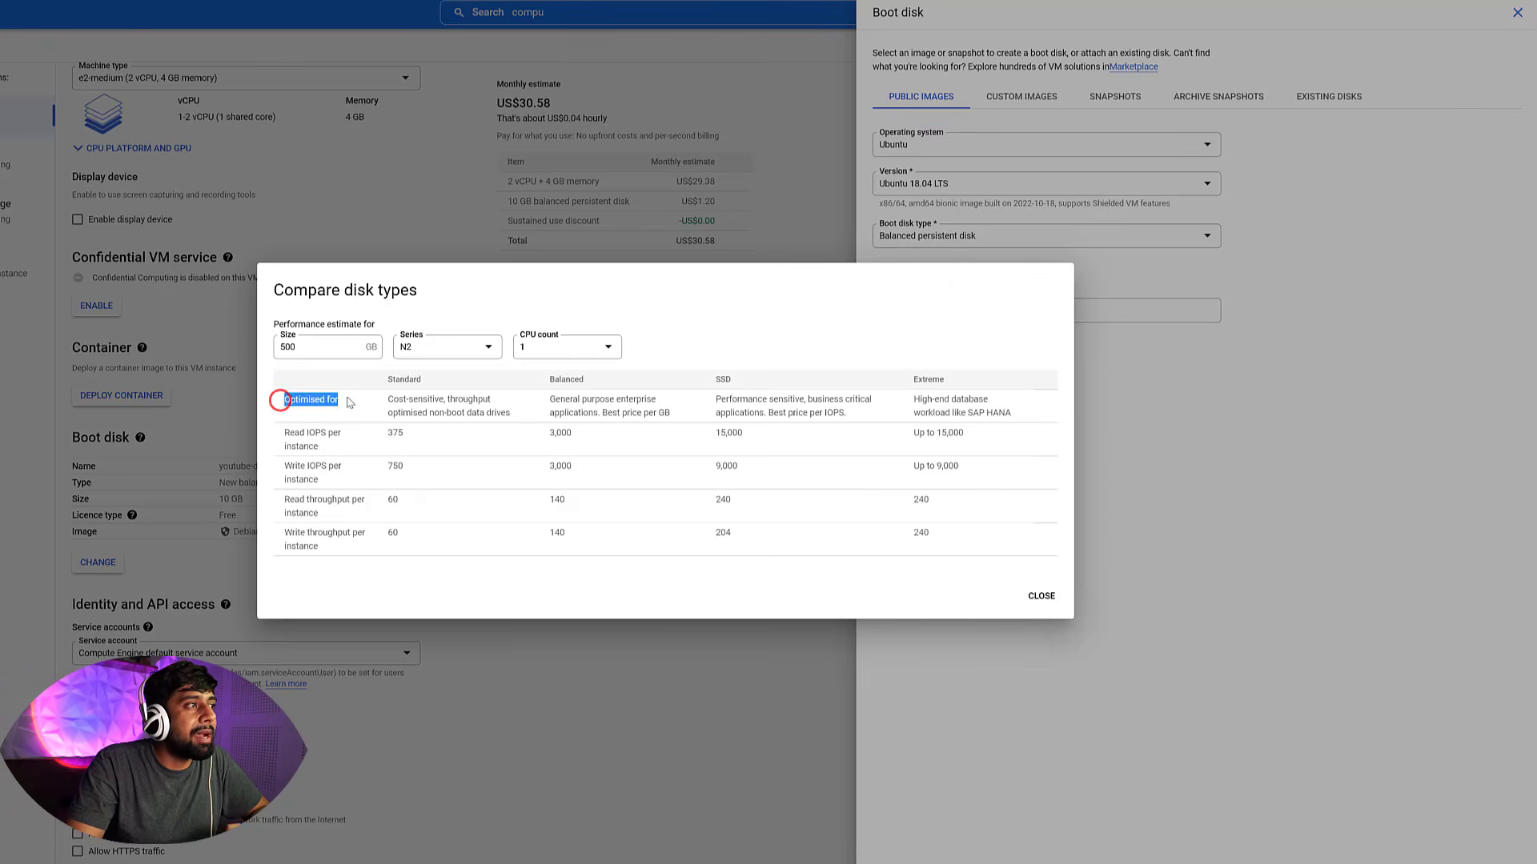
left_click(374, 397)
left_click_drag(542, 379, 795, 383)
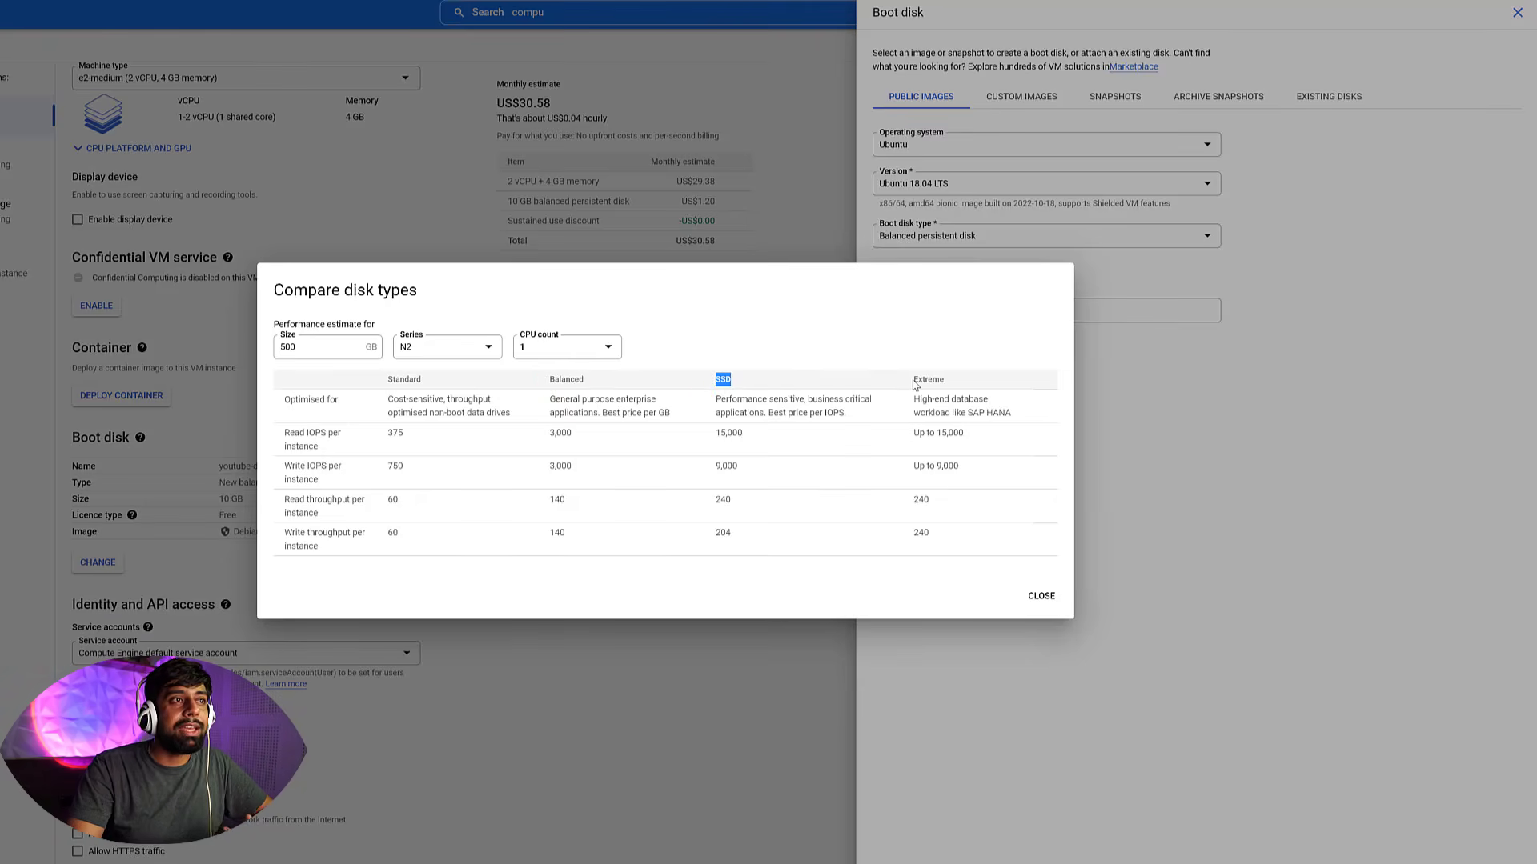
left_click_drag(913, 382, 975, 385)
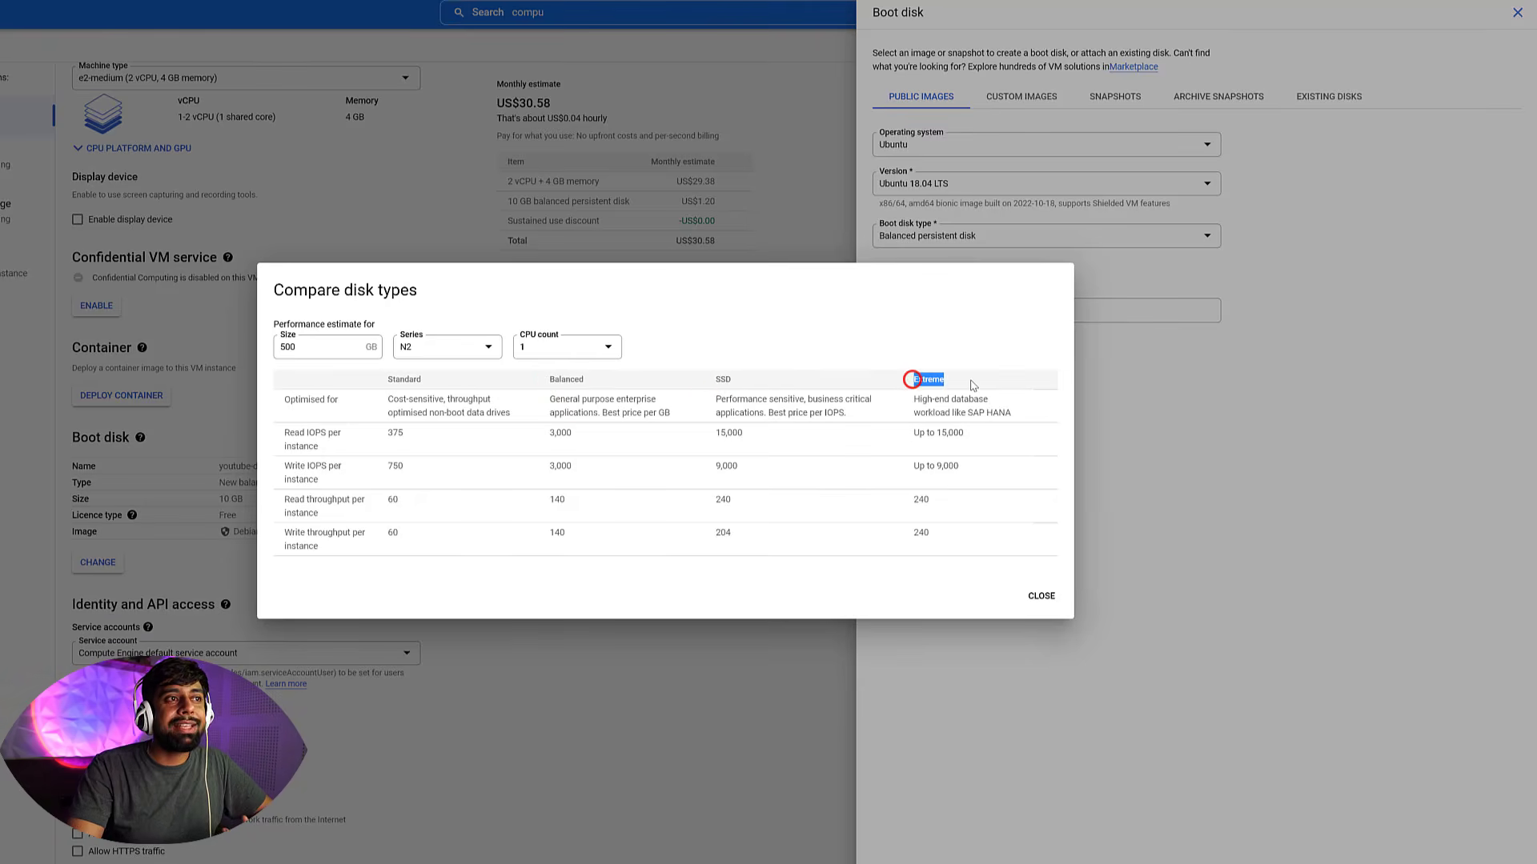
left_click(1038, 596)
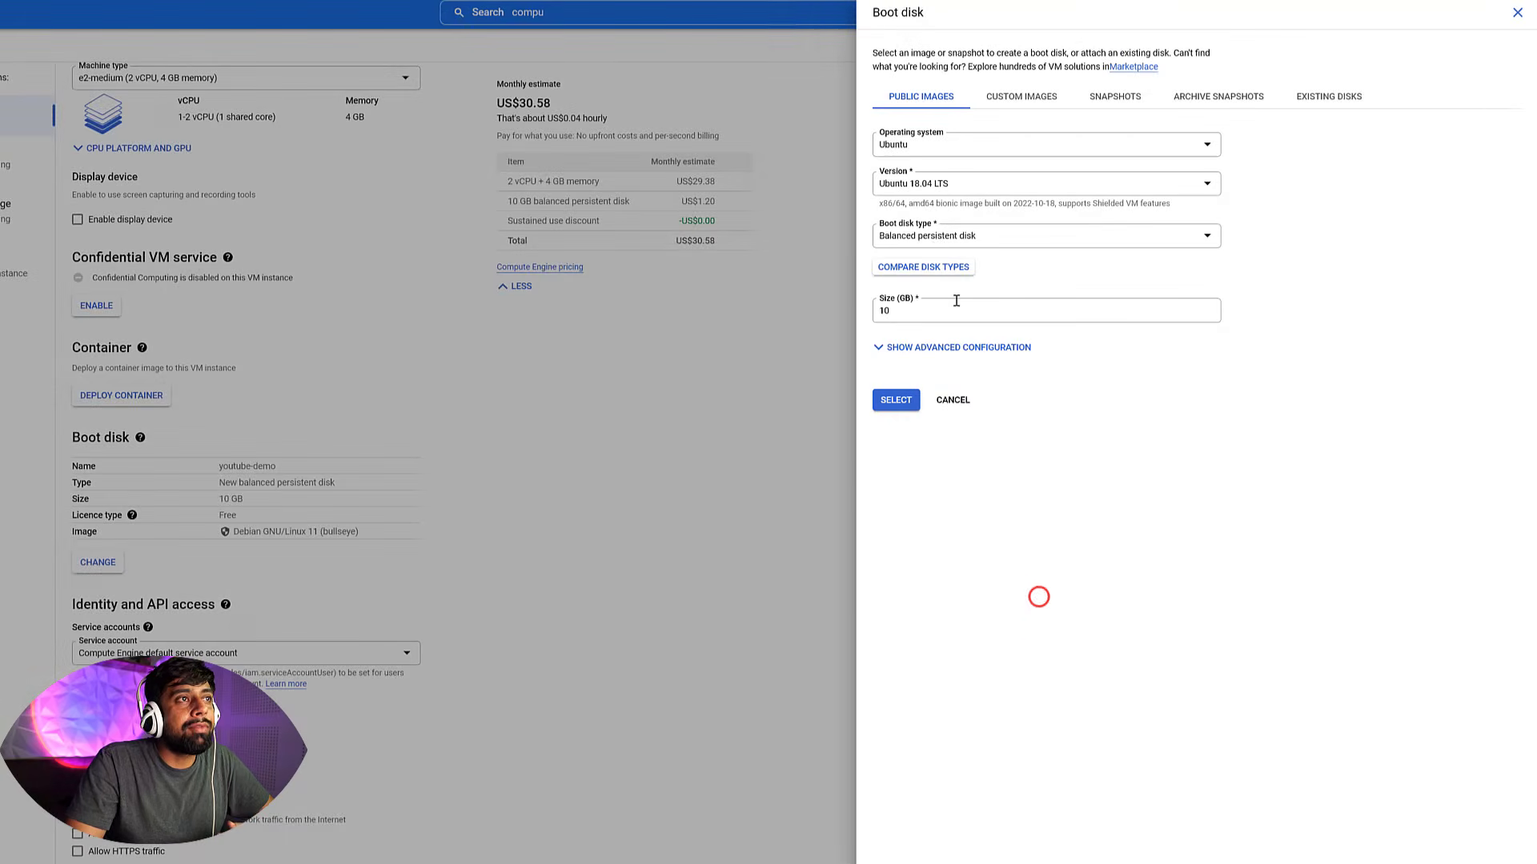
Keep the balanced persistent disk type, set the boot disk size to 20 GB, and expand the advanced configuration
left_click(938, 238)
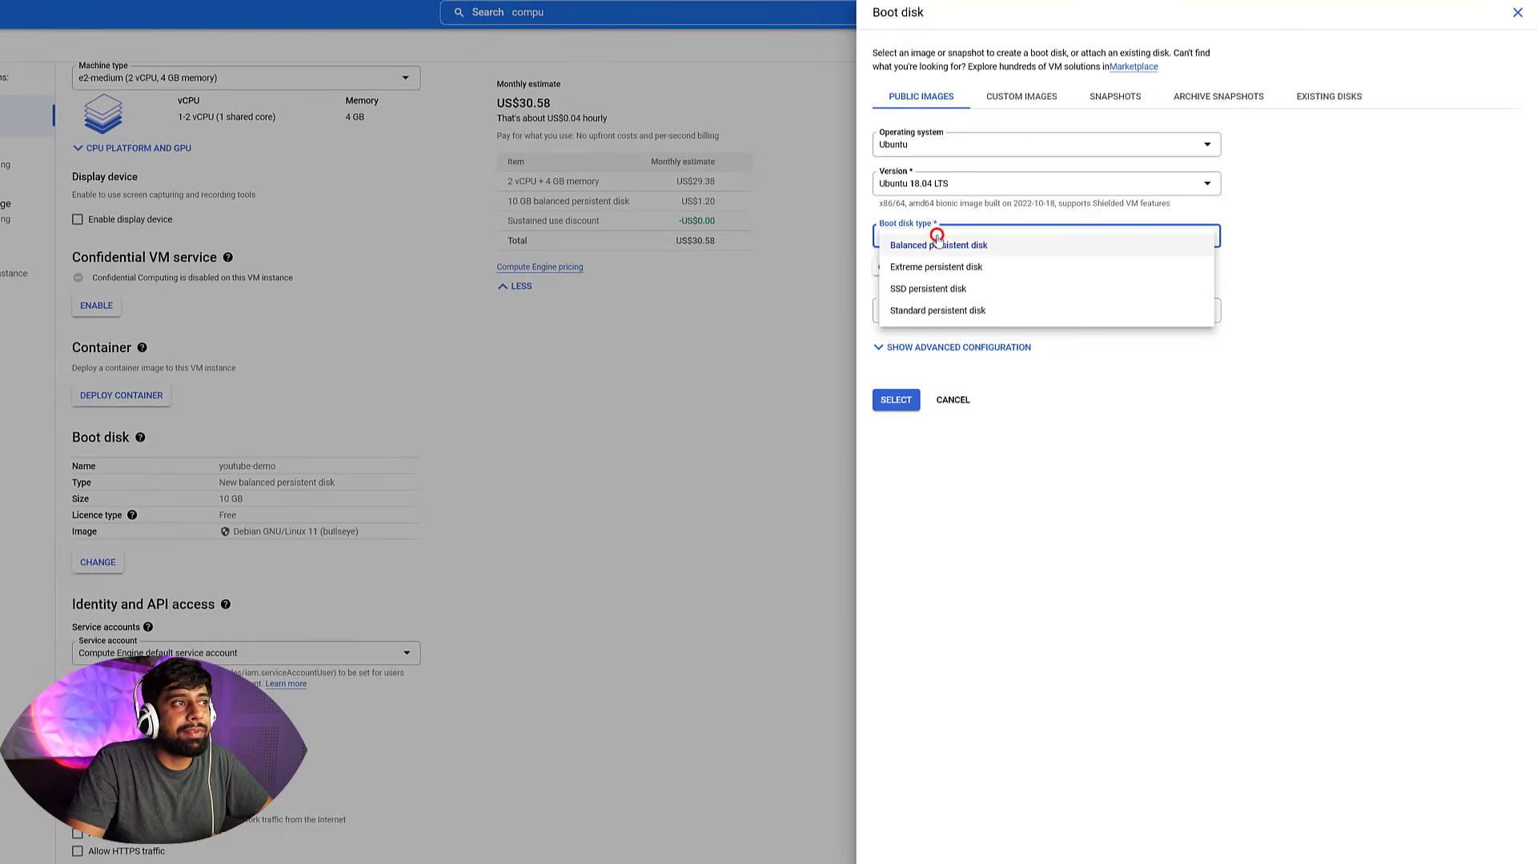
left_click(935, 239)
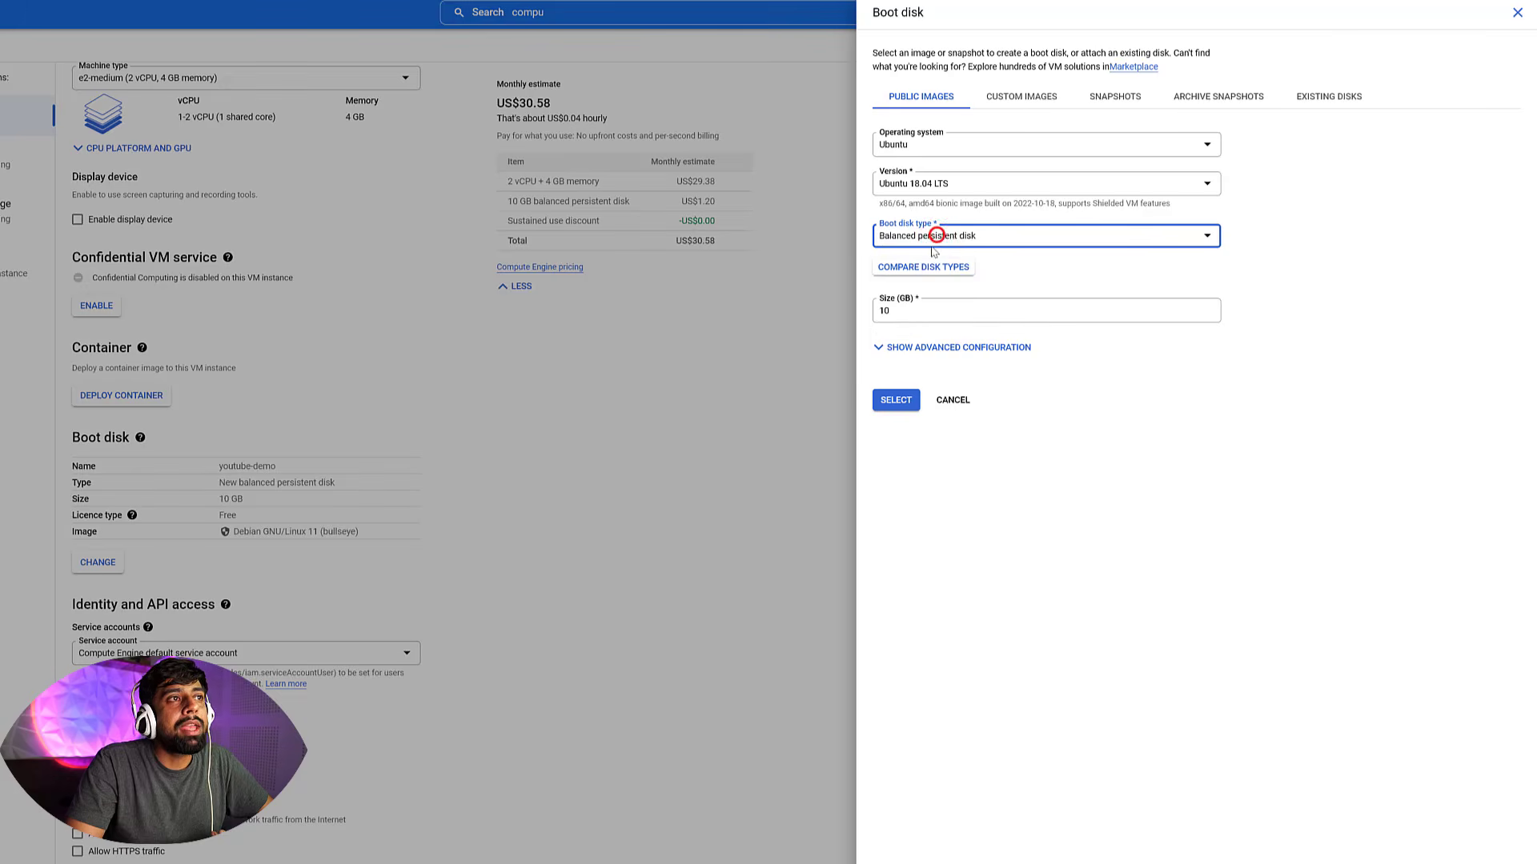
left_click(893, 311)
left_click(1057, 617)
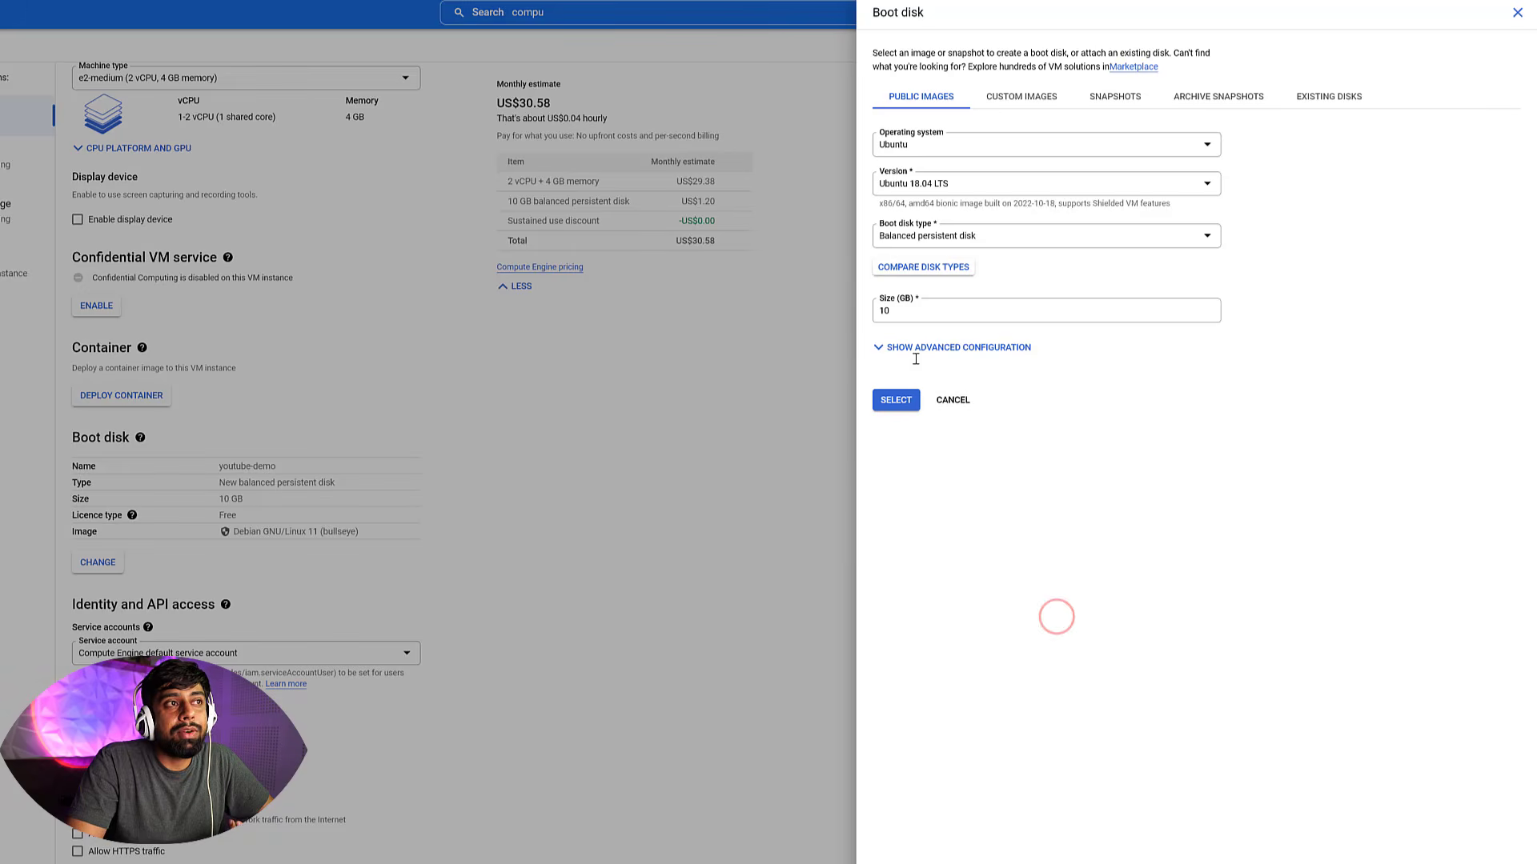
left_click_drag(907, 309, 870, 314)
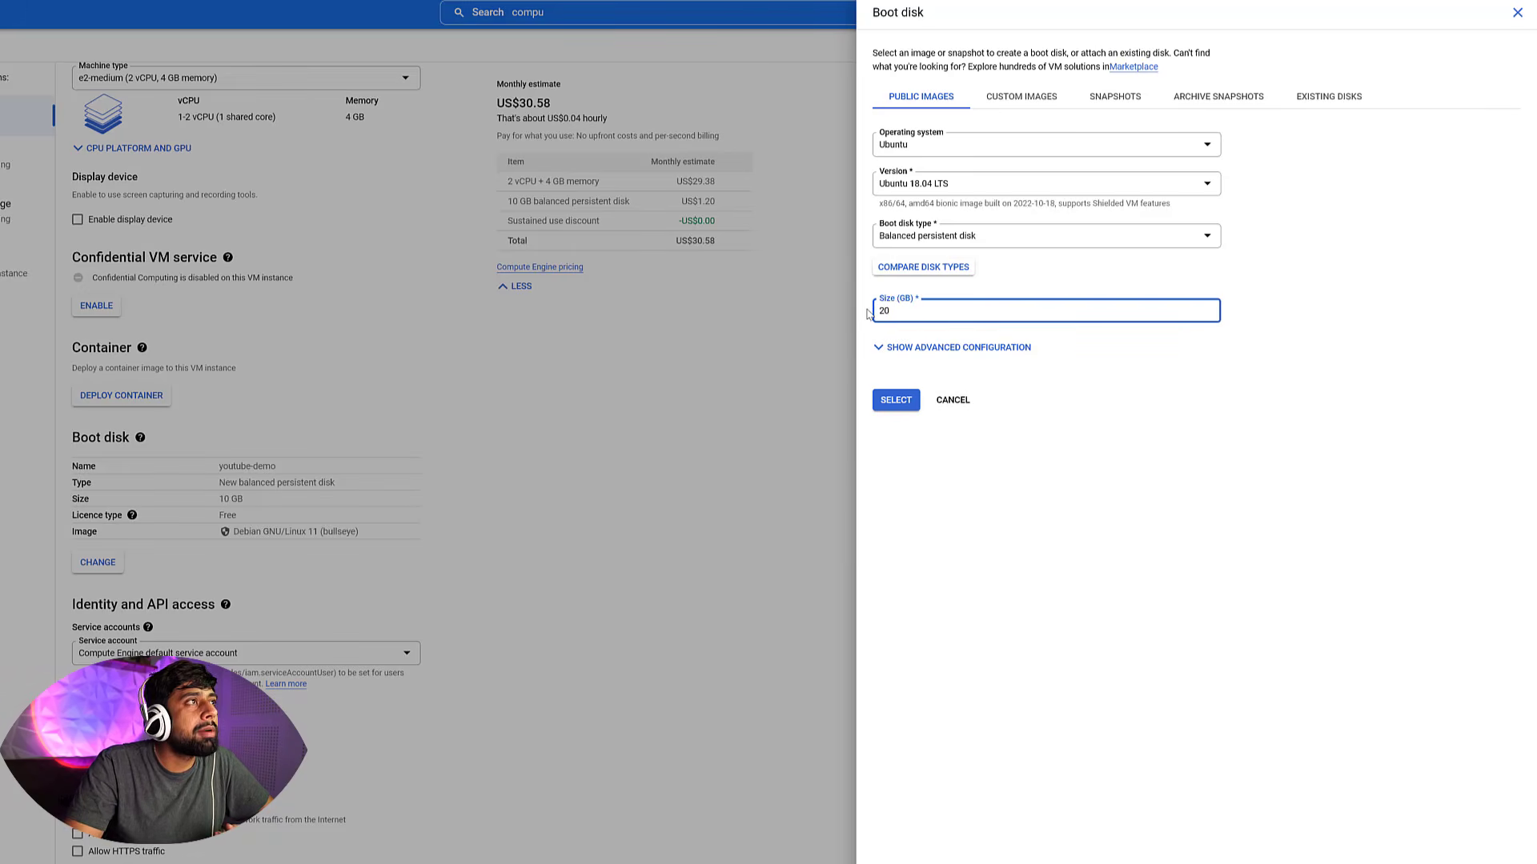
type("20")
left_click(920, 349)
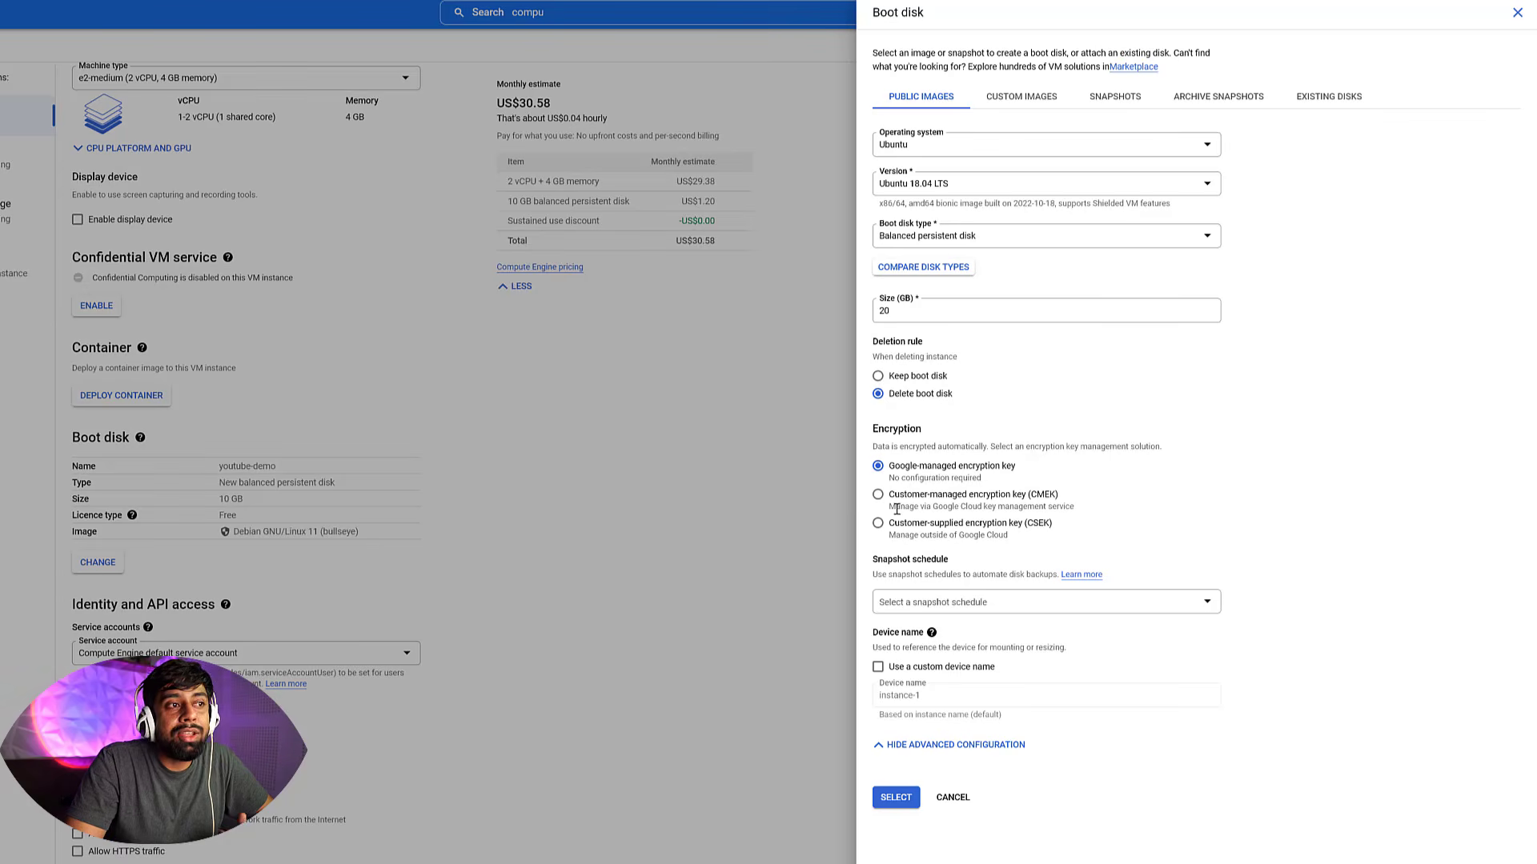
Apply the Ubuntu boot disk settings and close the boot disk panel
left_click_drag(874, 560, 949, 560)
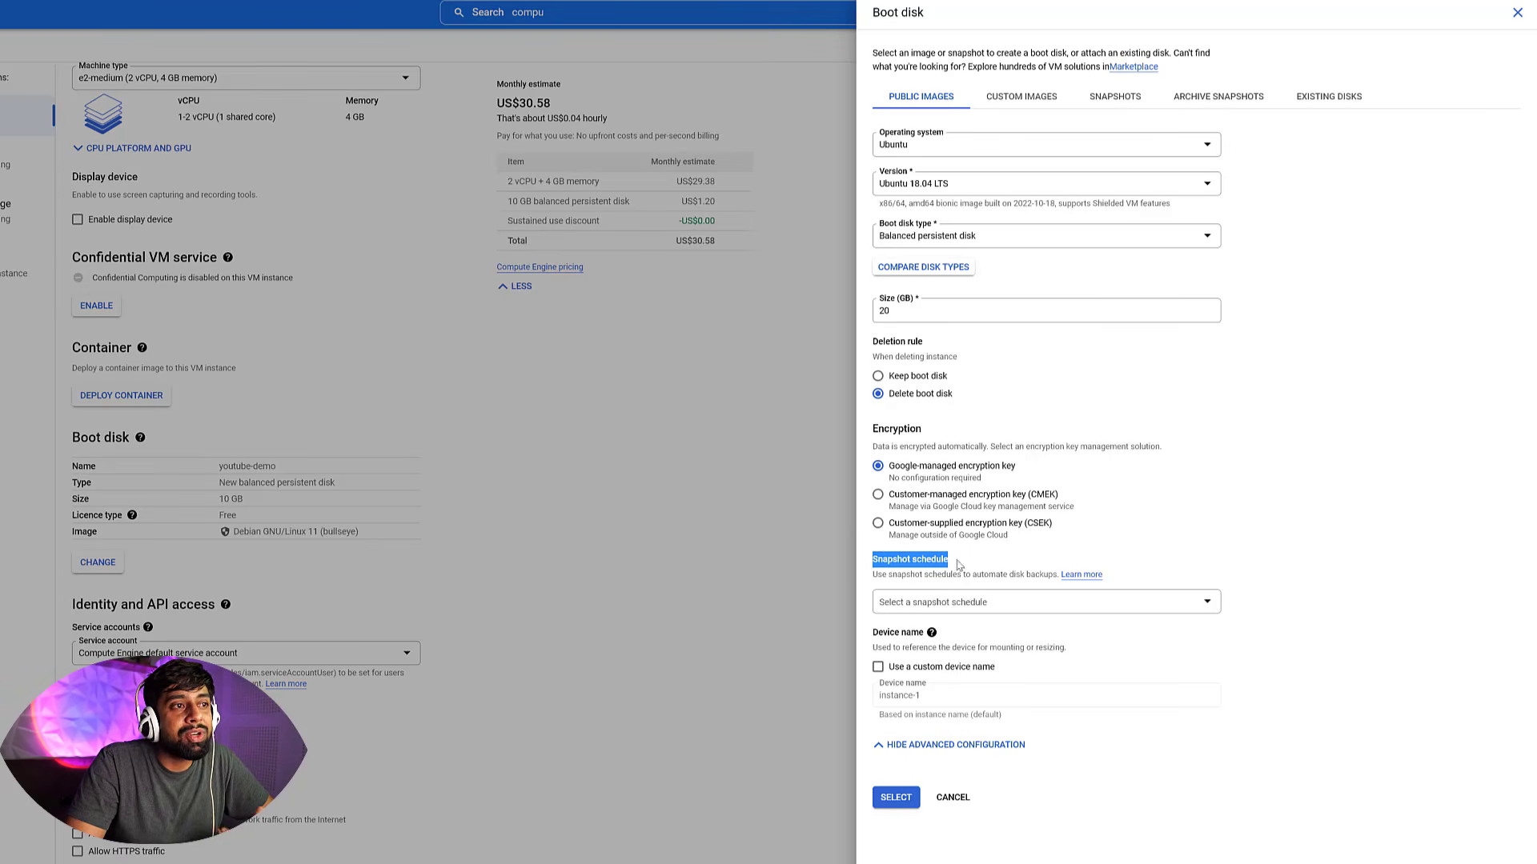
left_click(961, 560)
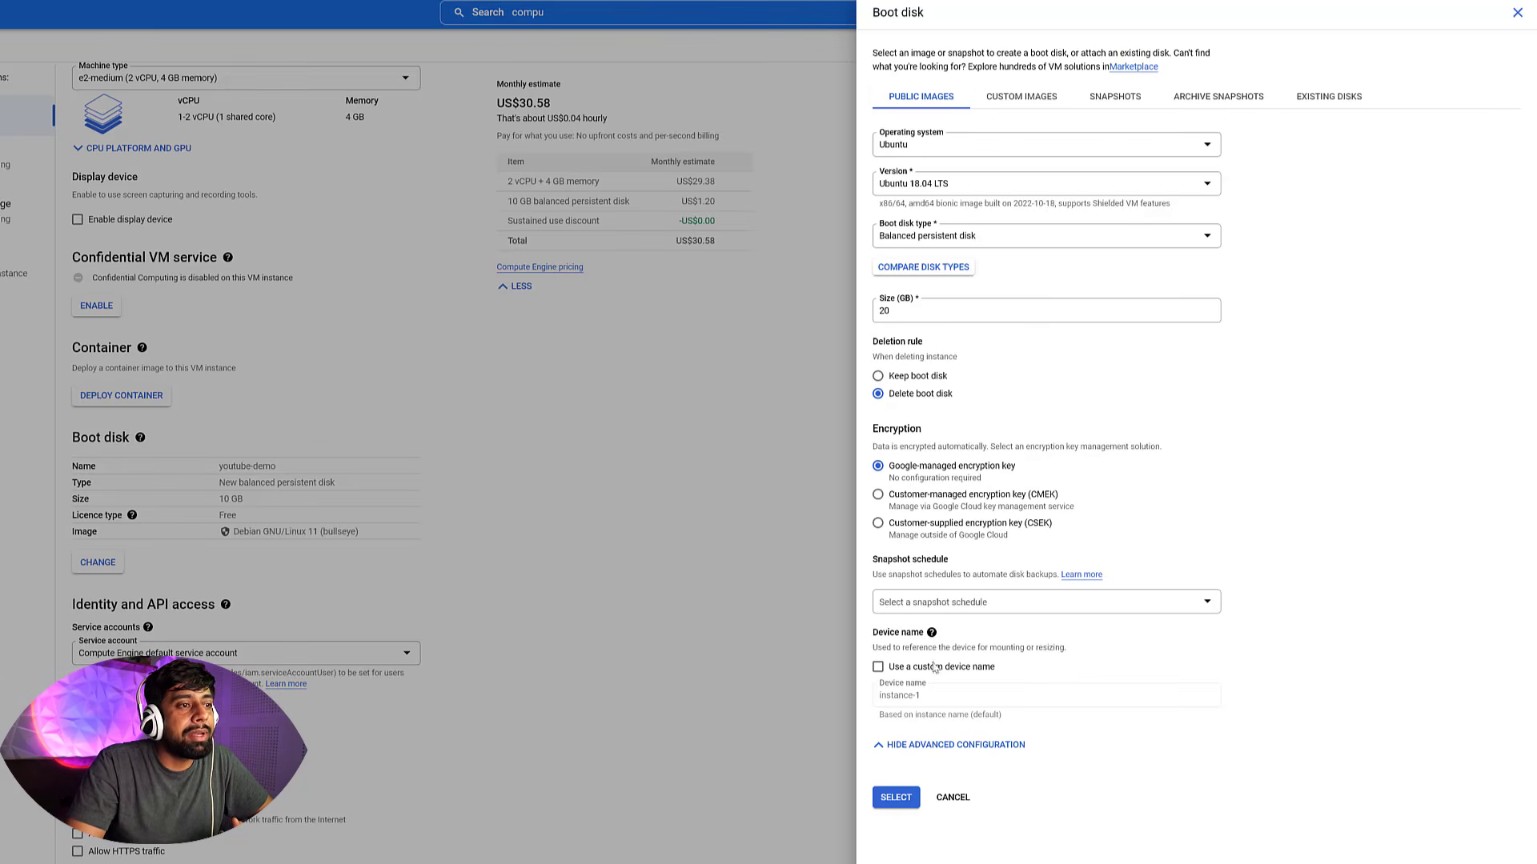
left_click(895, 798)
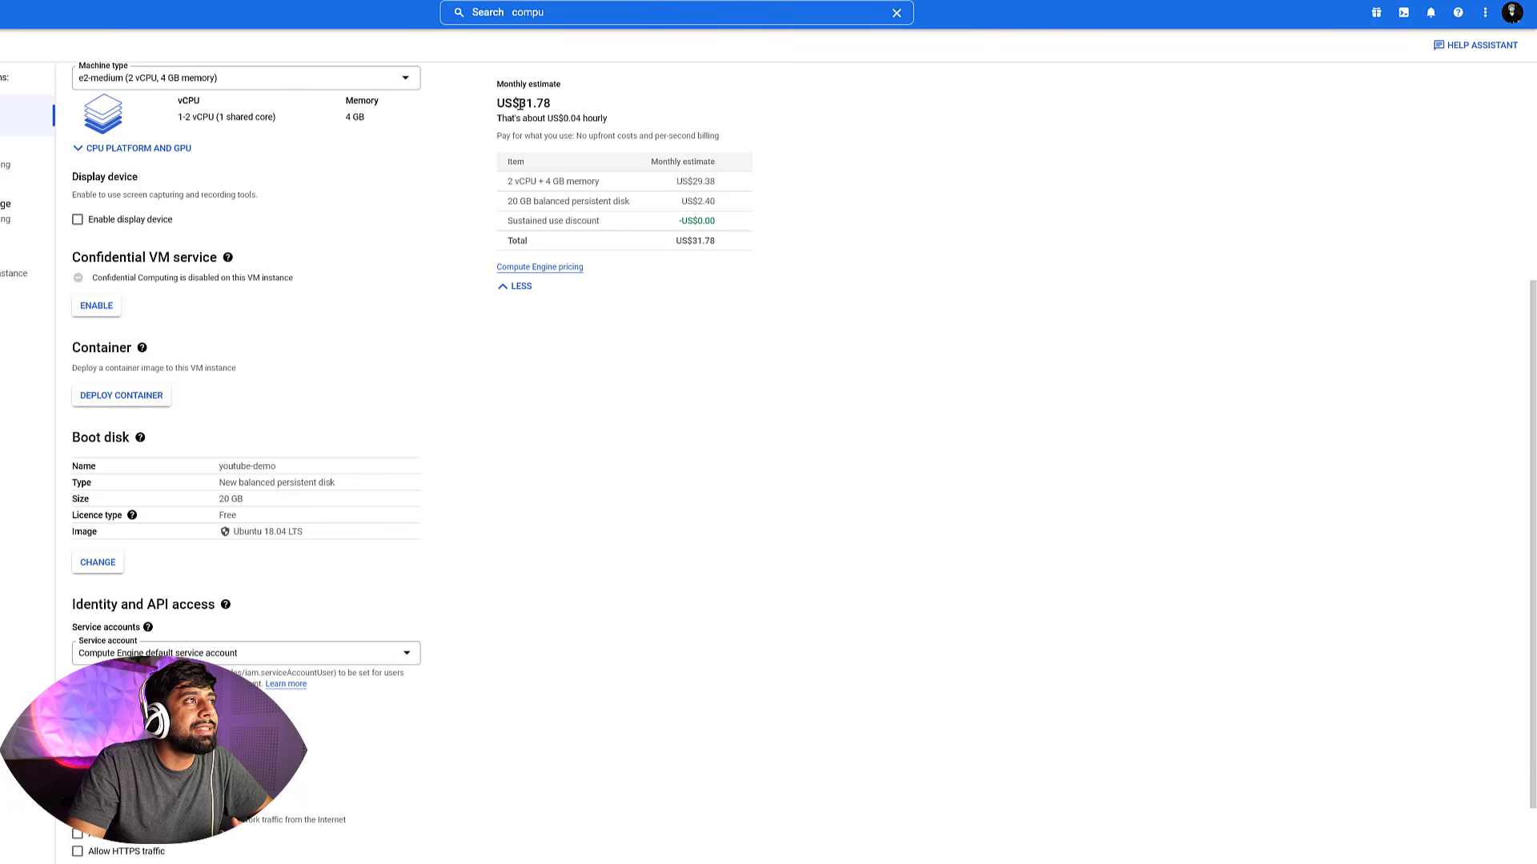
Review the updated monthly cost estimate for the instance
left_click_drag(552, 104, 519, 104)
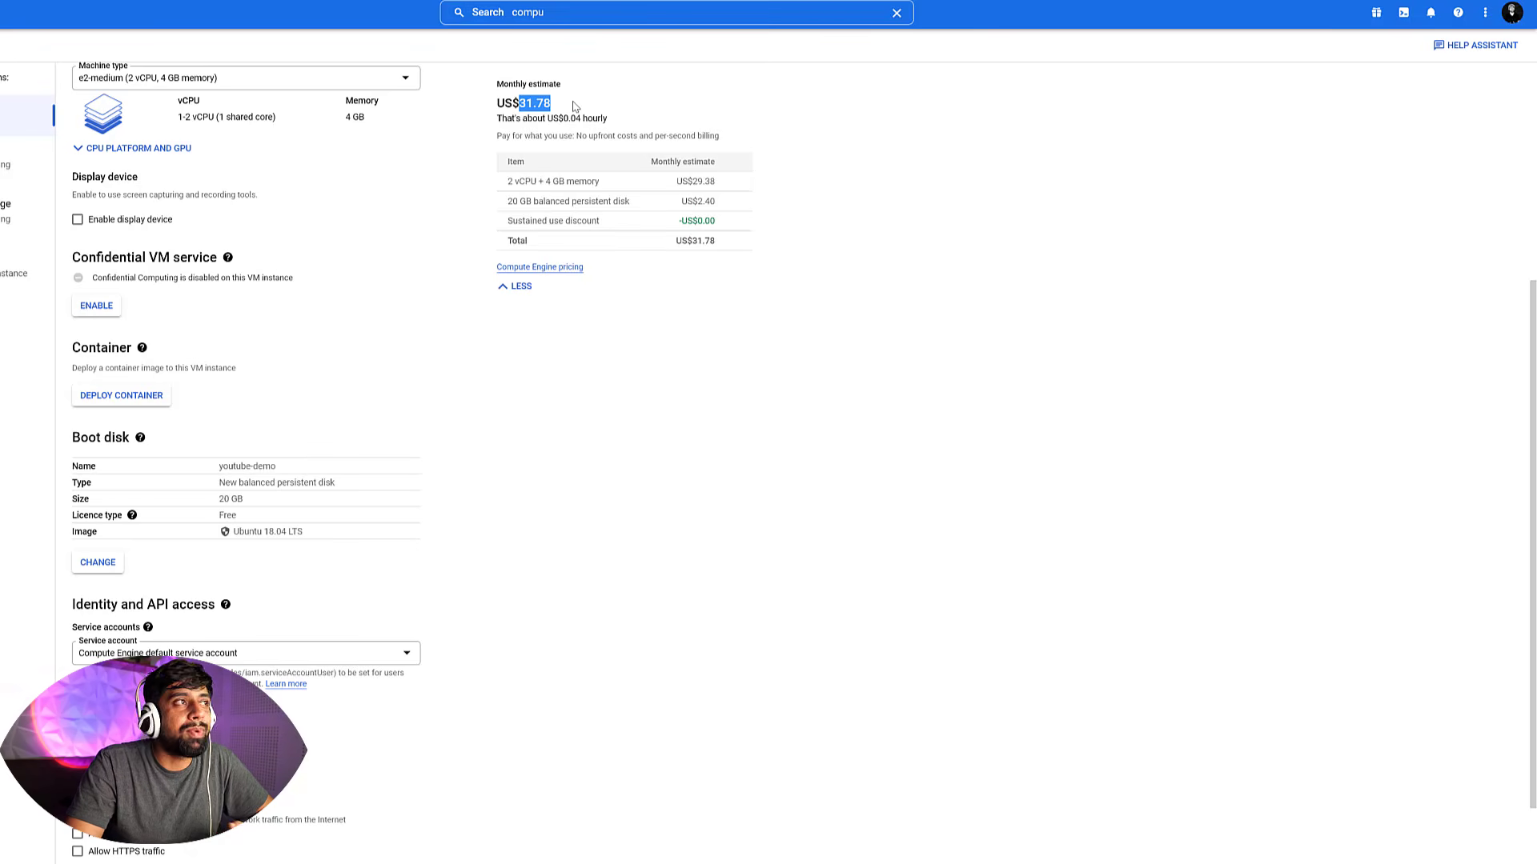
left_click_drag(572, 102, 516, 104)
left_click(744, 518)
Allow HTTP traffic in the firewall settings
scroll(746, 520, "down", 1)
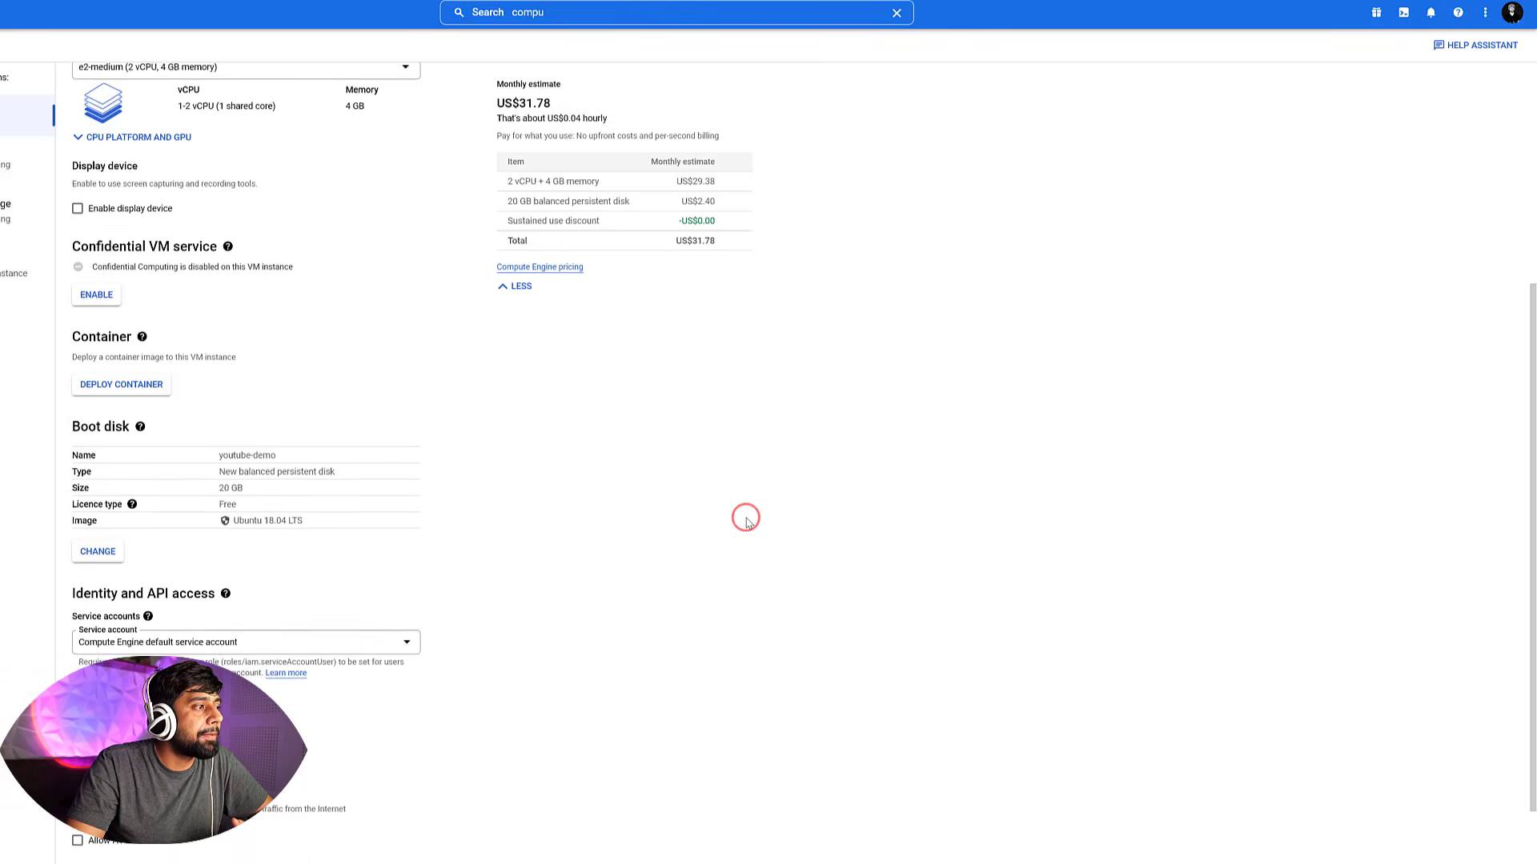
scroll(746, 520, "down", 2)
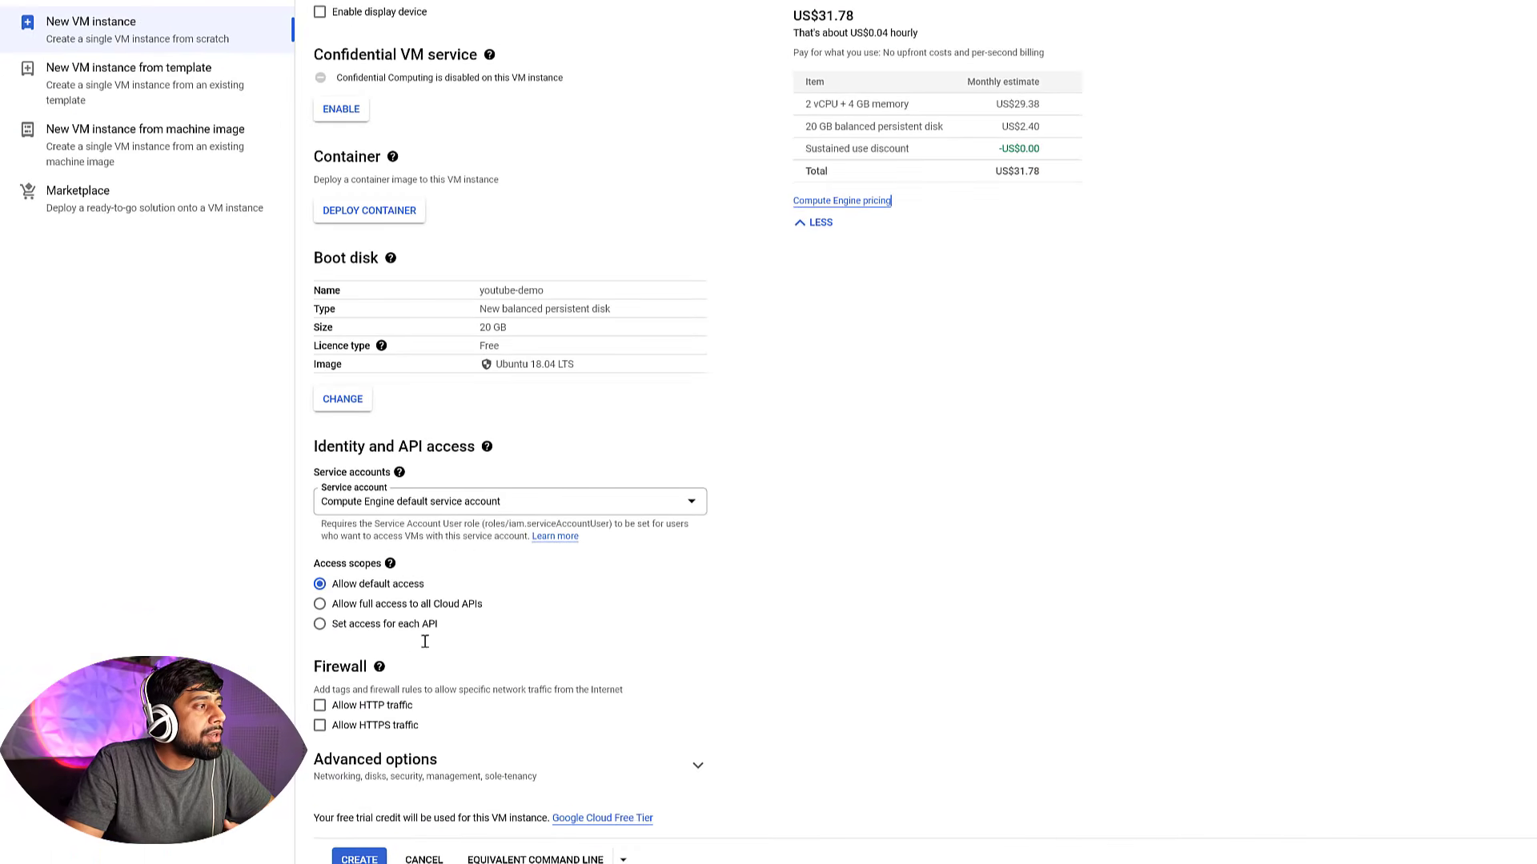
left_click_drag(316, 669, 369, 669)
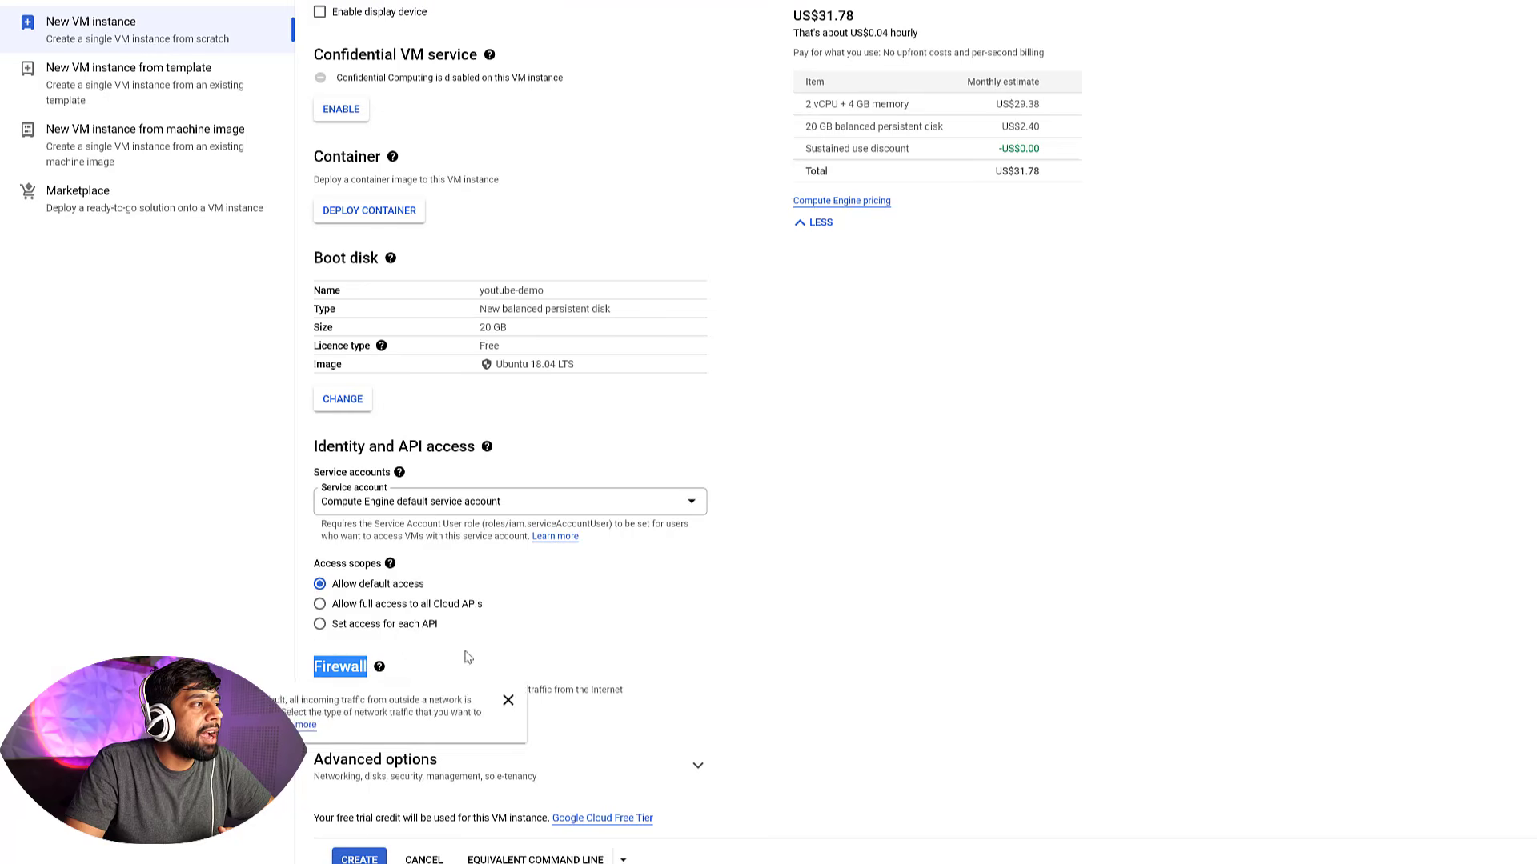
left_click(918, 606)
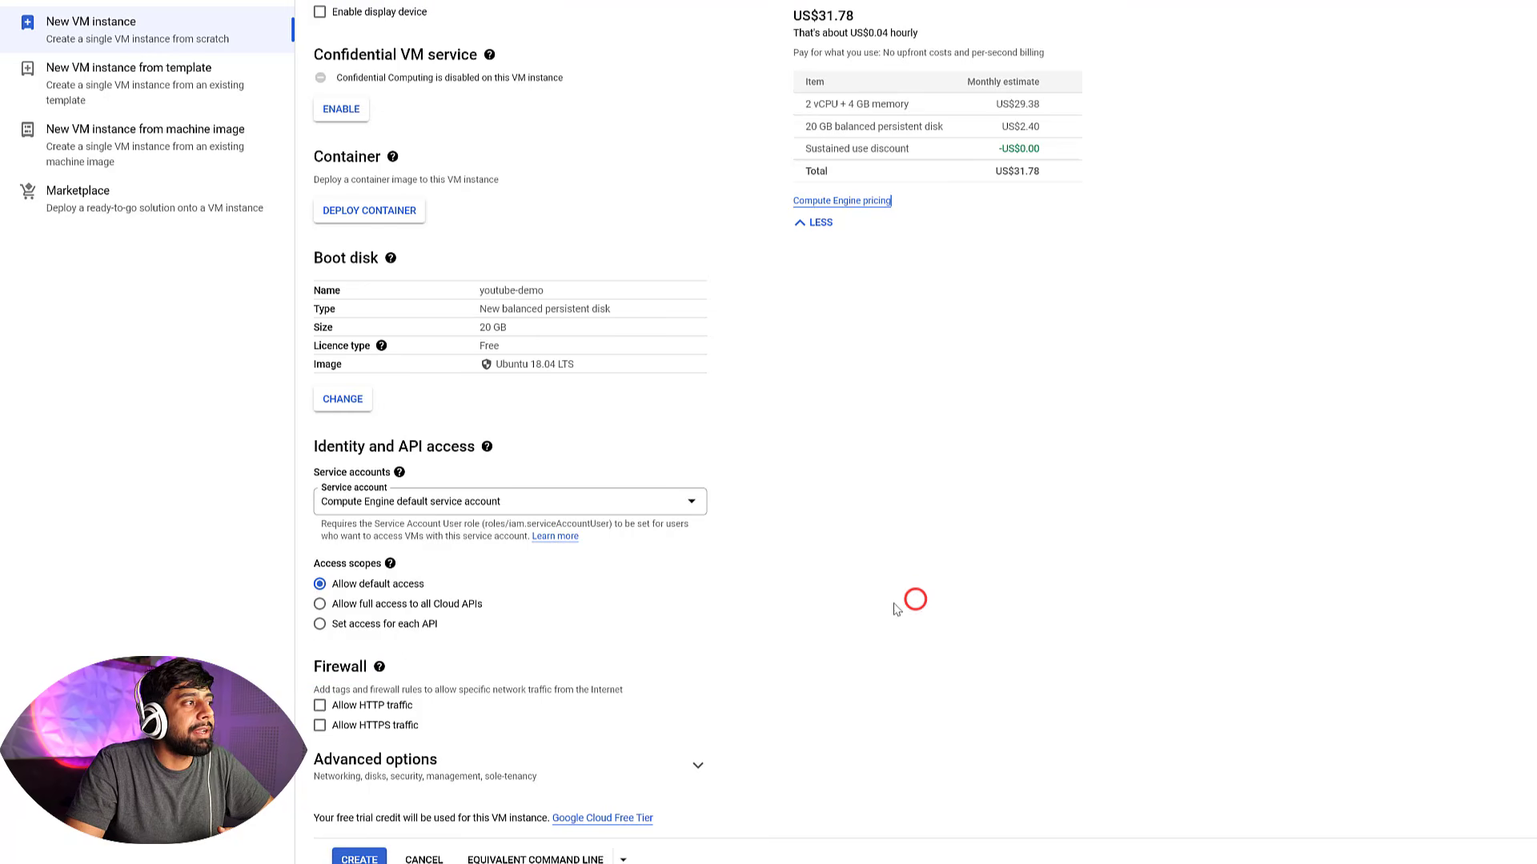
left_click(346, 706)
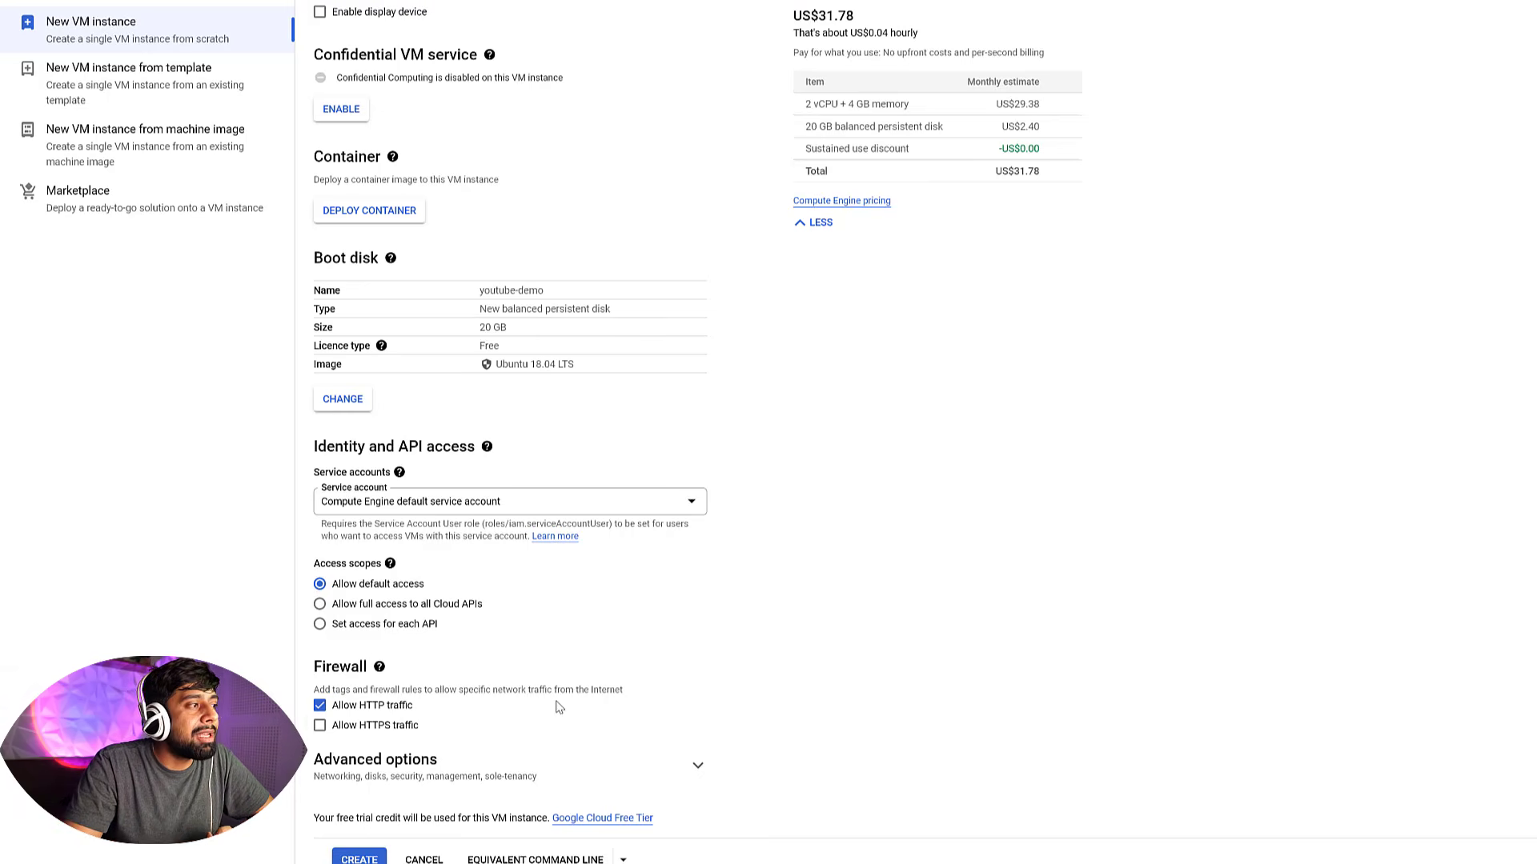
Change the machine type to e2-micro (2 vCPU, 1 GB memory)
scroll(558, 707, "up", 6)
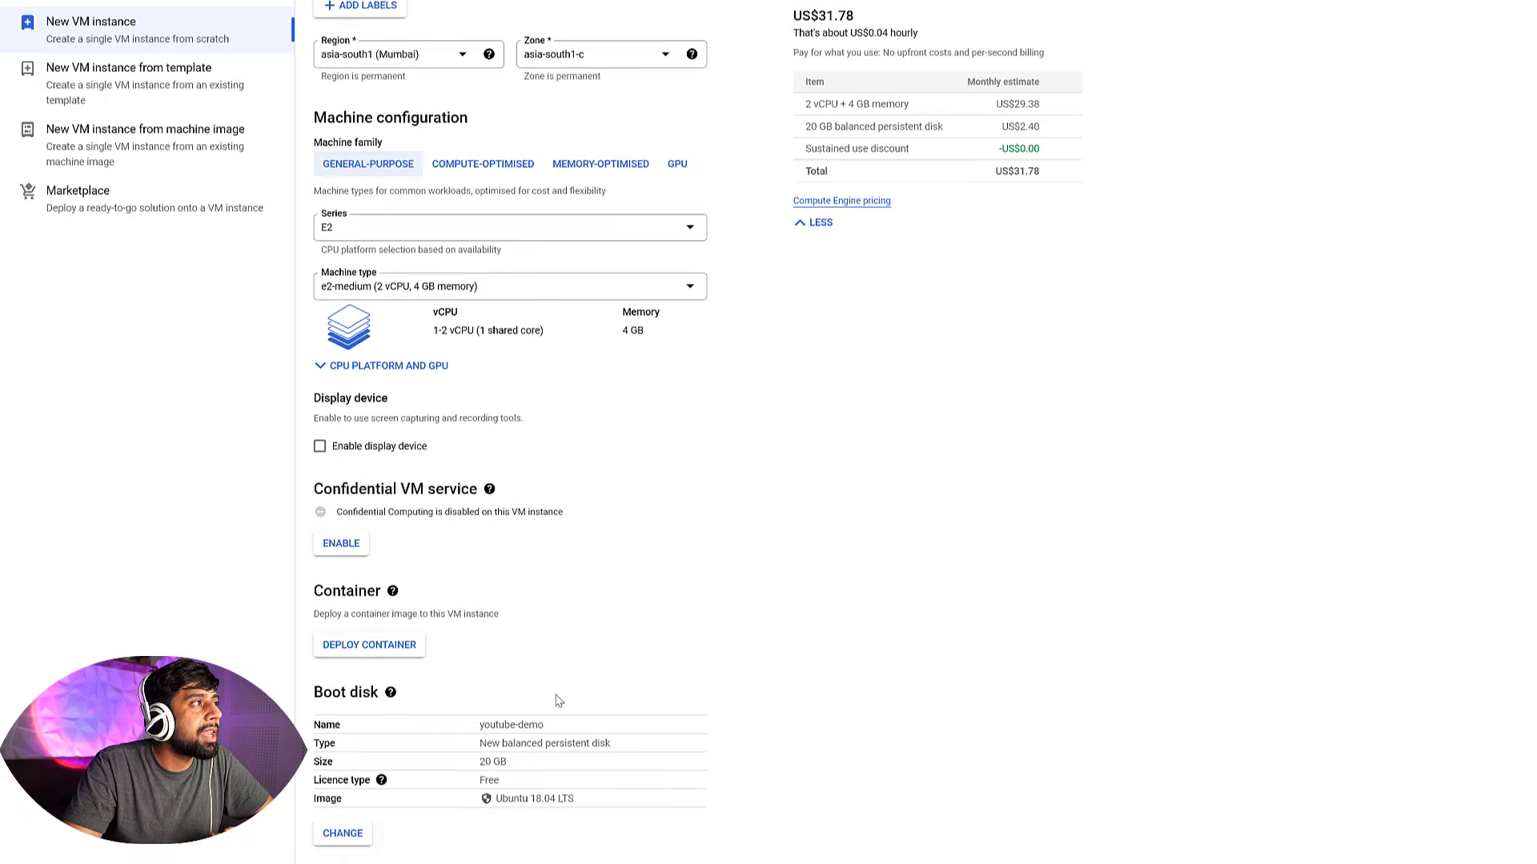
scroll(535, 473, "up", 1)
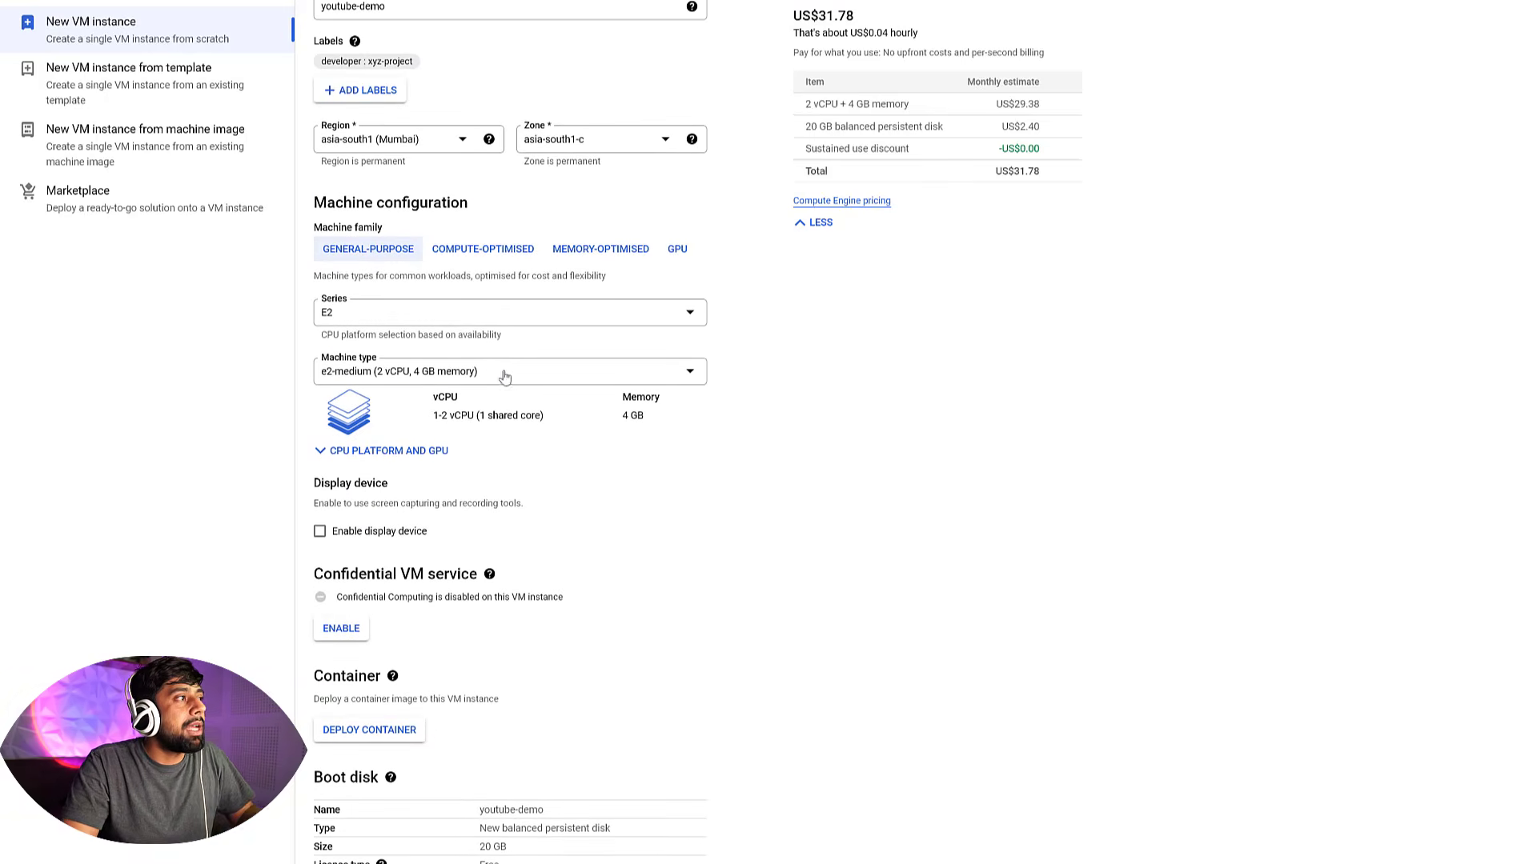
left_click(454, 373)
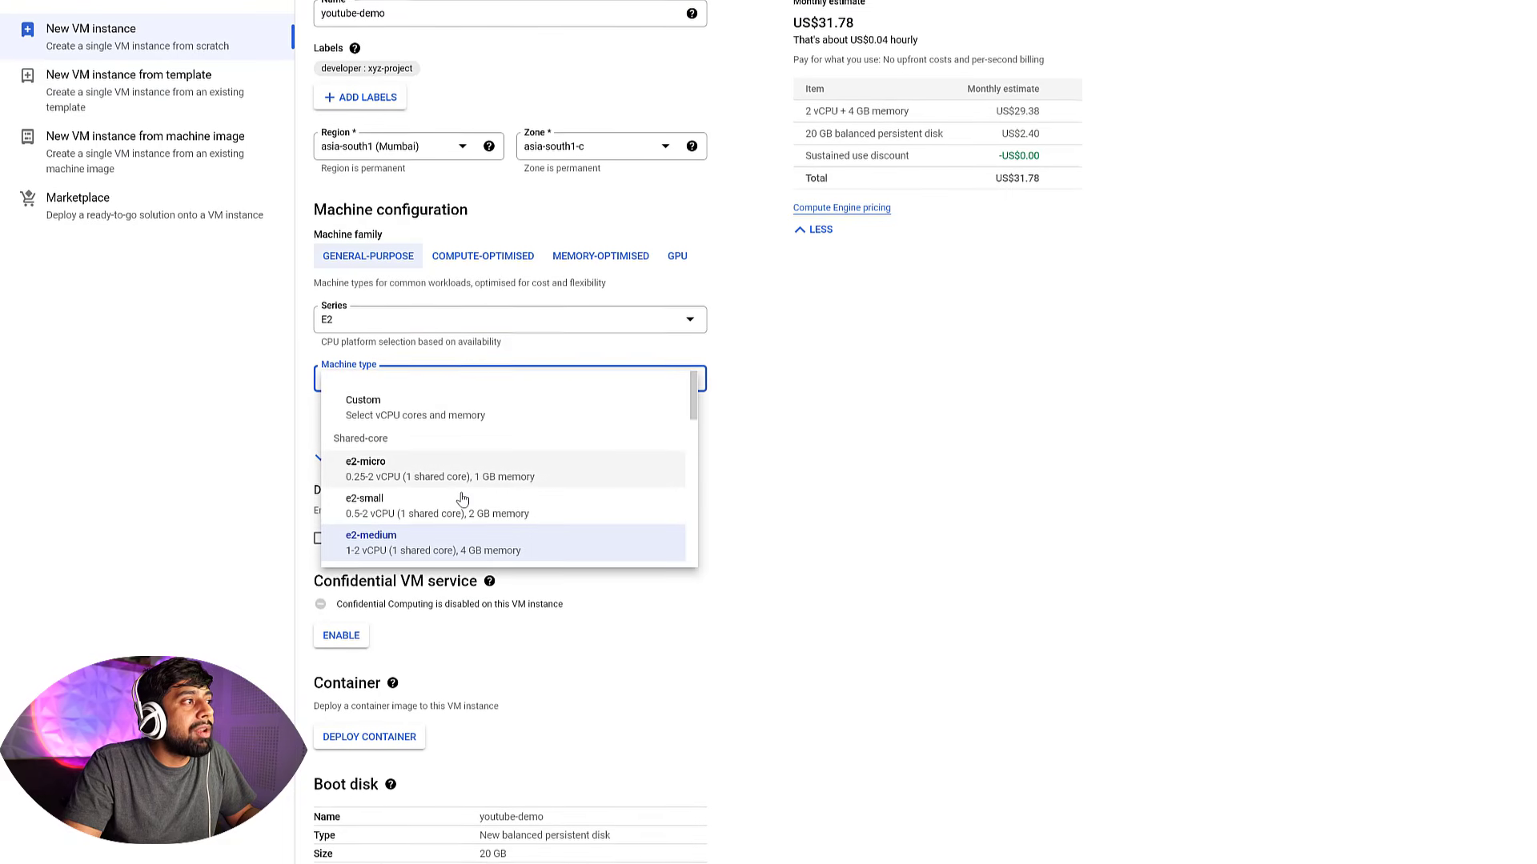
scroll(460, 497, "up", 1)
left_click(450, 496)
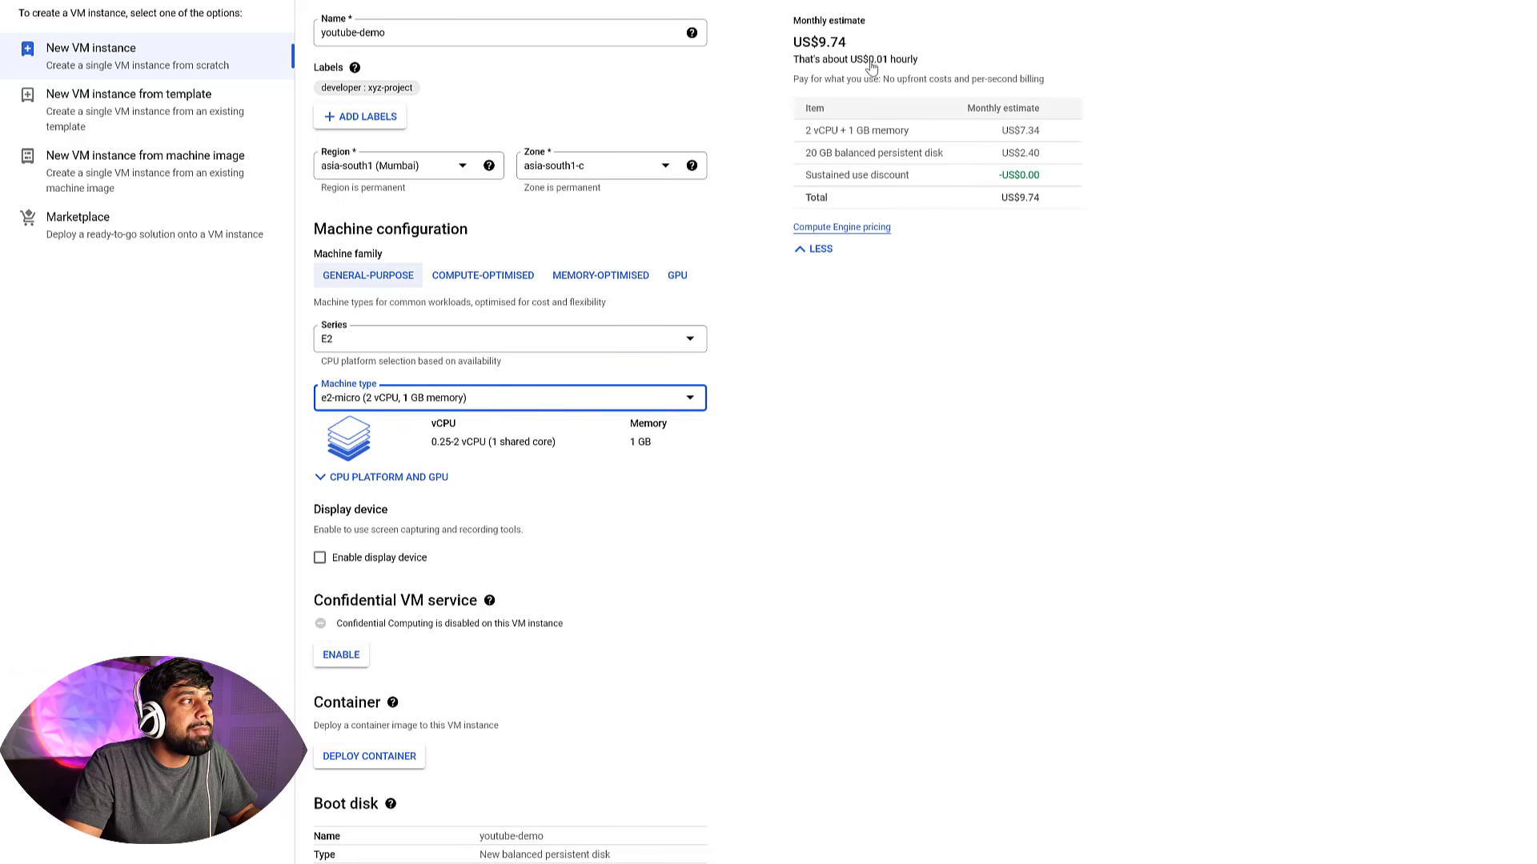
left_click_drag(851, 40, 787, 48)
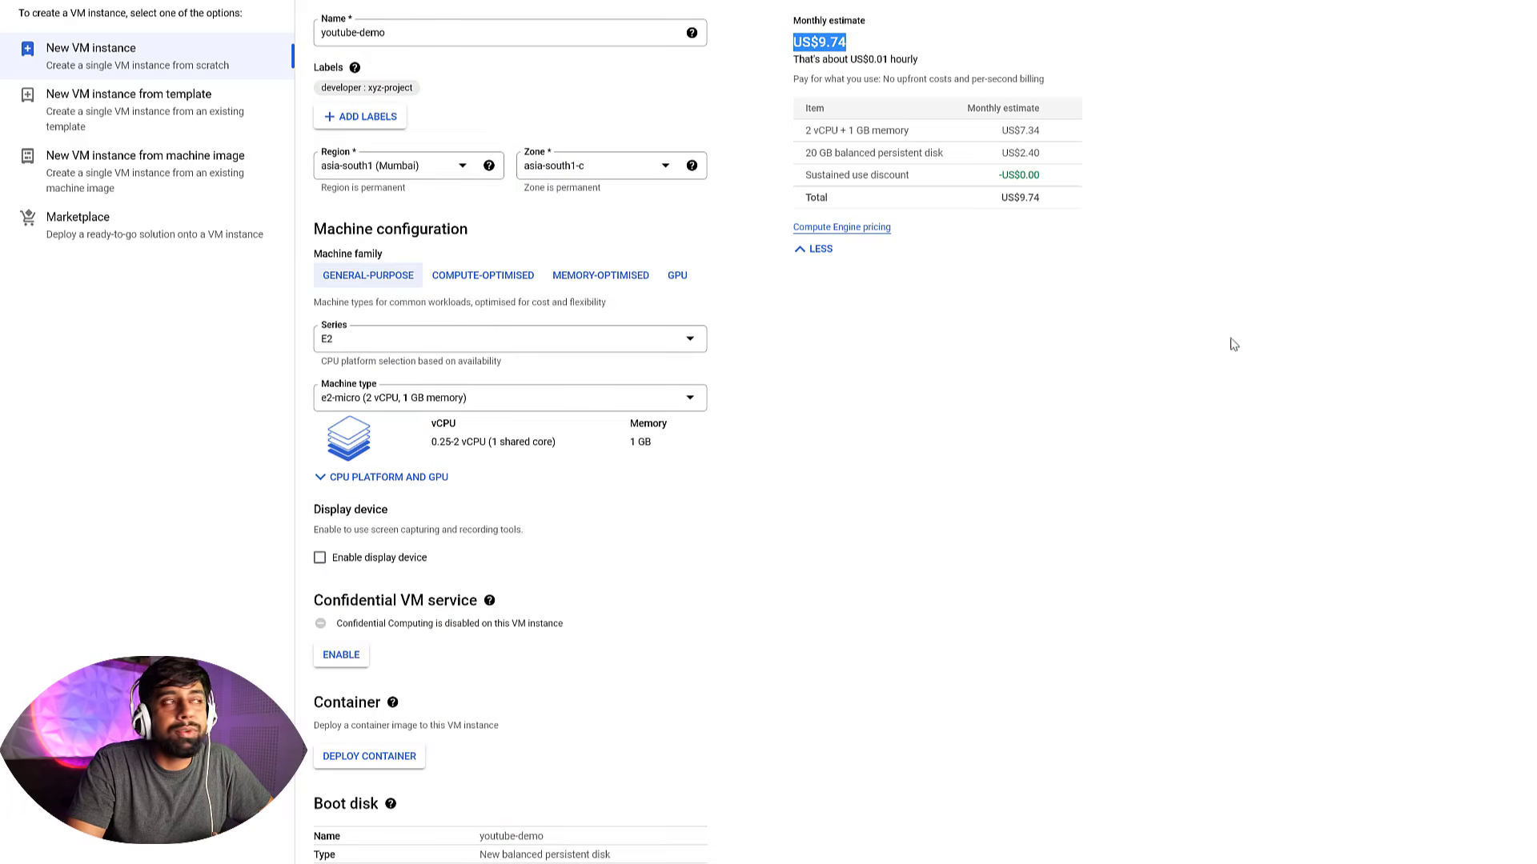
left_click(1270, 366)
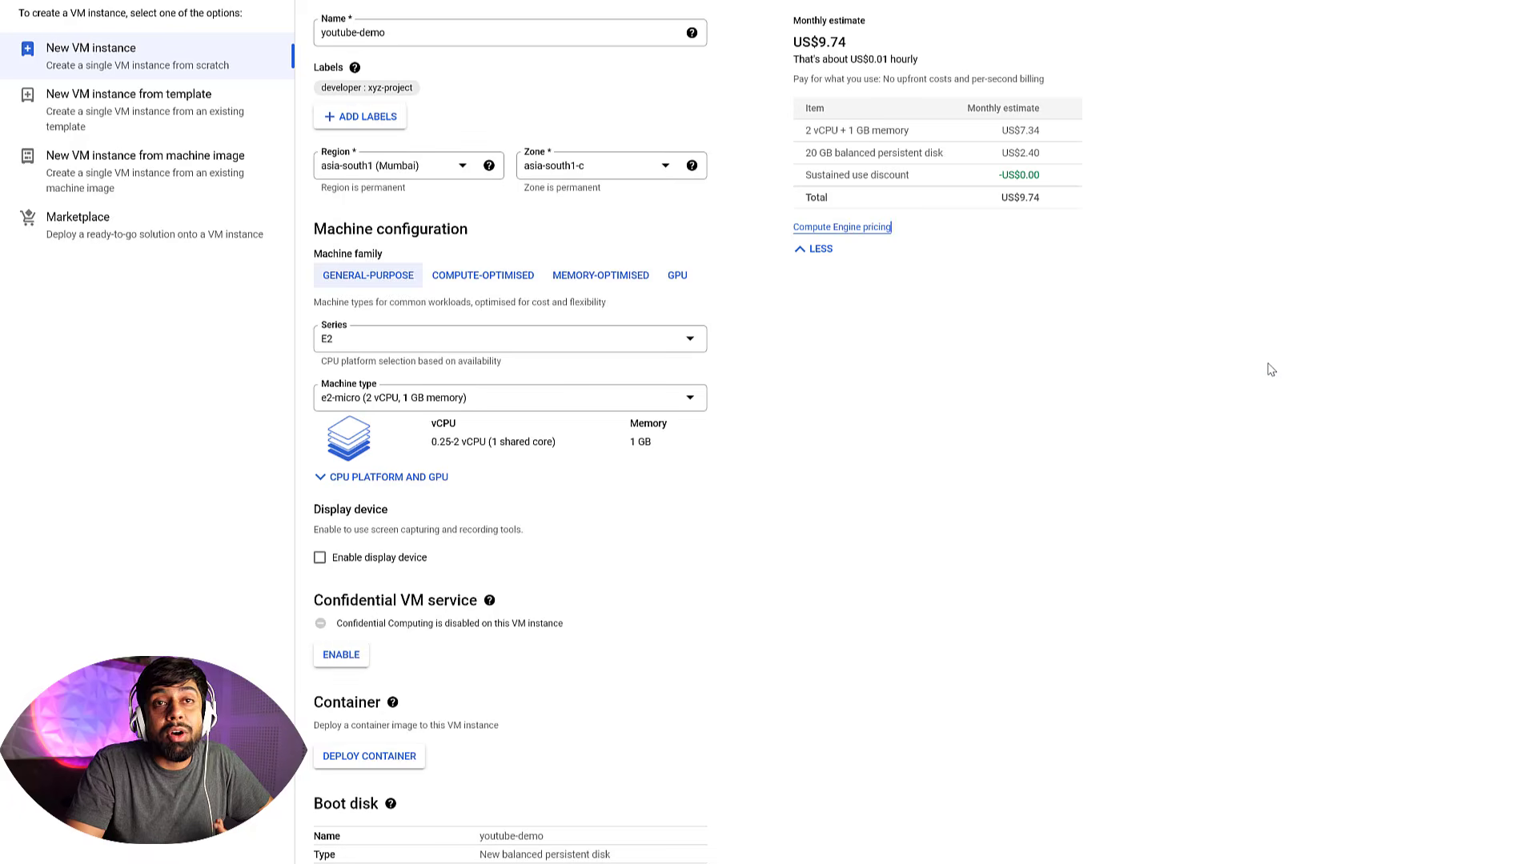
Set the on host maintenance availability policy to Migrate VM instance (recommended)
scroll(1271, 369, "down", 6)
scroll(943, 696, "up", 2)
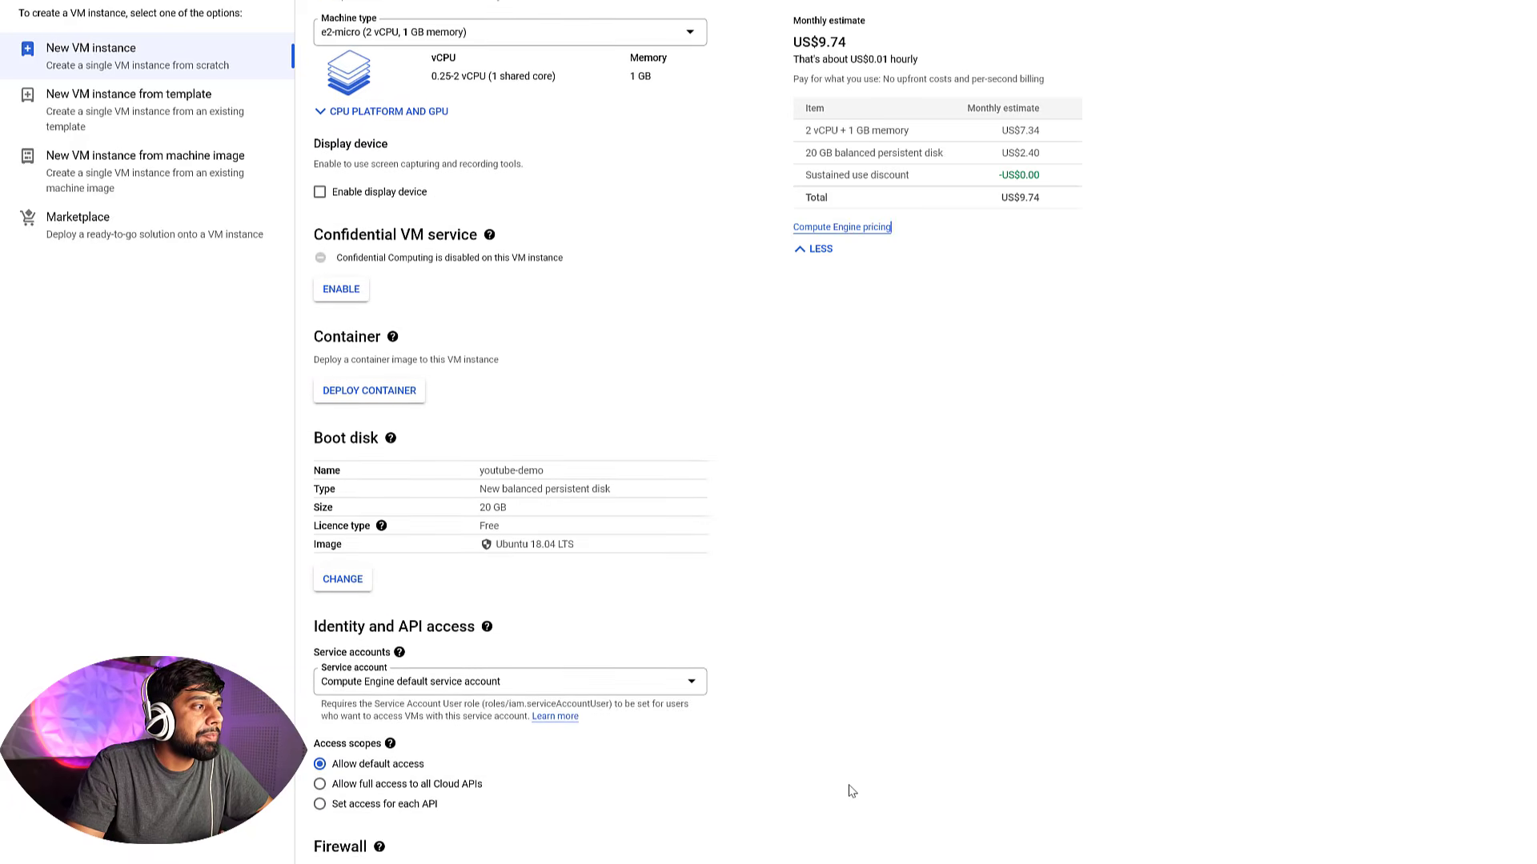
scroll(852, 778, "down", 2)
scroll(852, 768, "down", 1)
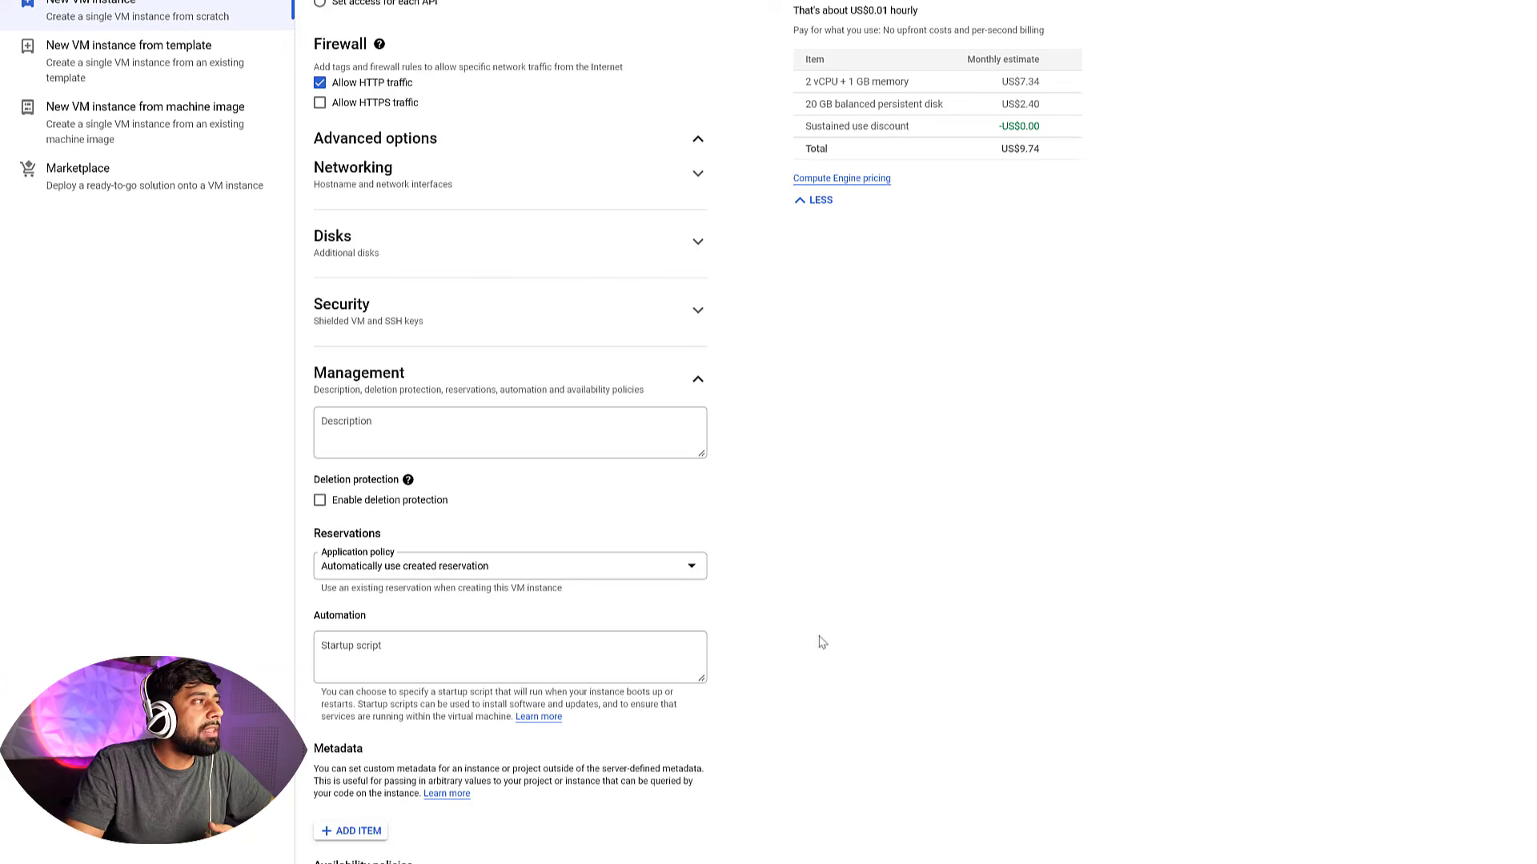
scroll(768, 448, "down", 1)
scroll(760, 435, "down", 6)
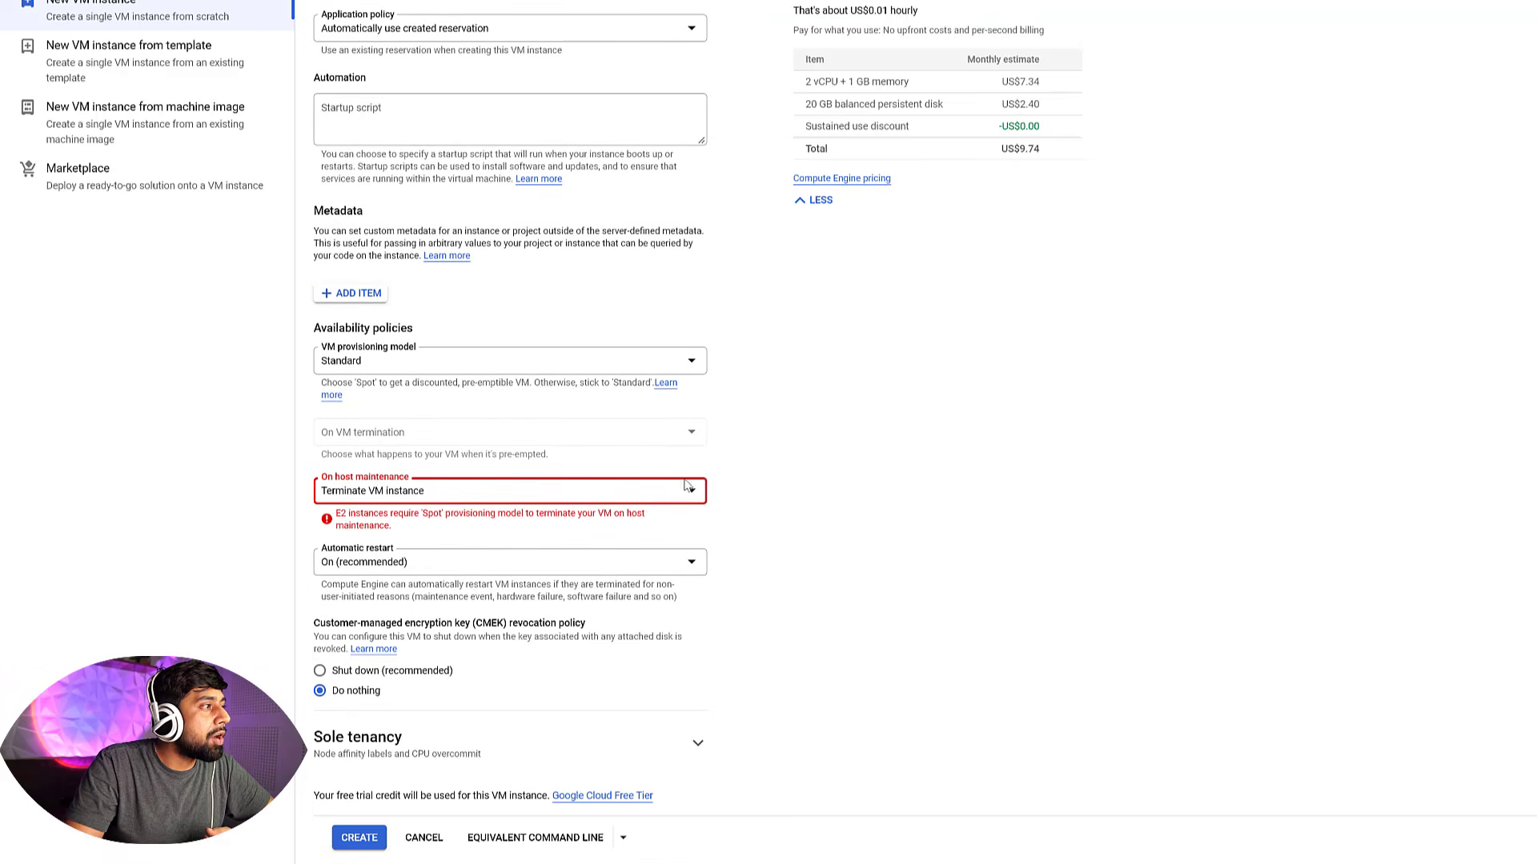
left_click(658, 504)
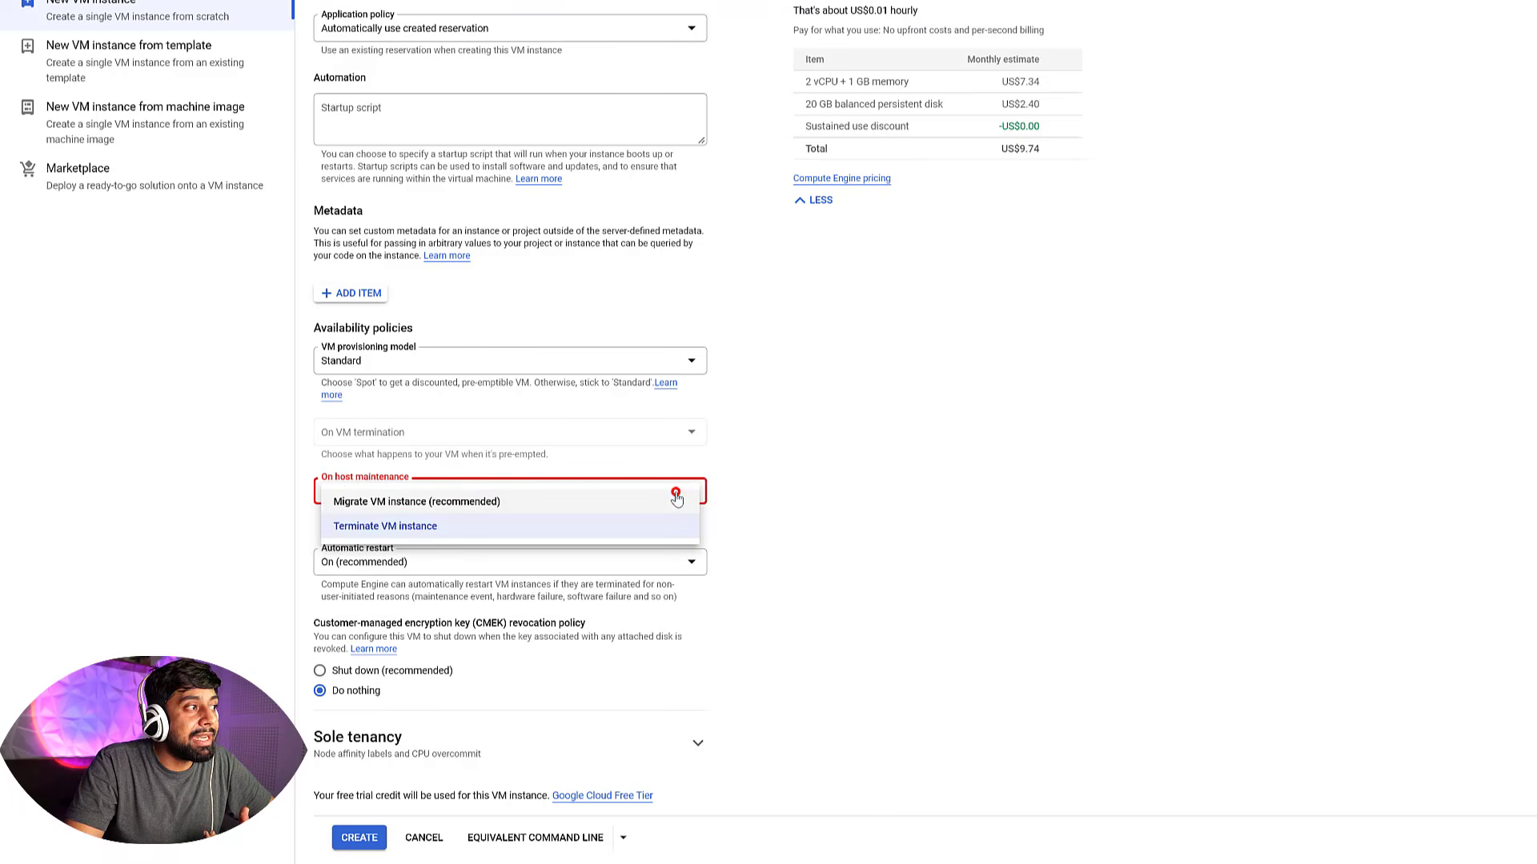
left_click(447, 503)
left_click(601, 489)
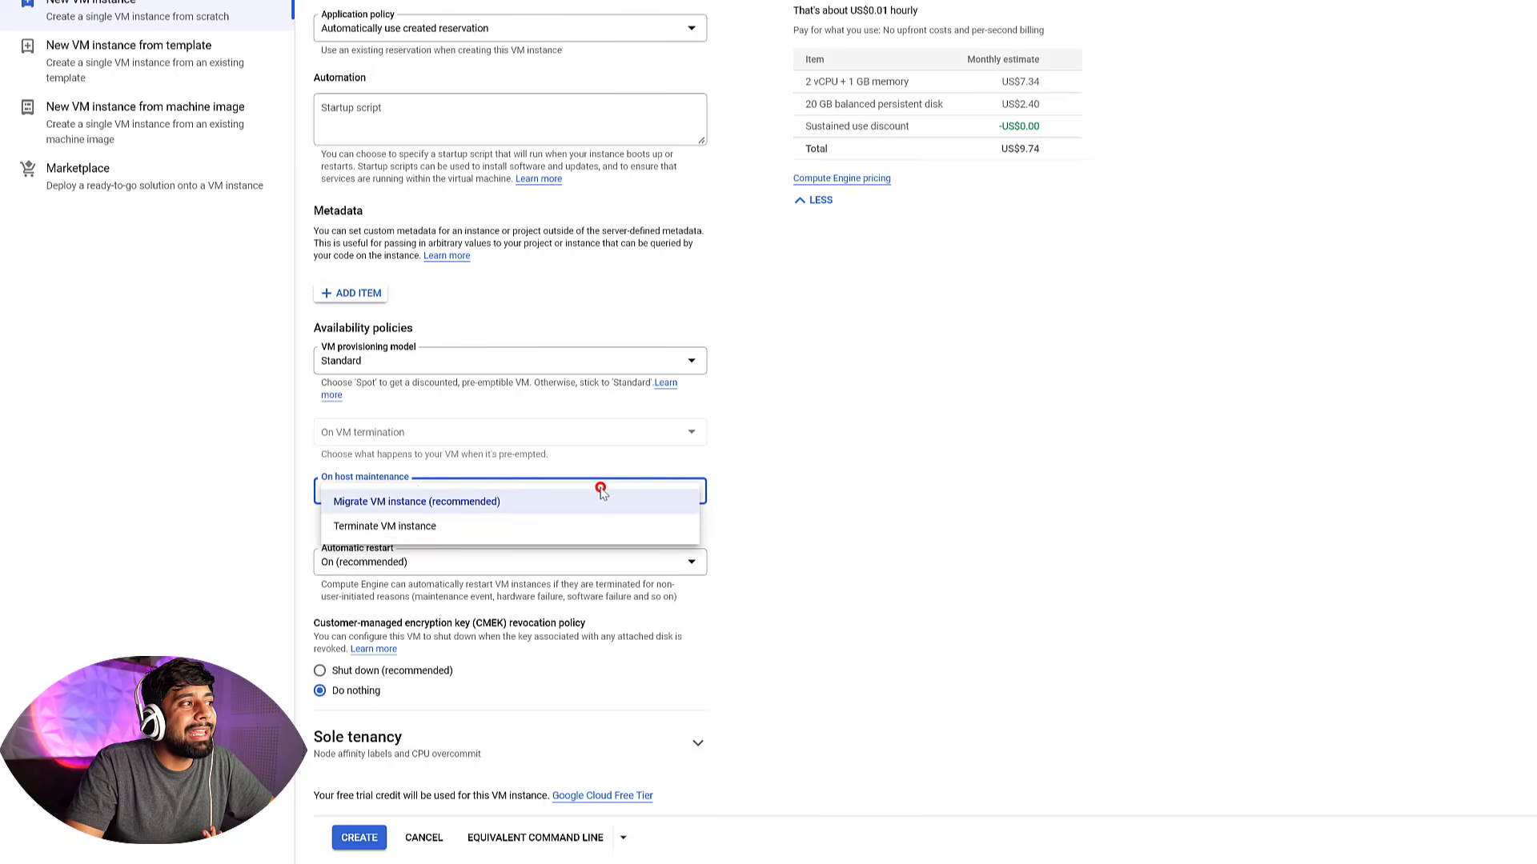
left_click(449, 527)
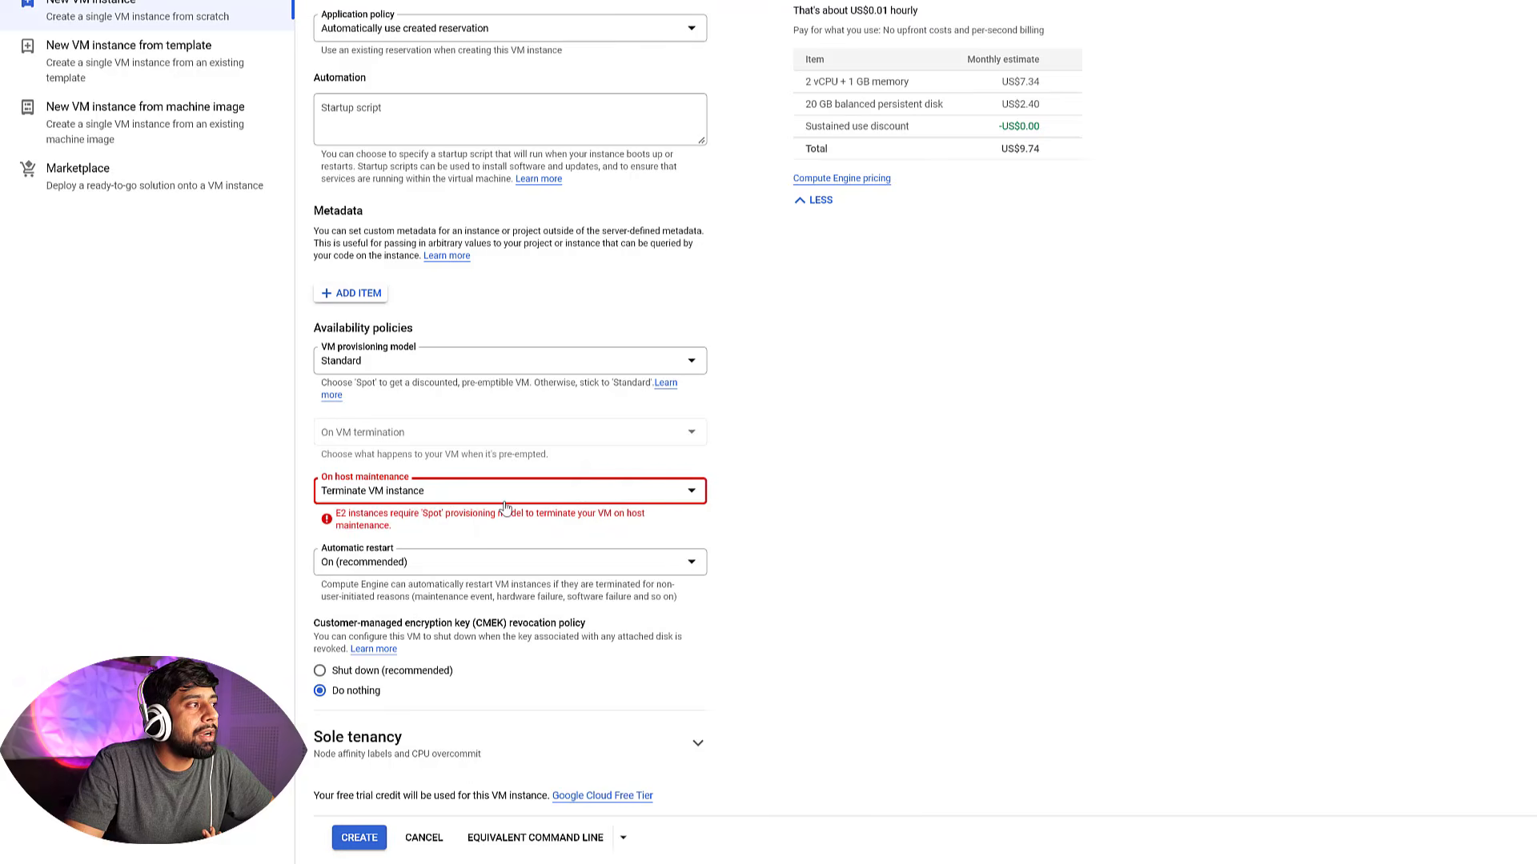
left_click_drag(336, 516, 390, 512)
left_click(512, 497)
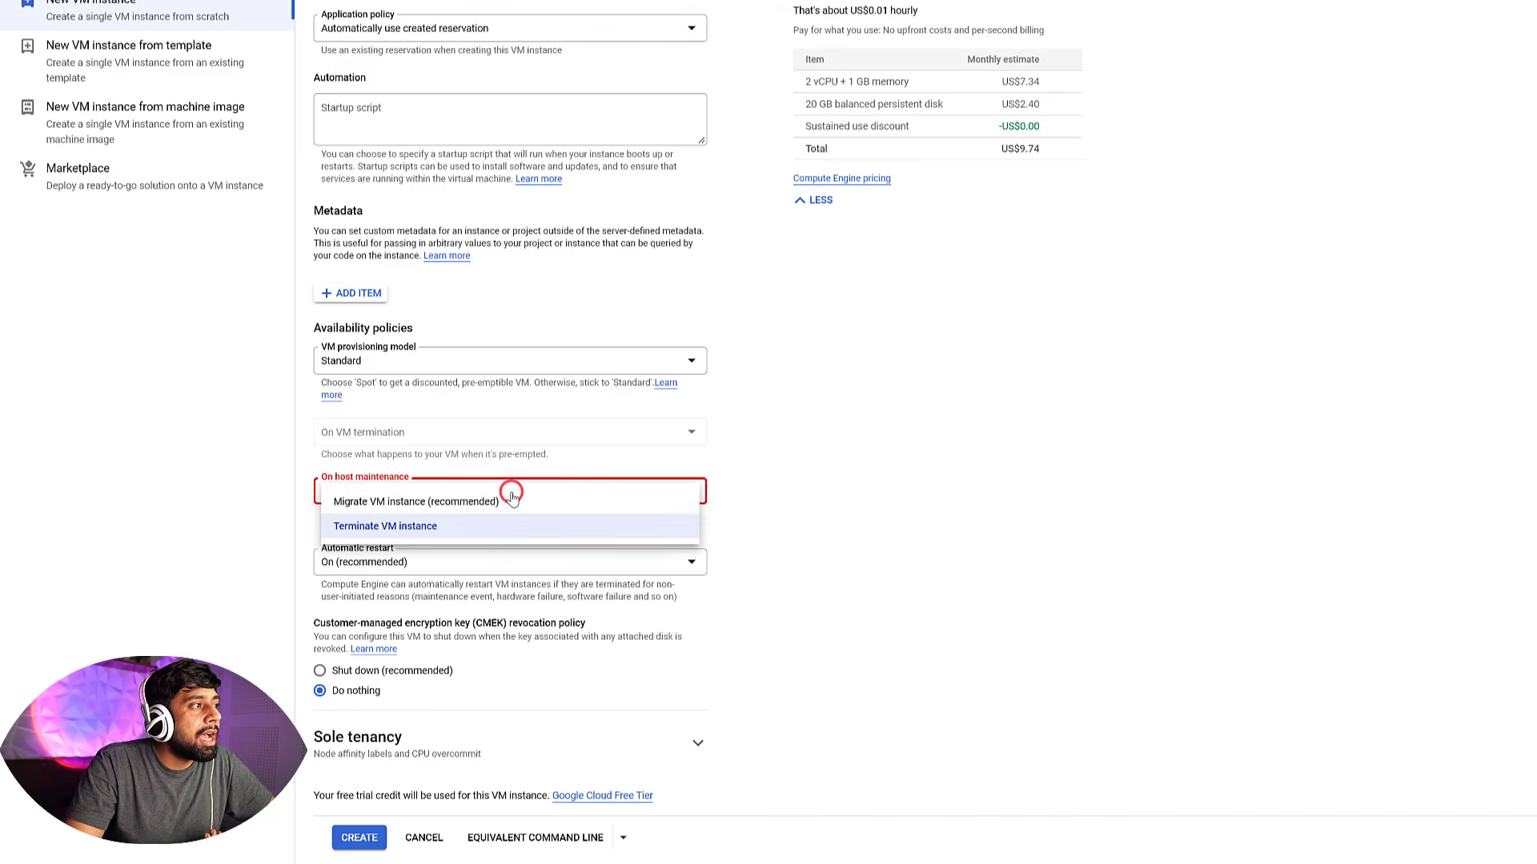
left_click(394, 504)
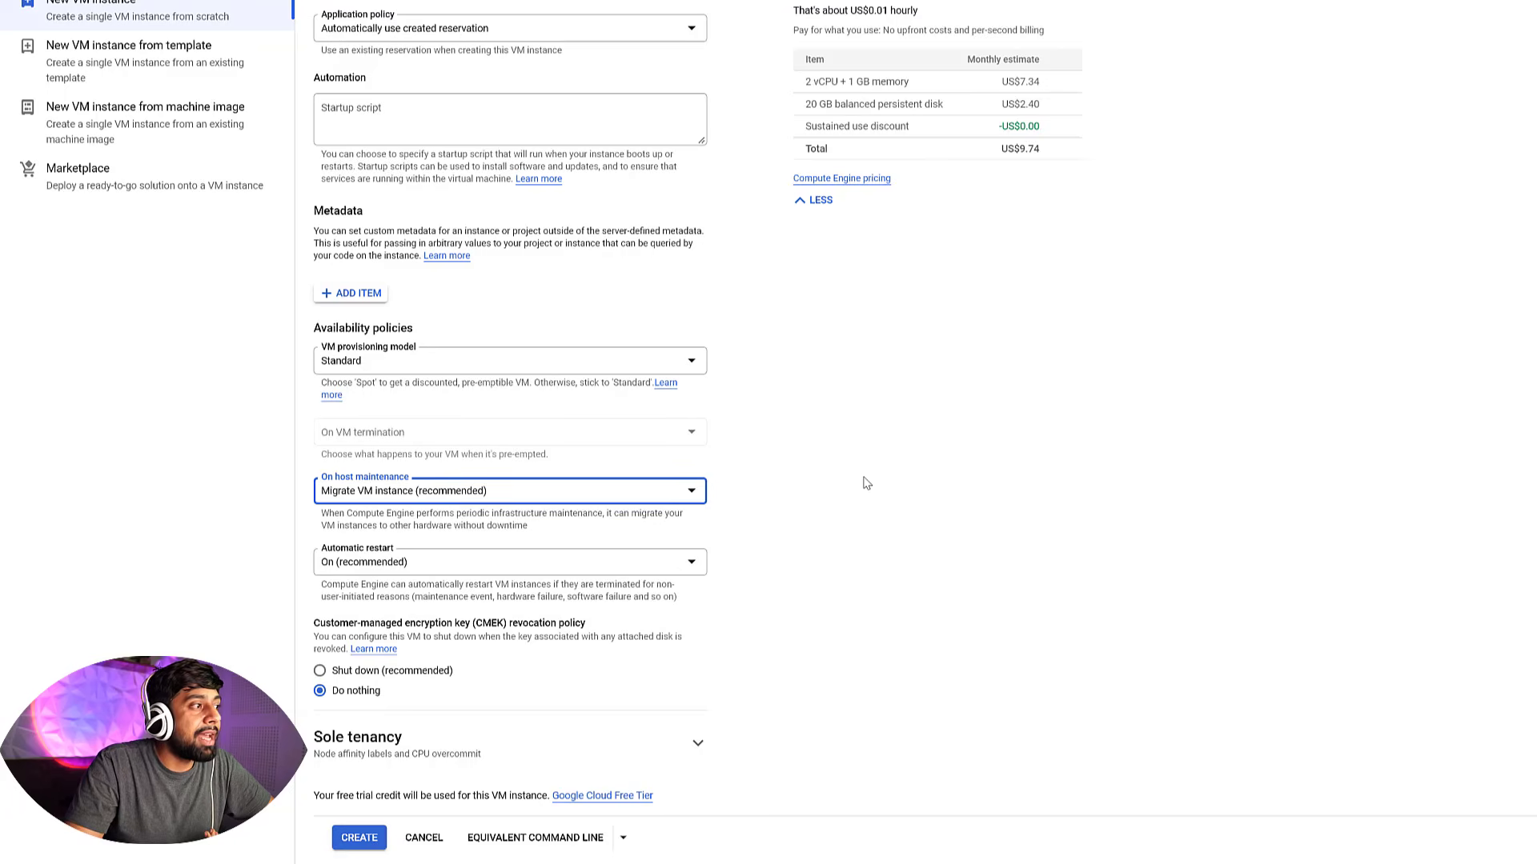
Create the VM instance and check its creation notification
scroll(827, 484, "up", 2)
scroll(827, 483, "down", 2)
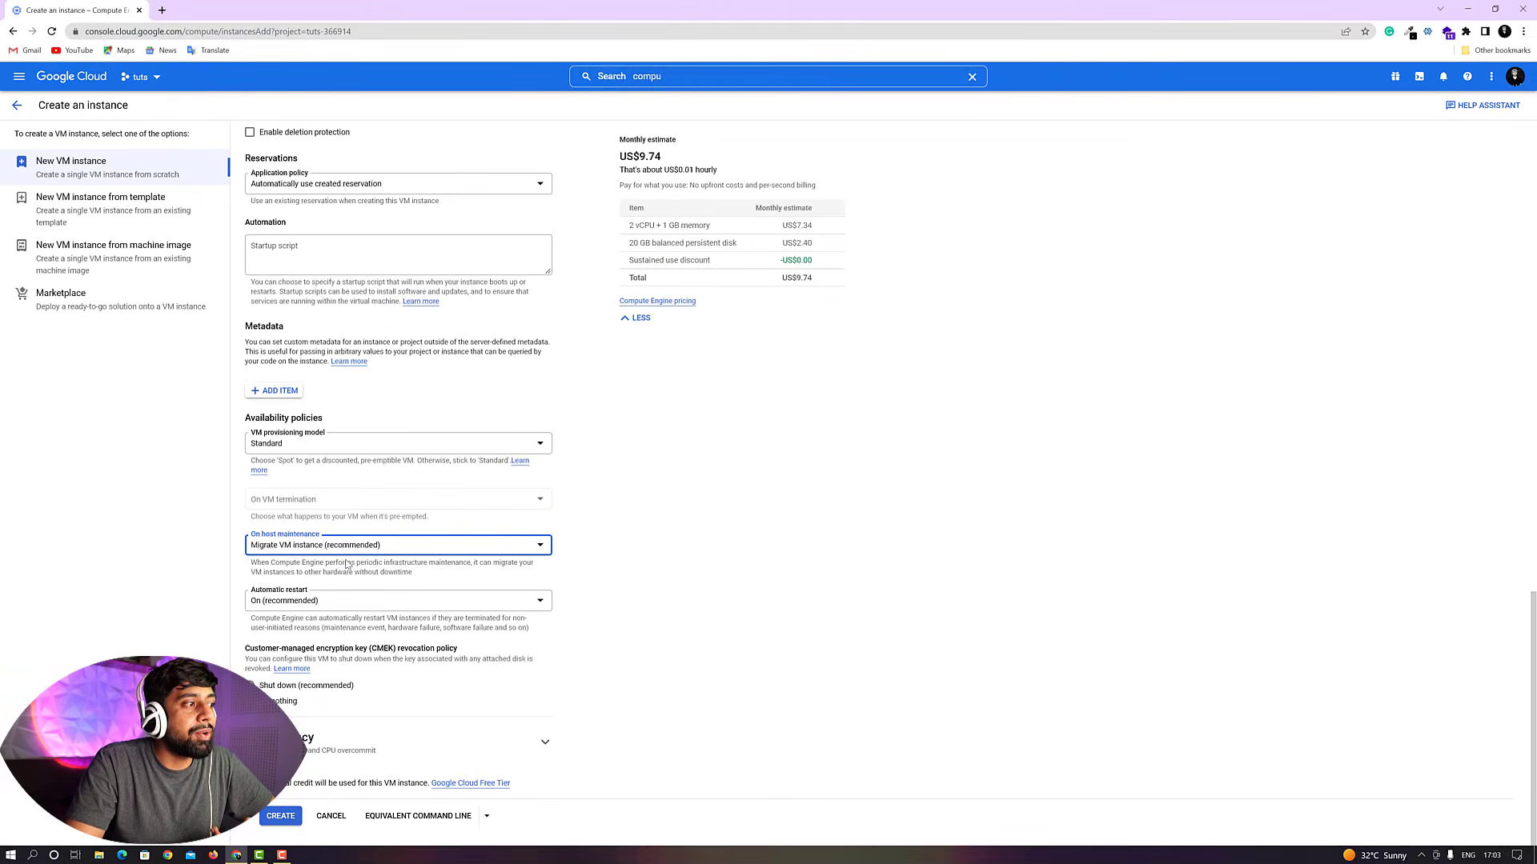
left_click(279, 816)
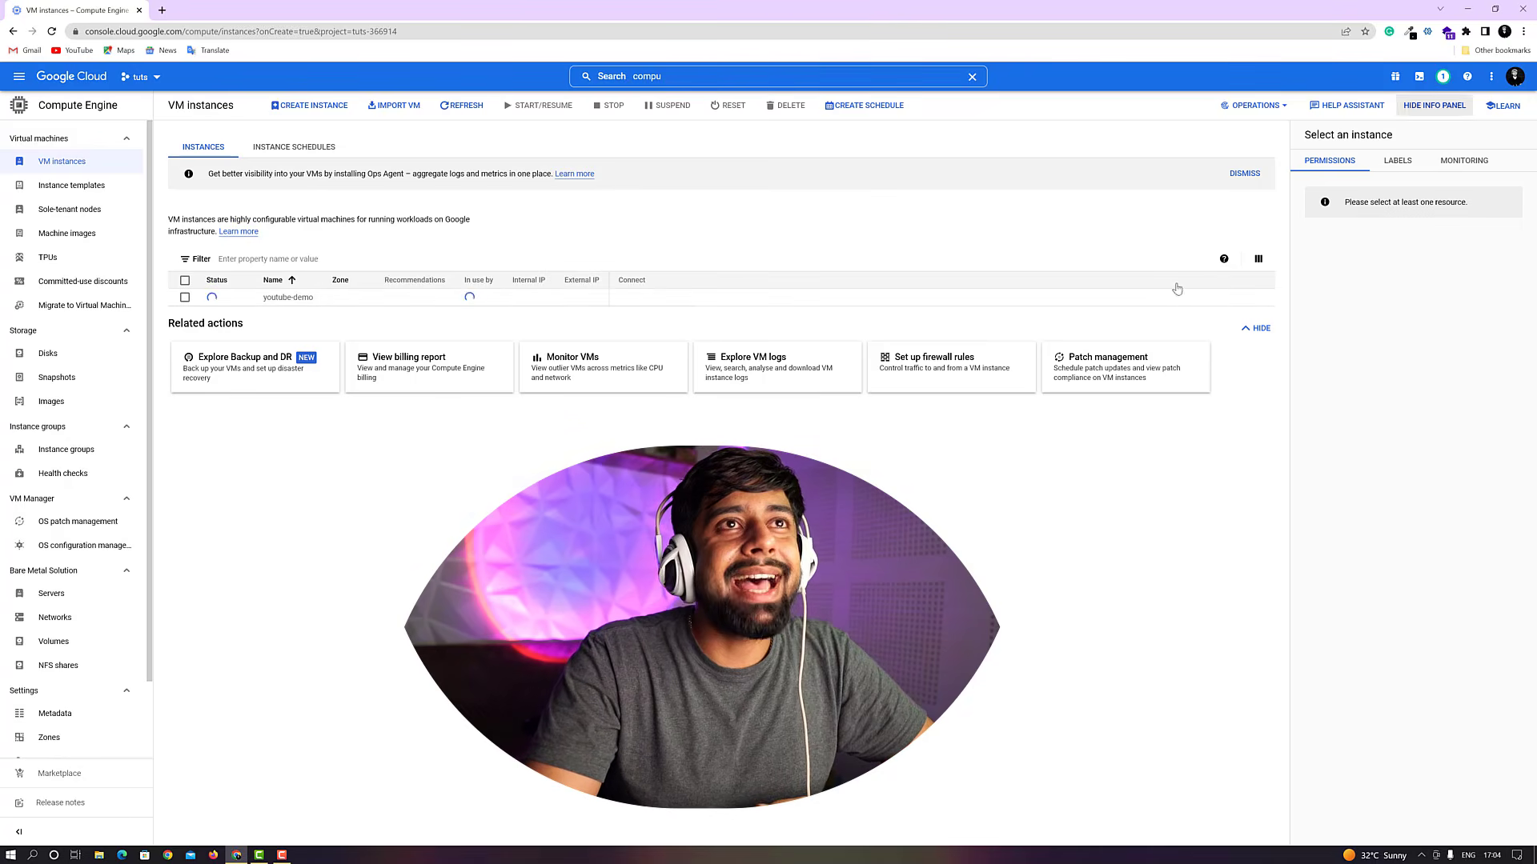
left_click(1443, 78)
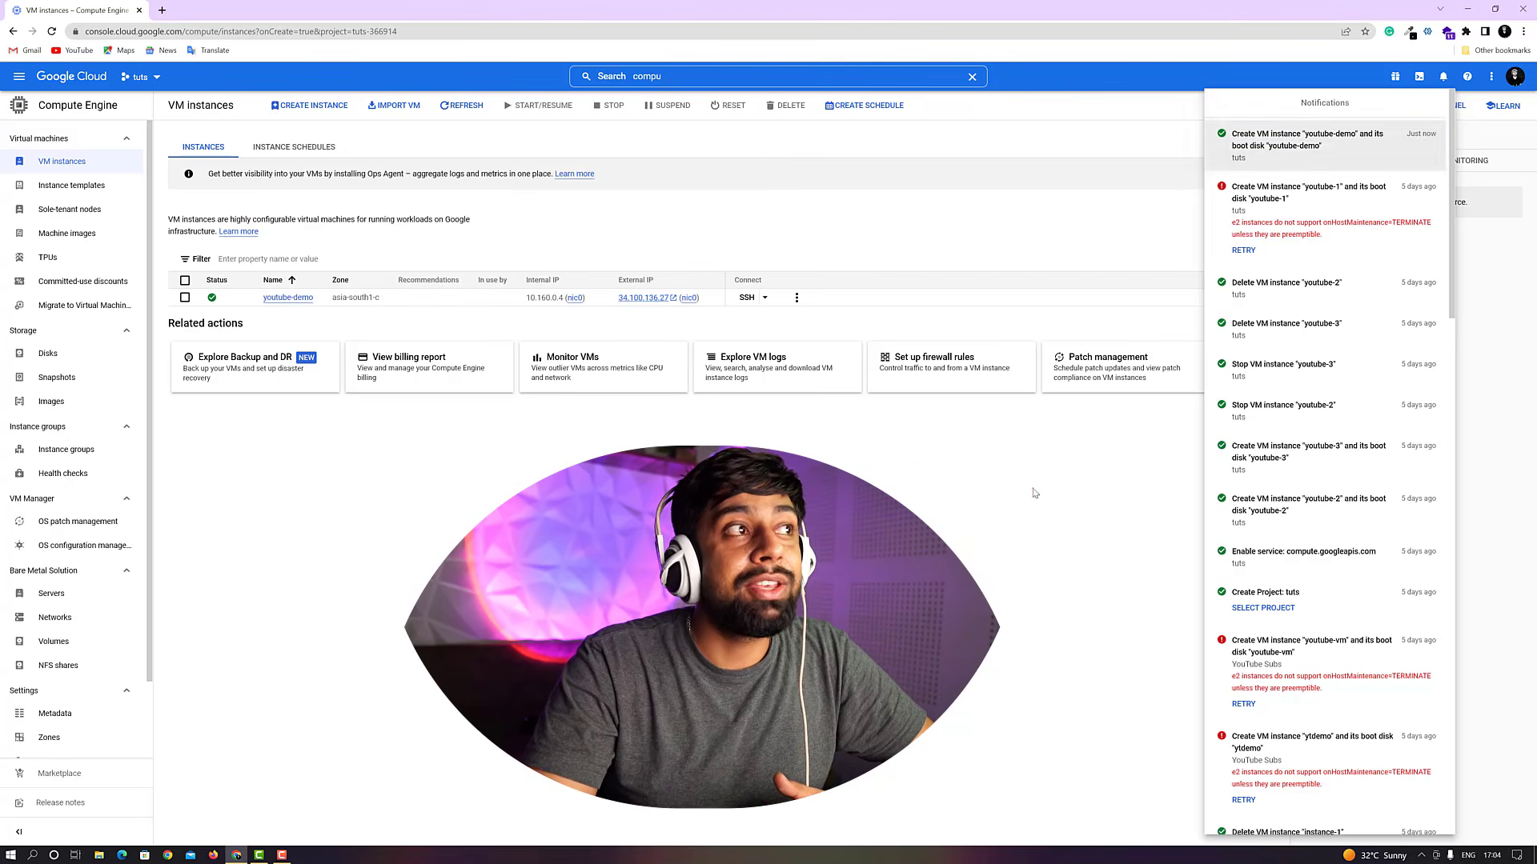
left_click(983, 538)
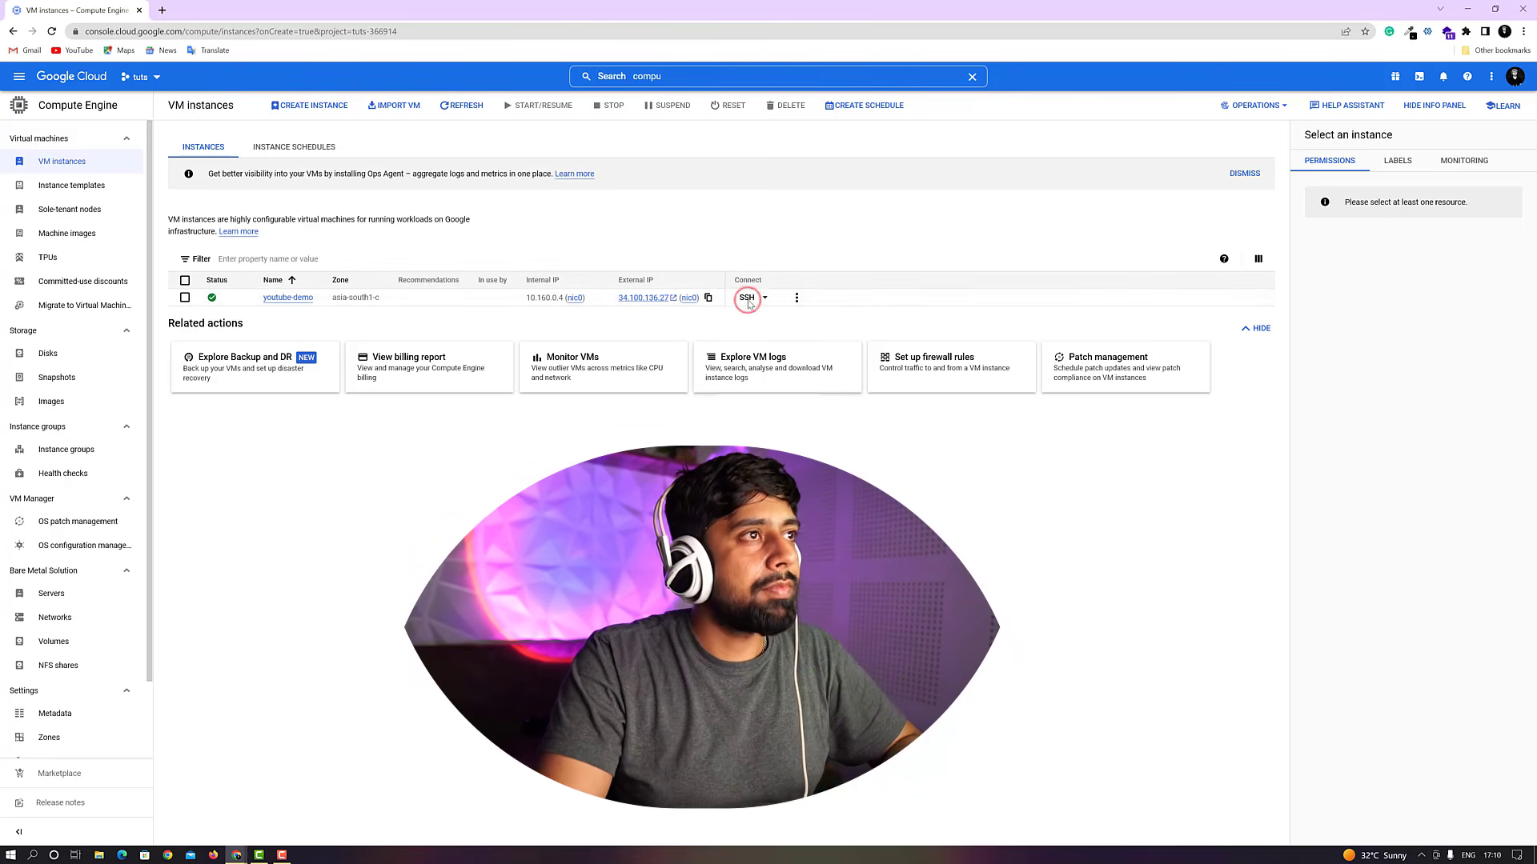
Open an SSH session to youtube-demo, run ifconfig, and close the terminal window
left_click(747, 298)
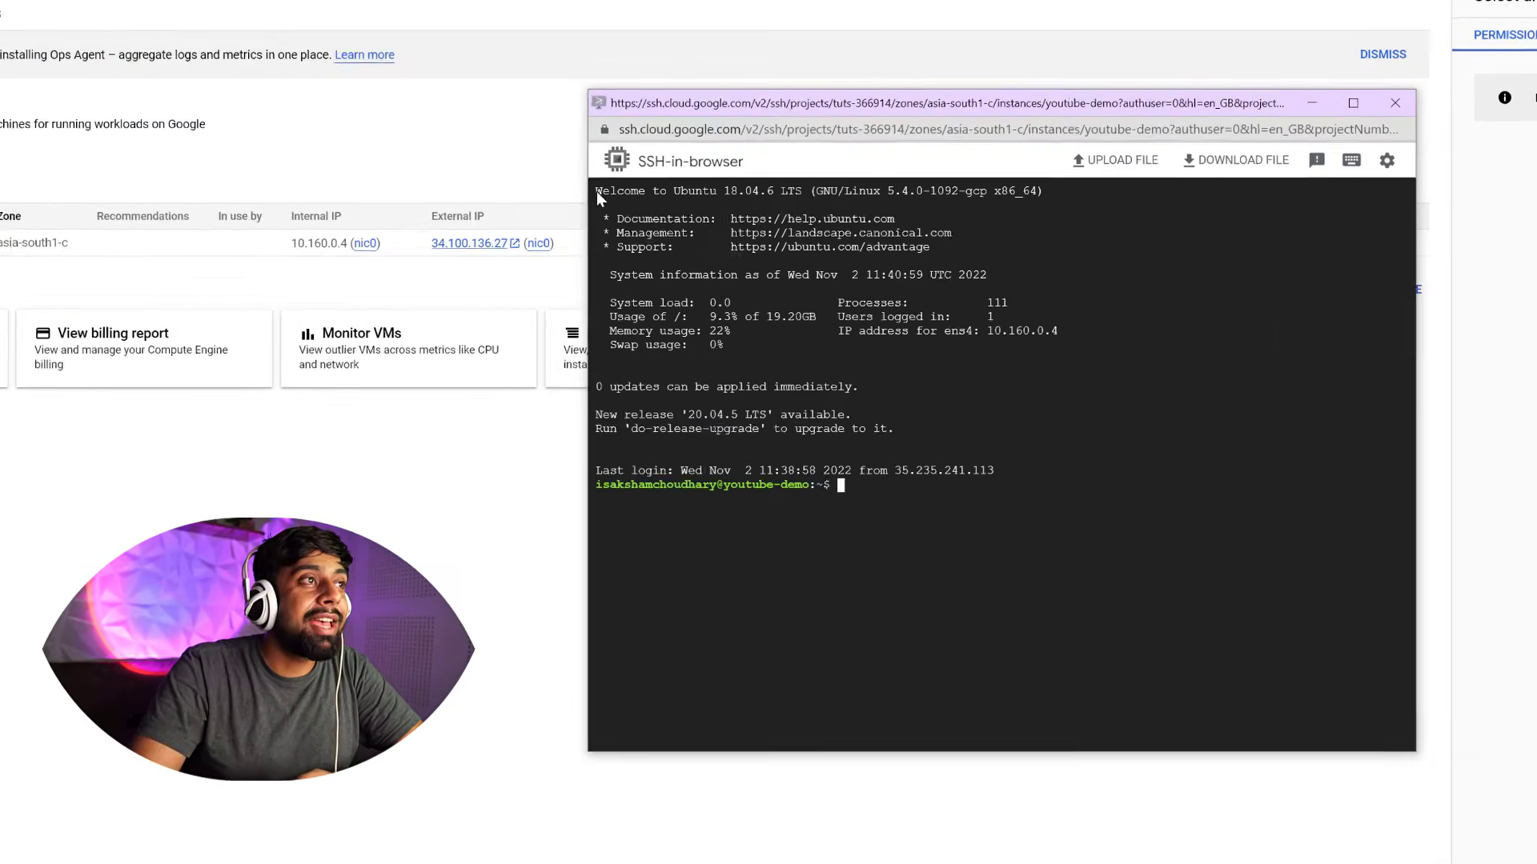
left_click_drag(580, 182, 817, 182)
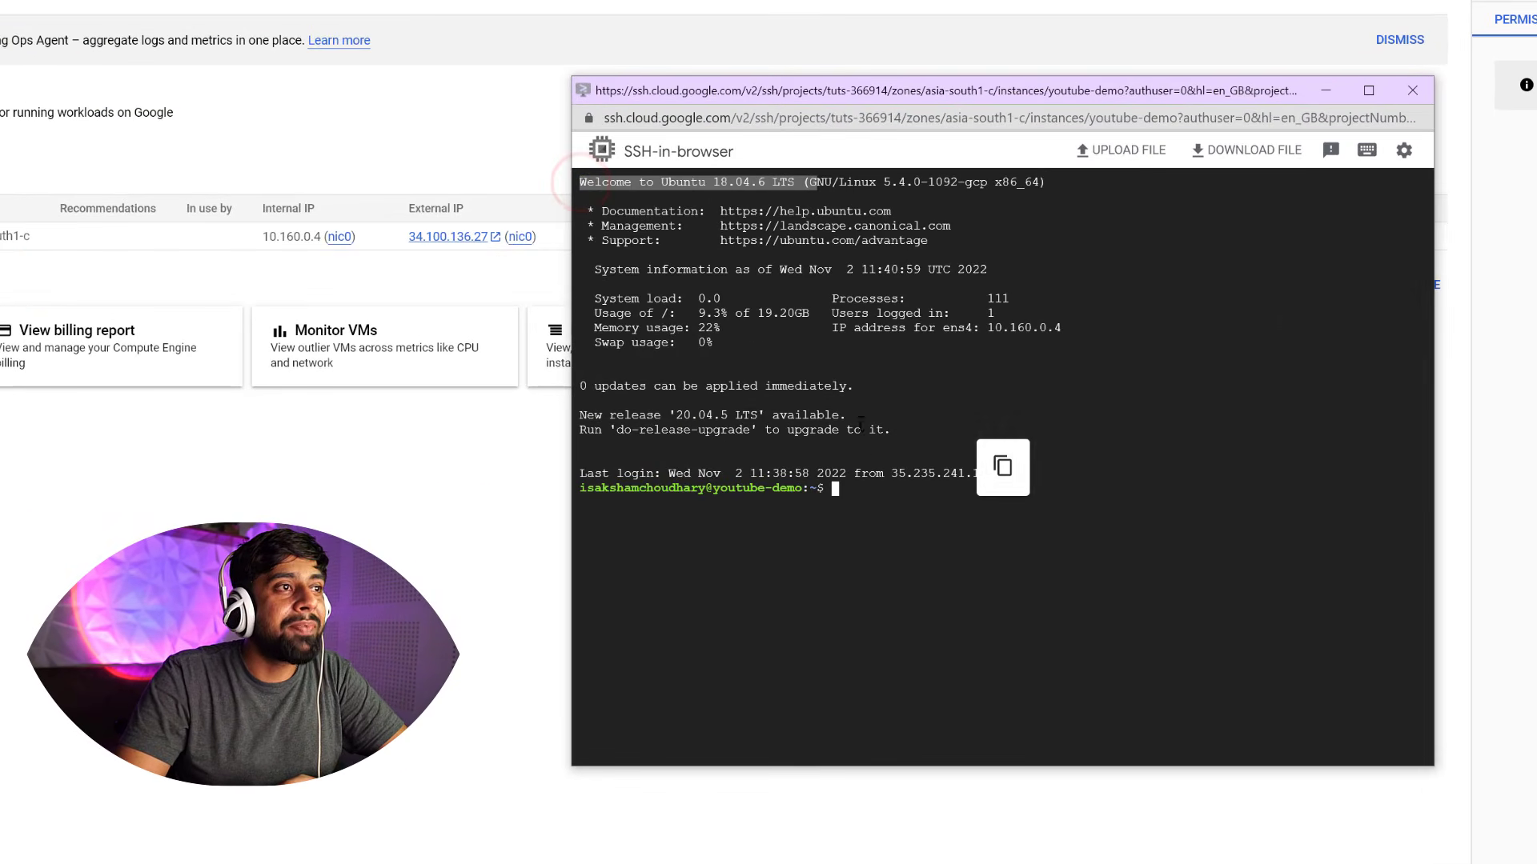
left_click(871, 488)
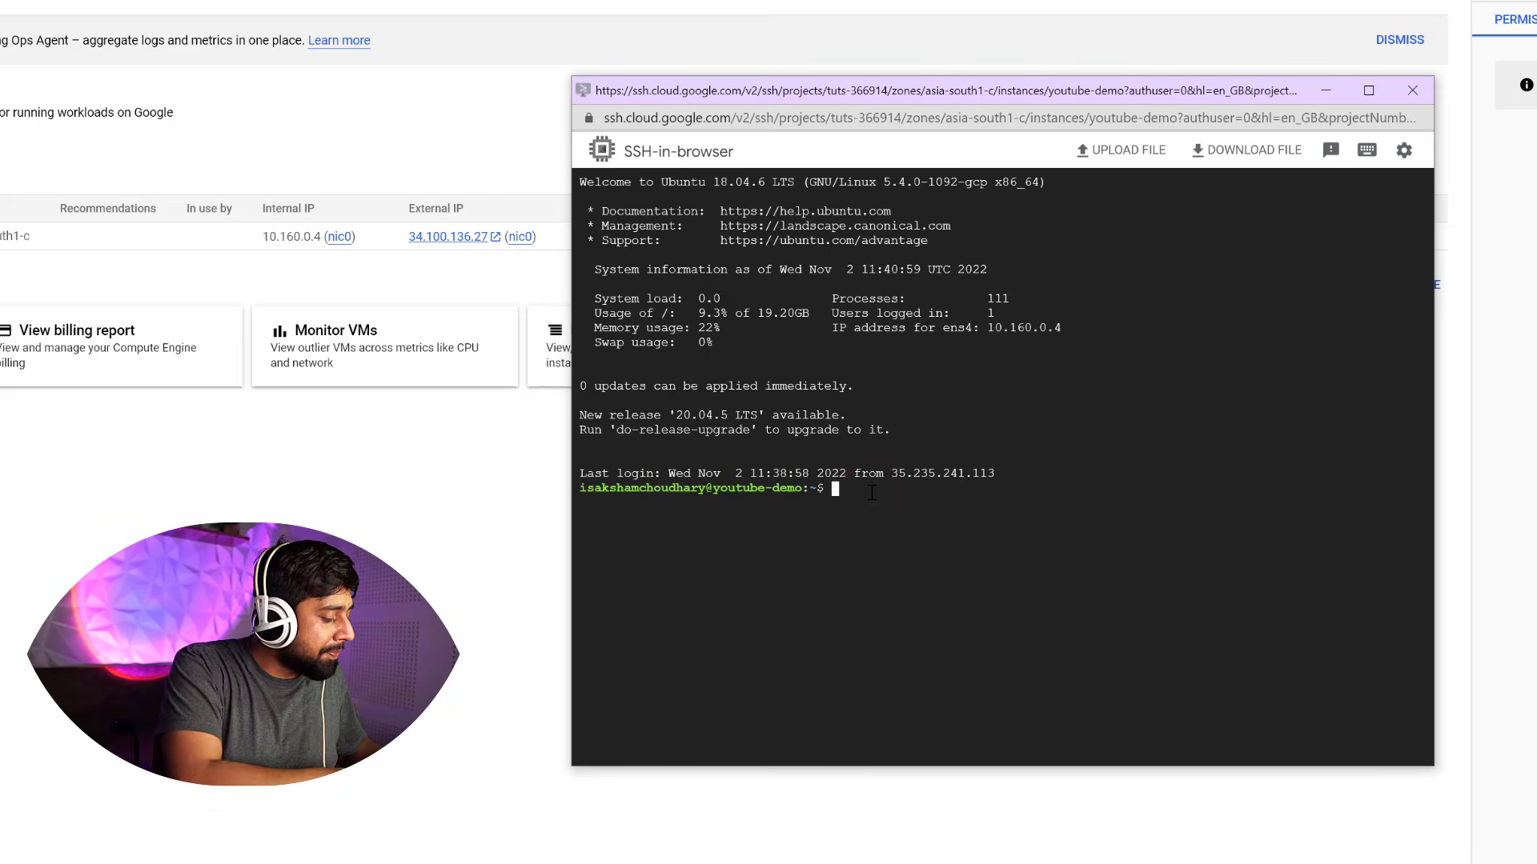
type("ifconfig")
key("Return")
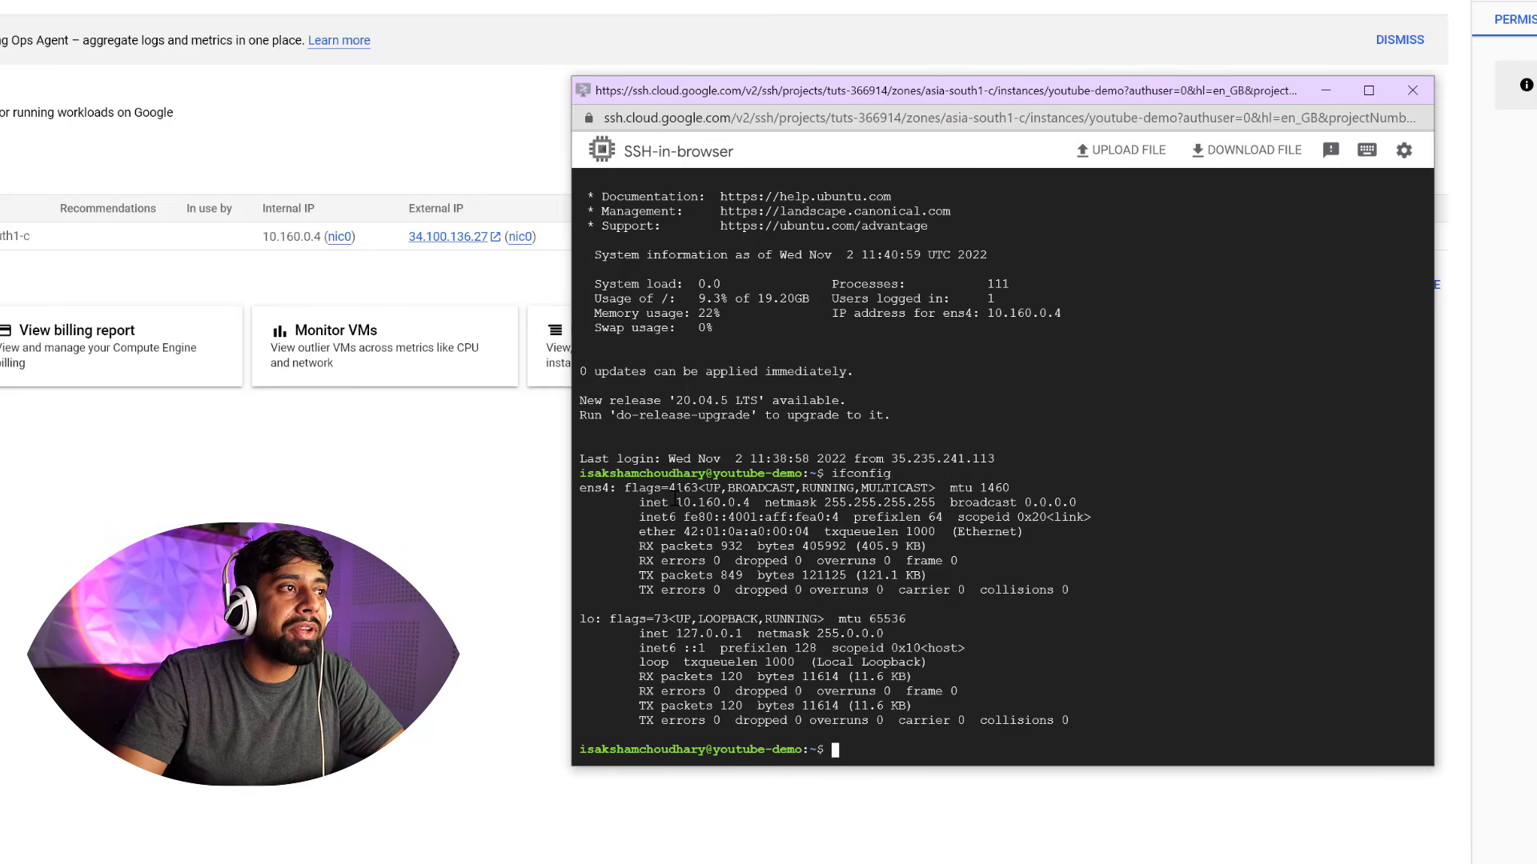
double_click(677, 501)
left_click(782, 502)
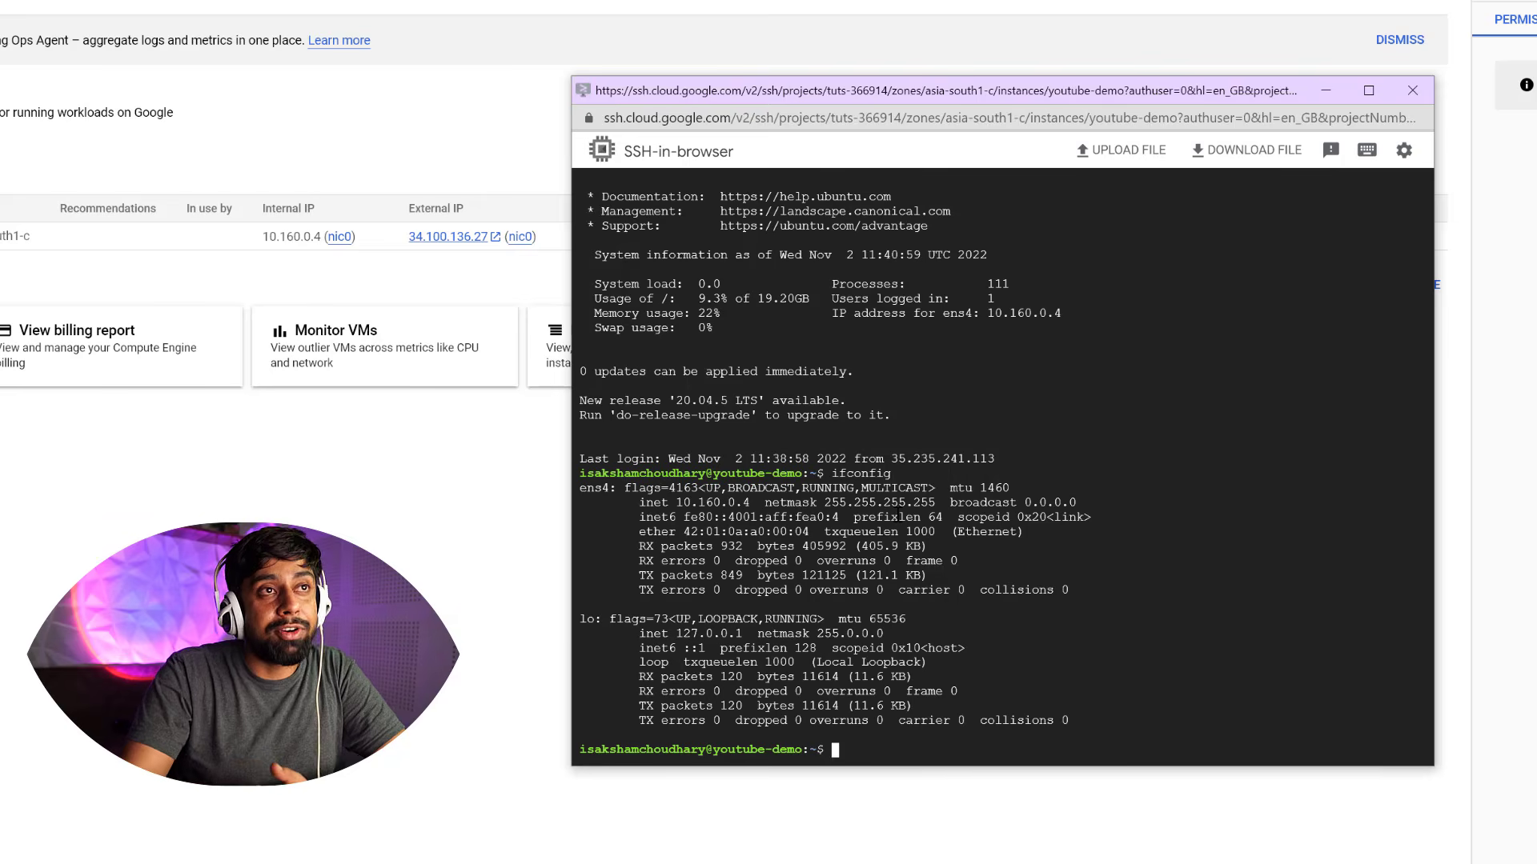
left_click(1412, 90)
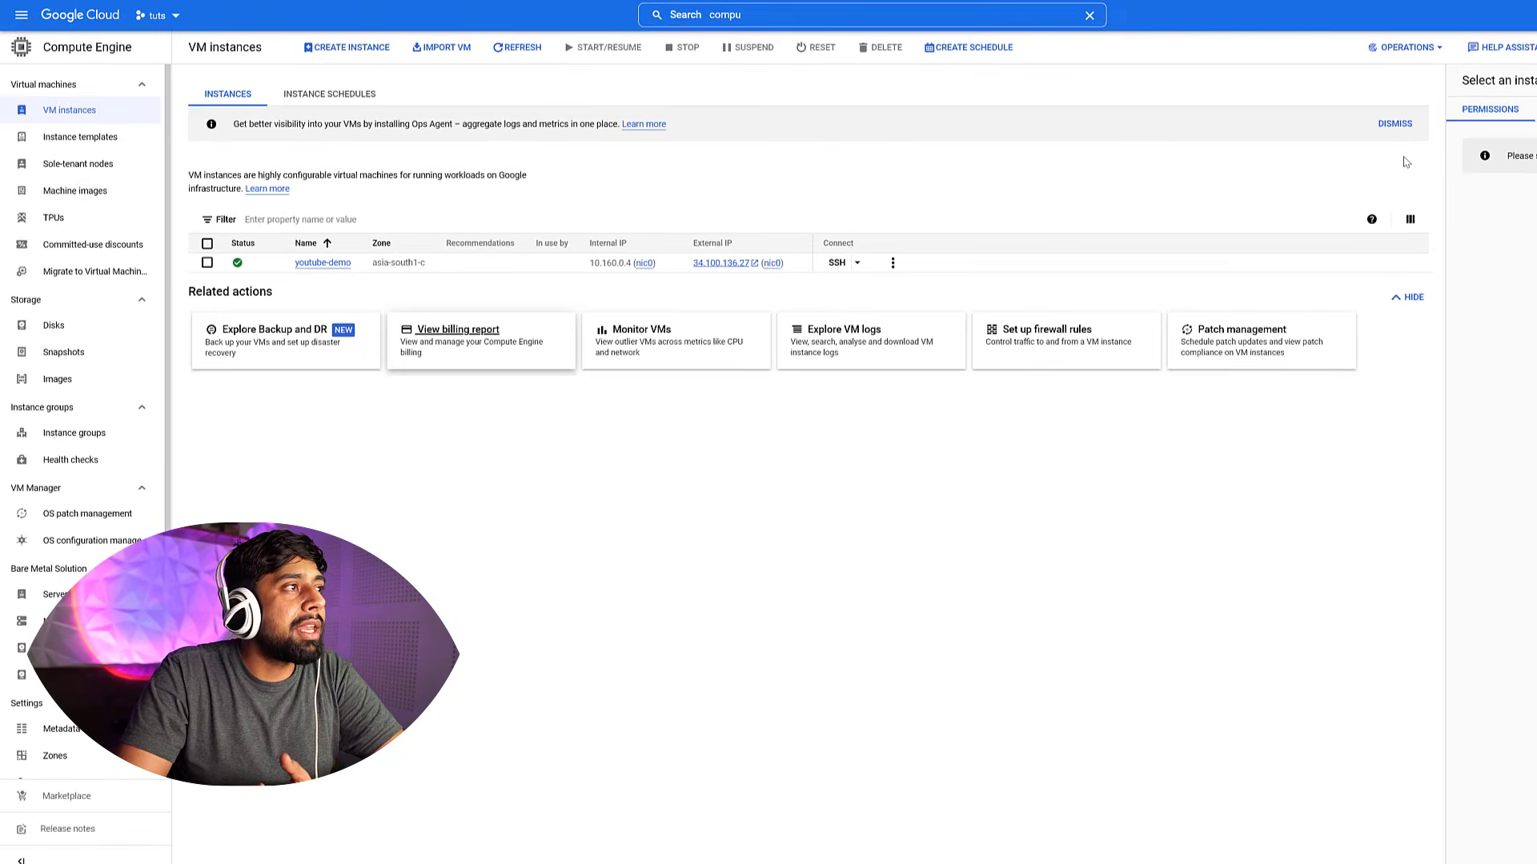
Open the VM monitoring page
left_click(686, 320)
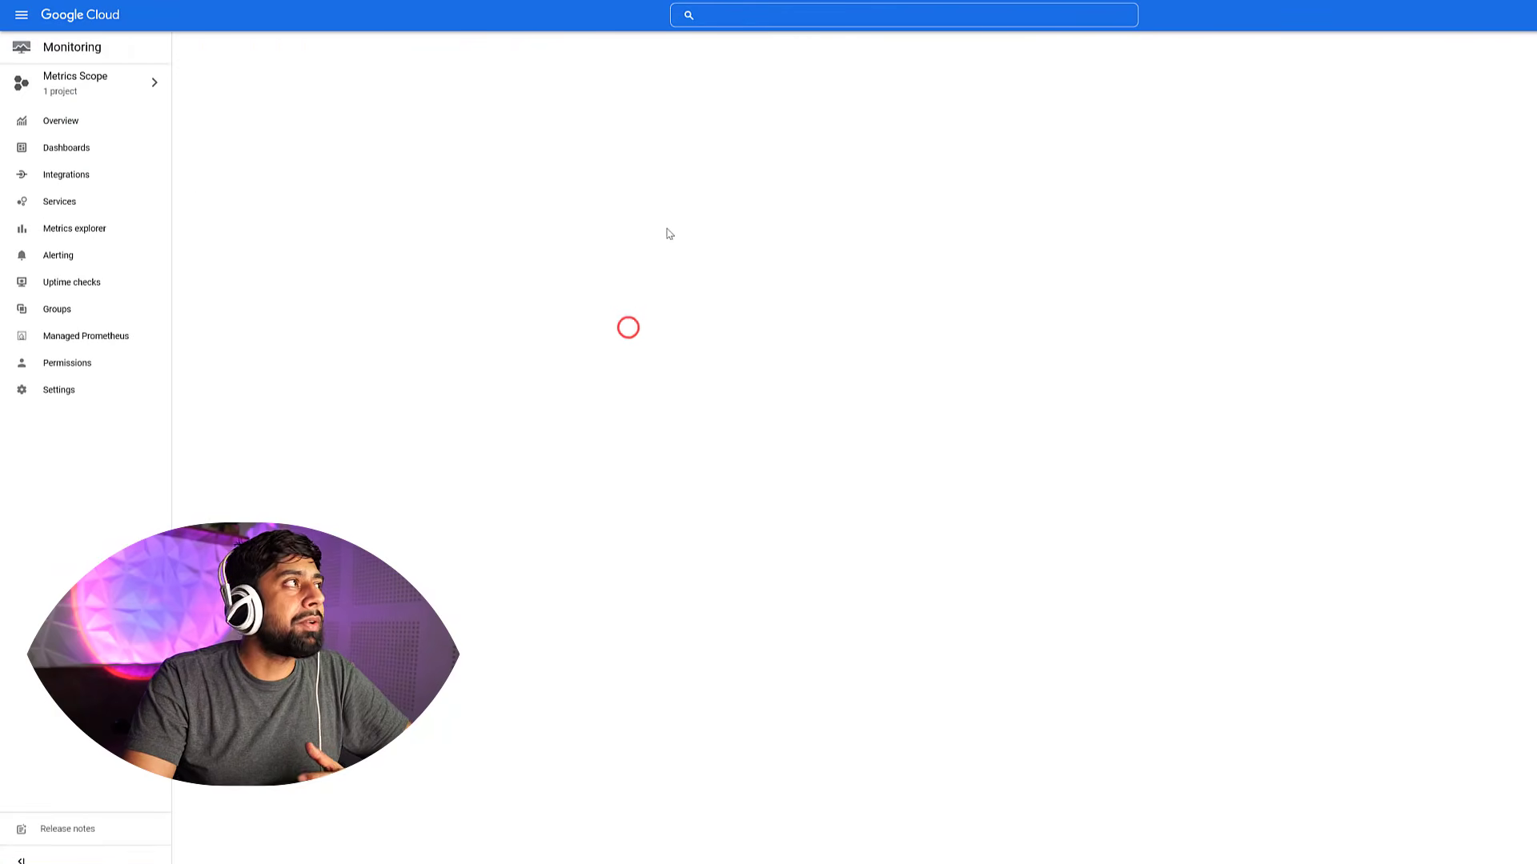